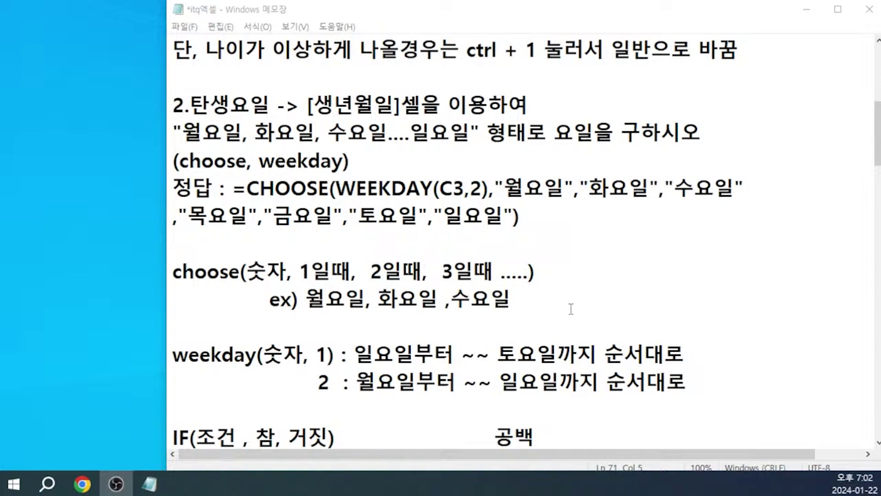
Review the Notepad notes on the CHOOSE, WEEKDAY, IF, LEFT, RIGHT, MID, TIME, DATE and HOUR functions and their example formulas
scroll(571, 308, "down", 4)
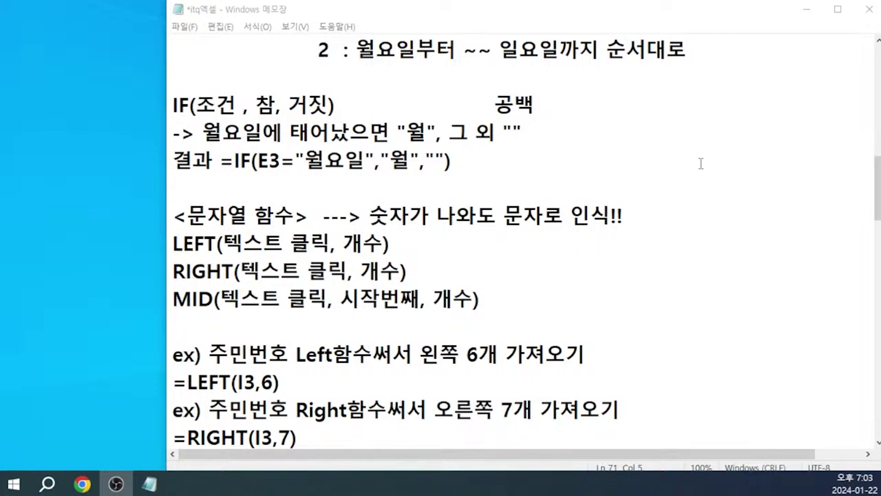
scroll(701, 163, "down", 2)
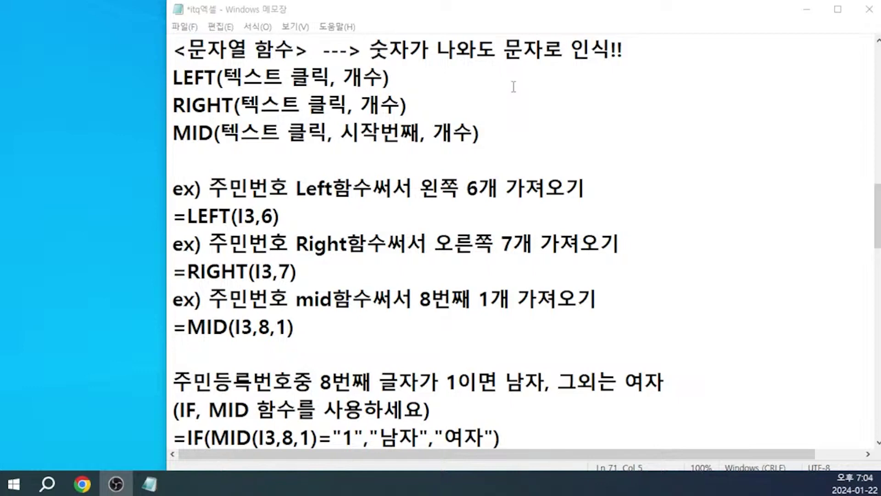
scroll(514, 86, "down", 1)
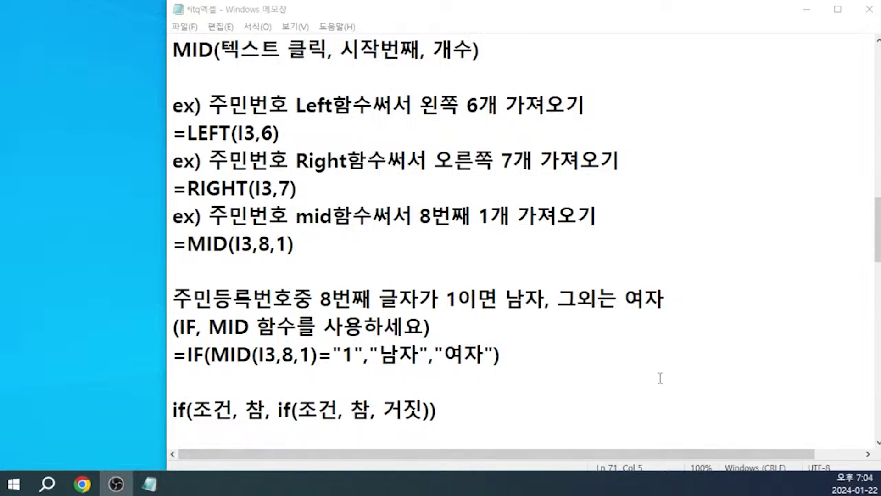
scroll(752, 122, "down", 5)
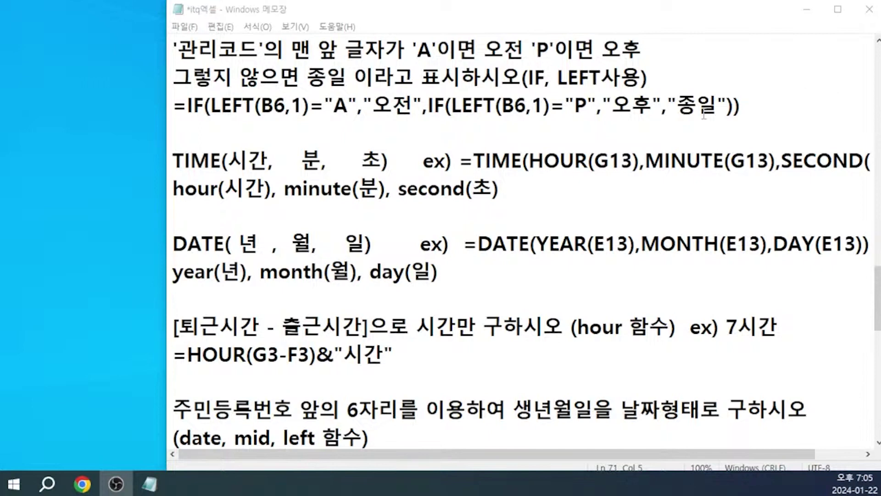
scroll(539, 306, "down", 1)
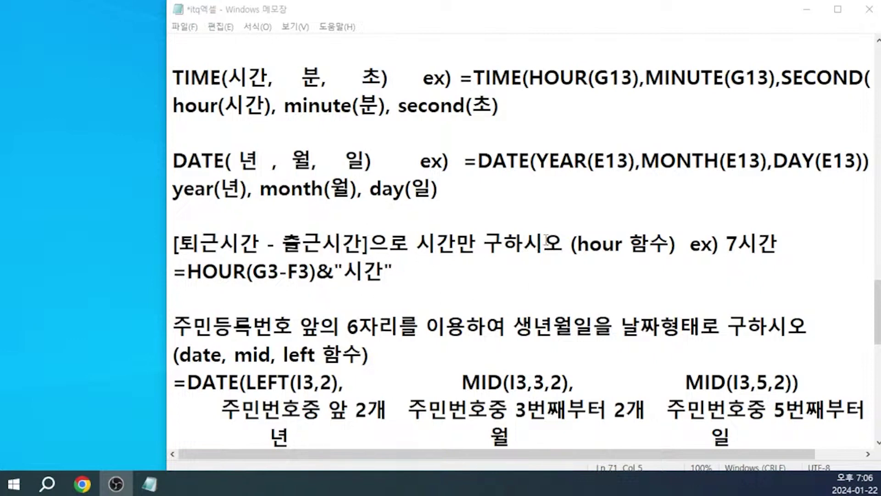
scroll(546, 241, "down", 2)
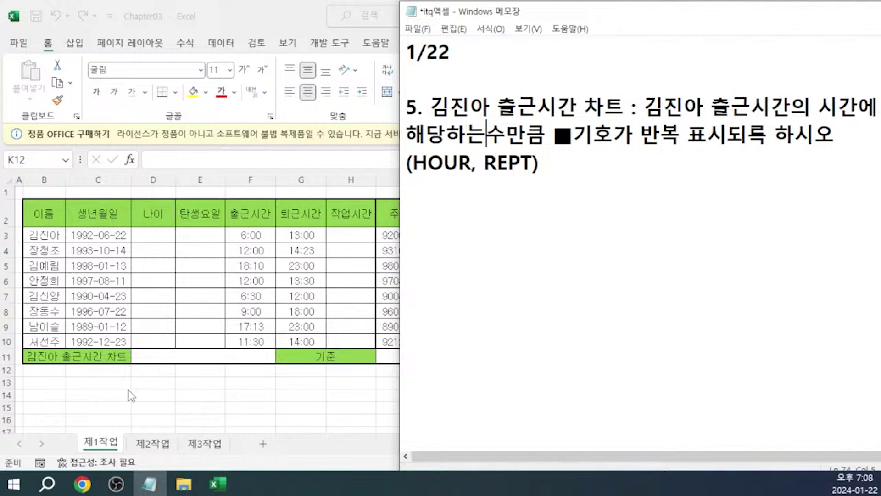
Switch to Excel and start a REPT formula in cell C13 with the filled square symbol "■" as its text
left_click(103, 383)
left_click(103, 384)
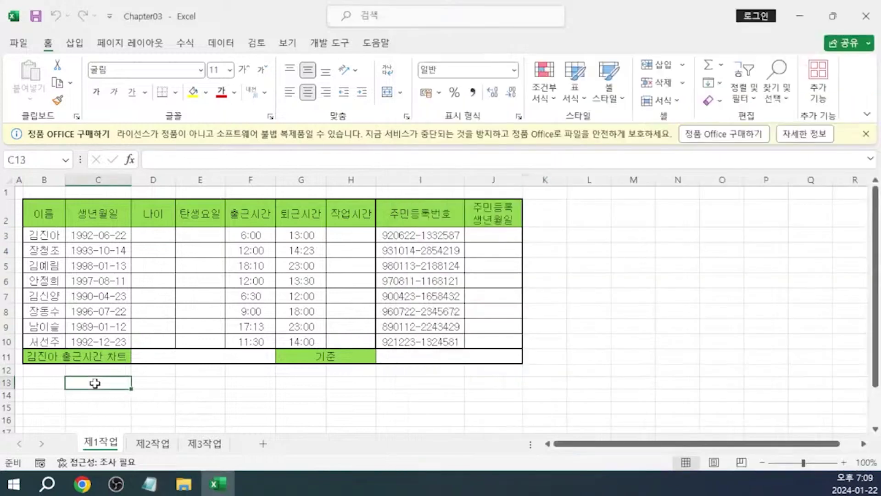
type("=REPT")
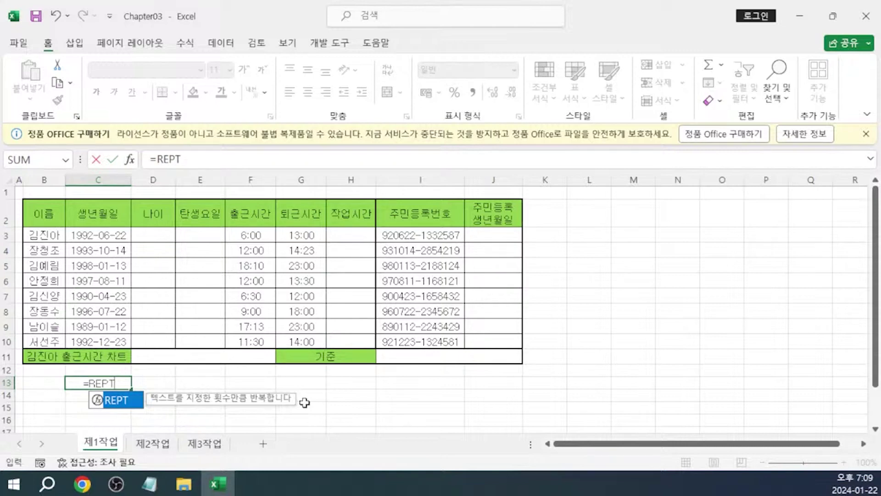
type("(")
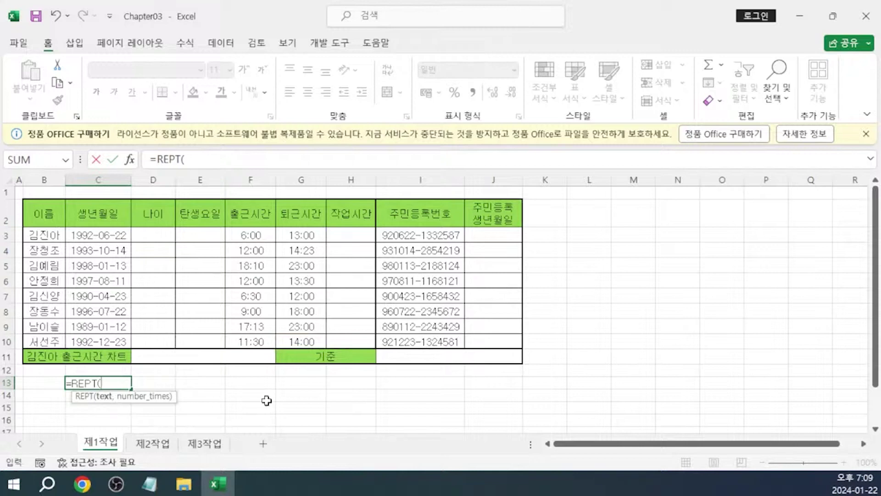
type("ㅁ")
key("Hangul_Hanja")
key("Tab")
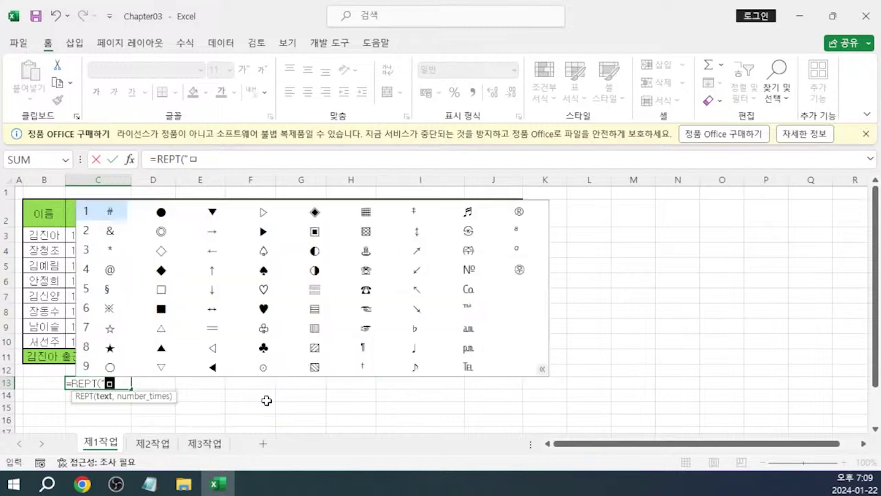
key("Down")
key("Down")
key("Down")
key("Down")
key("Down")
key("Return")
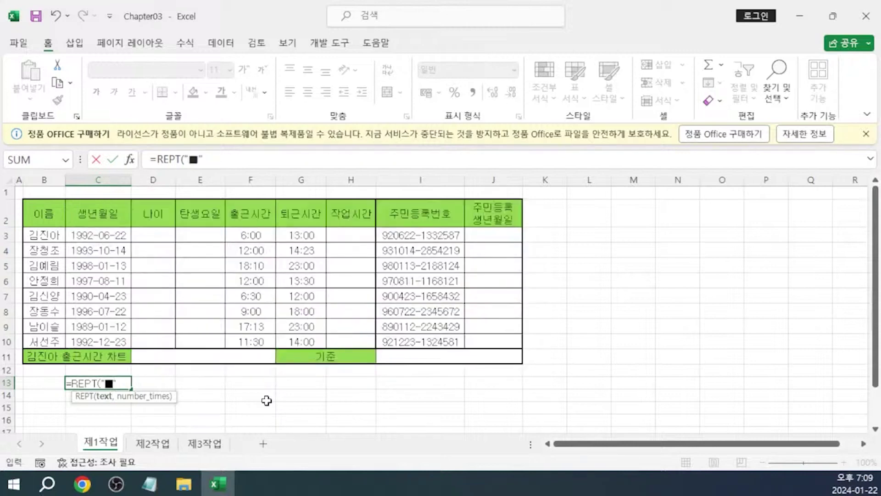
Set the repeat count to 3 and complete the formula =REPT("■",3) in cell C13
type("\",")
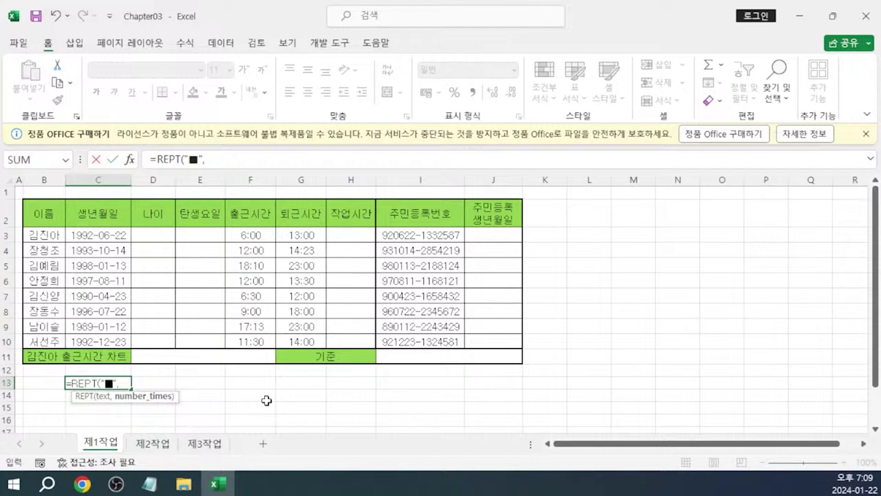
type("3)")
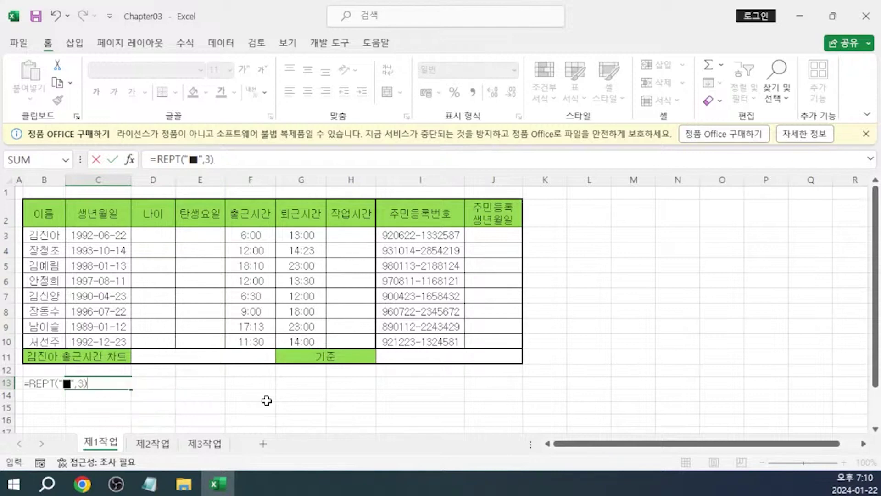
key("Return")
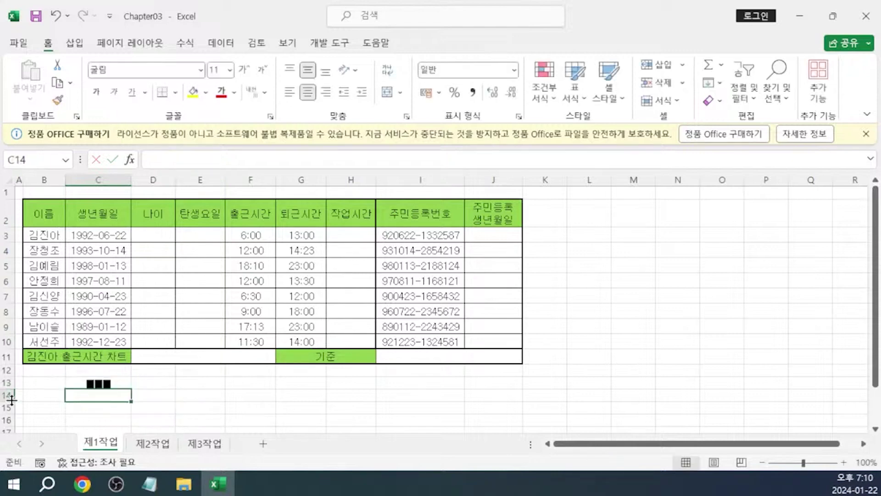
Copy the formula =REPT("■",3) from cell C13 into the Notepad notes below the (HOUR, REPT) line
left_click(85, 382)
left_click(211, 159)
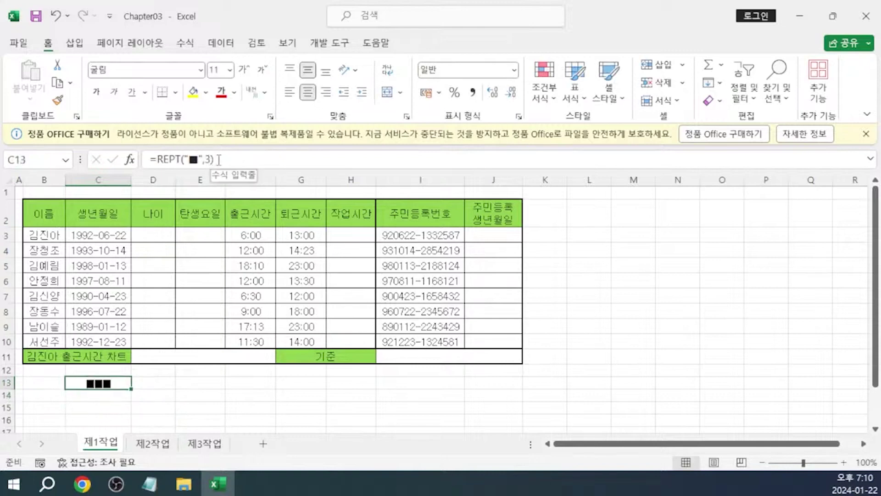
key("alt+Tab")
type("=REPT(\"■\",3)")
Replace the arguments of the REPT formula in the notes so that it reads =REPT(텍스트, 반복횟수)
key("Left")
key("Left")
key("Left")
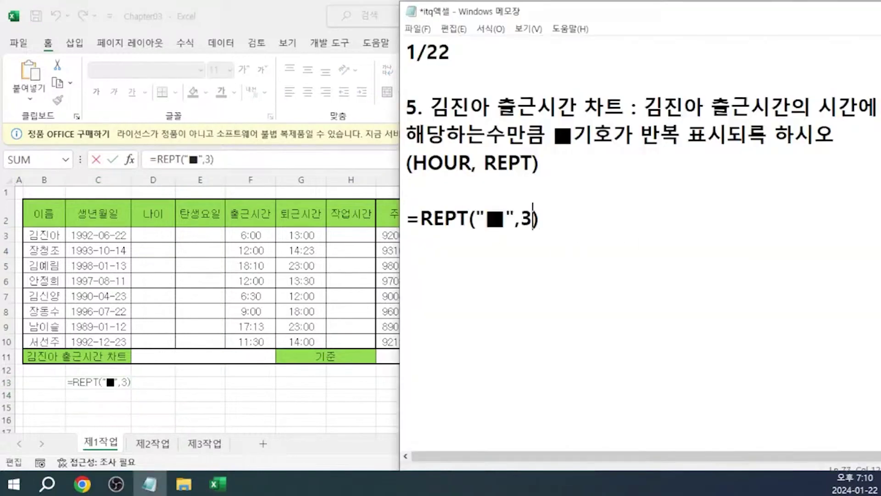
key("BackSpace")
key("BackSpace")
key("BackSpace")
type("텍스트")
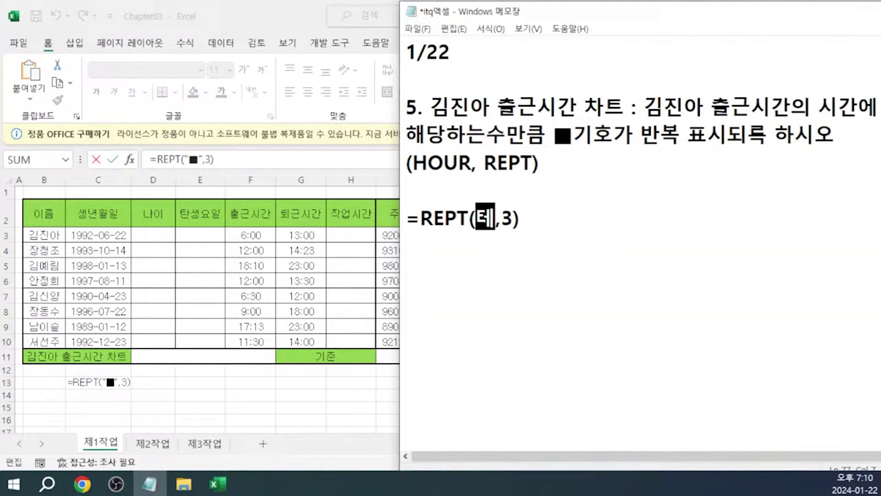
key("shift+Left")
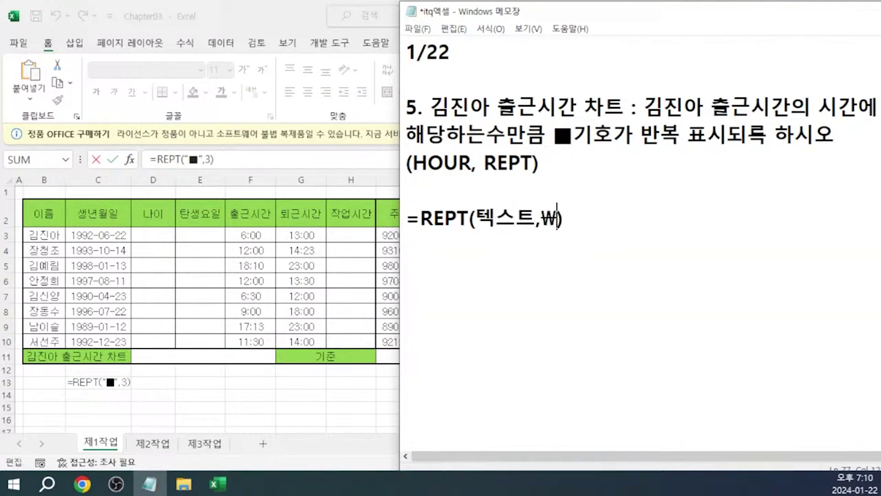
key("BackSpace")
type("반복")
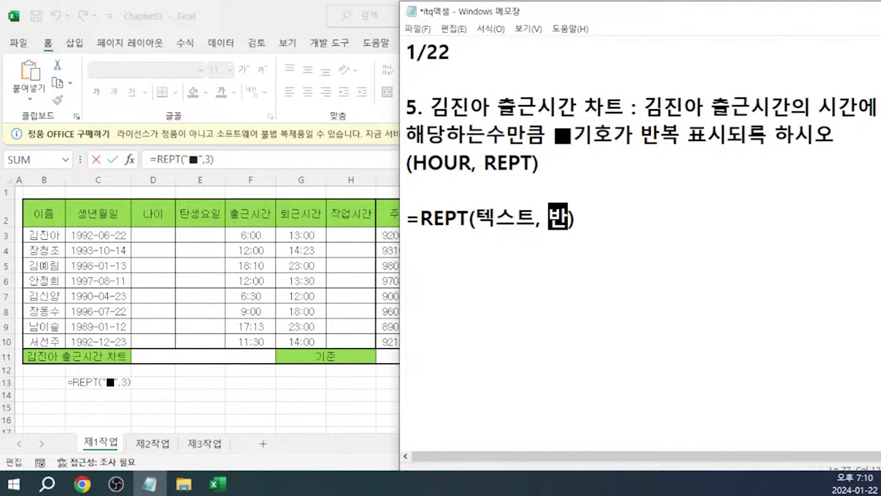
type("횟수")
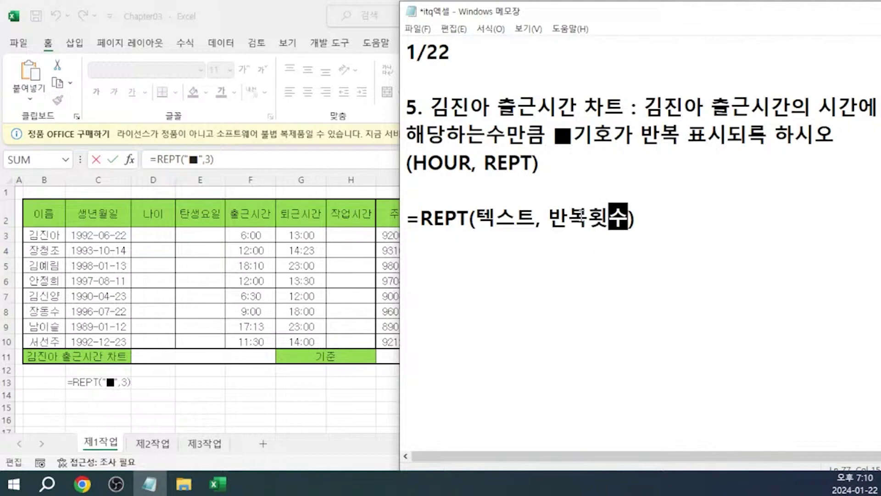
Return to Excel and cancel the open formula edit in cell C13
left_click(174, 231)
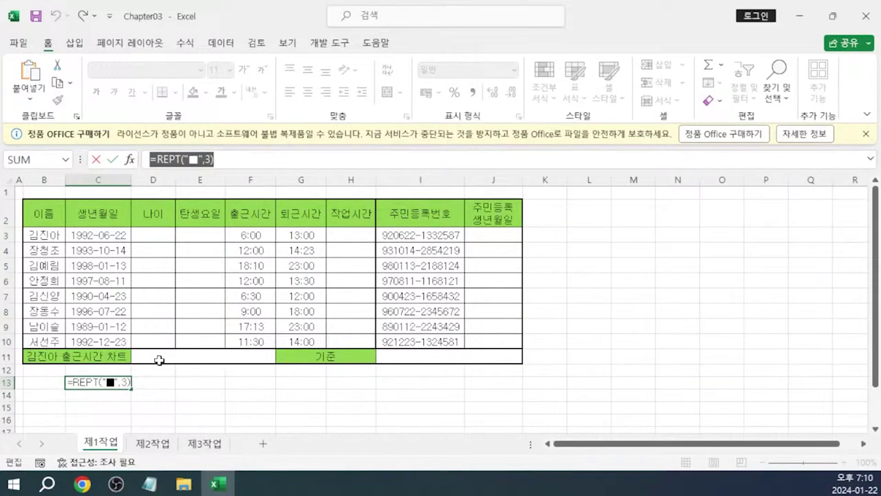
left_click(150, 485)
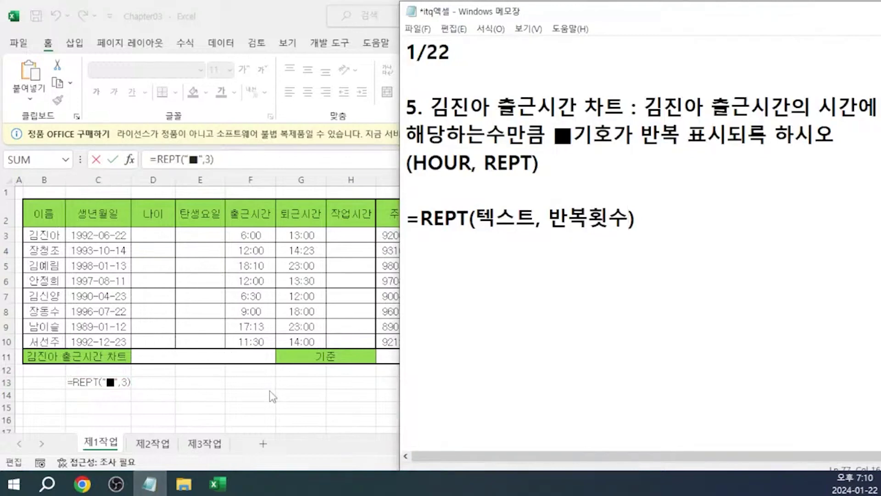
left_click(197, 359)
left_click(199, 357)
key("Escape")
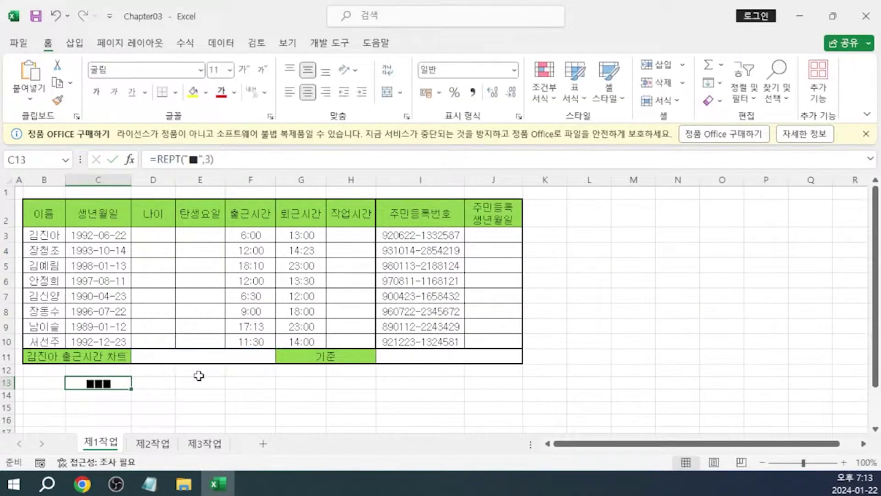
Start a REPT formula with the filled square "■" as its text in the merged cell D11 beside the 출근시간 차트 label
left_click(197, 358)
type("=ㄱㄷ")
key("BackSpace")
key("BackSpace")
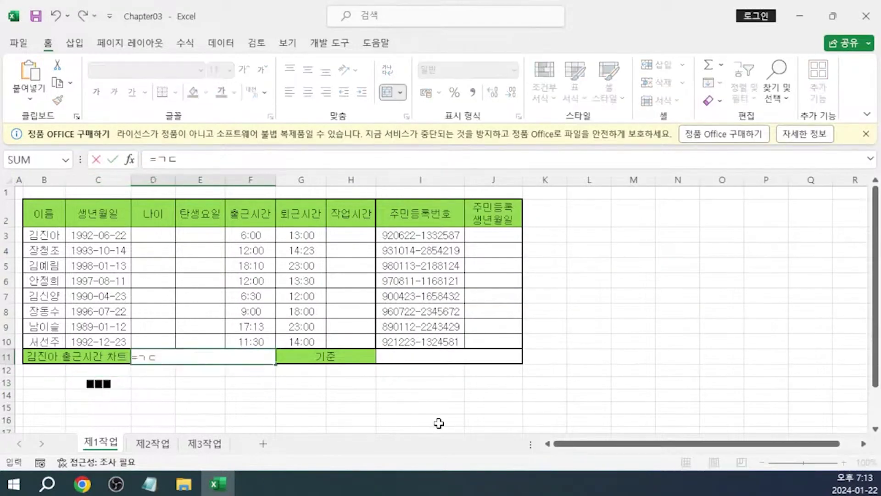
key("Hangul")
type("REPT")
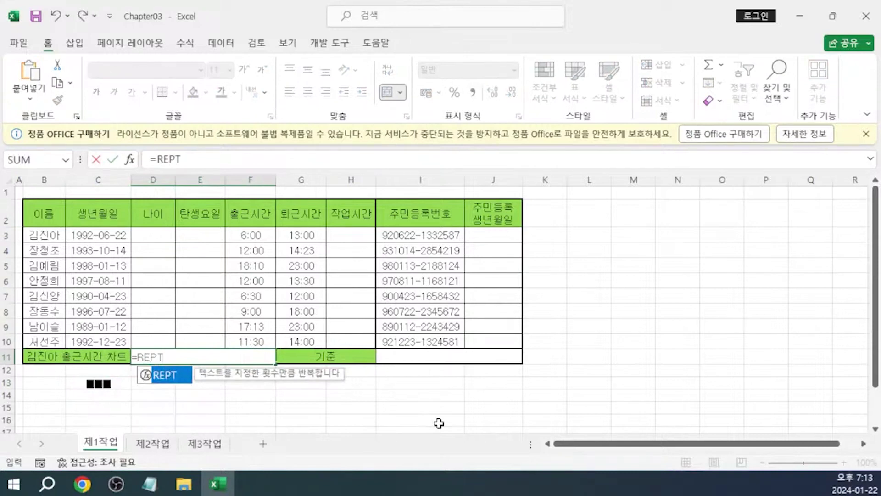
type("(\"A")
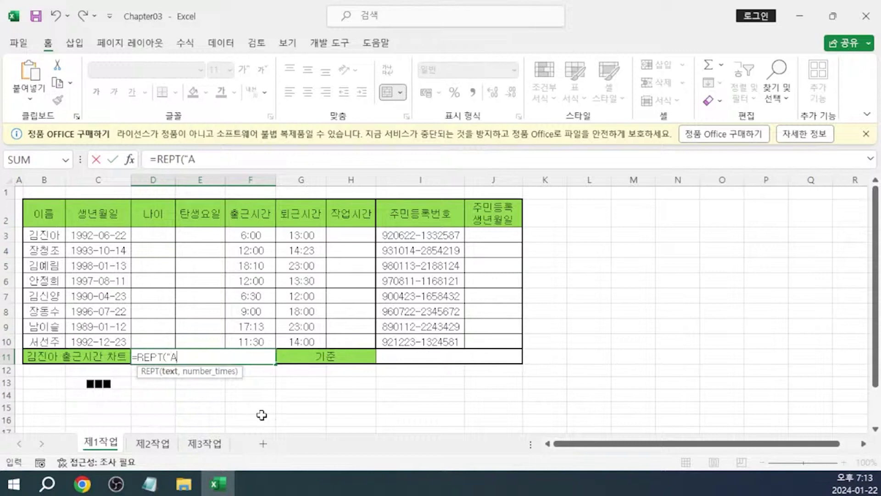
key("BackSpace")
type("ㅁ")
key("Hangul_Hanja")
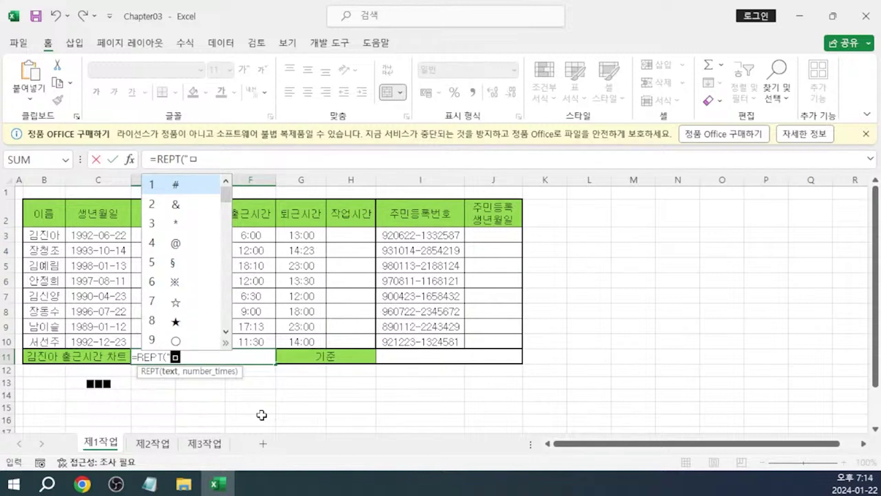
key("Tab")
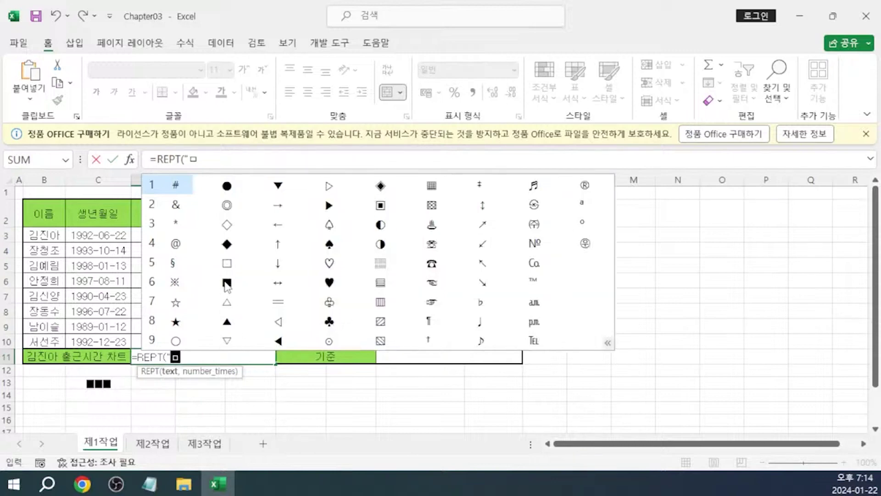
left_click(227, 283)
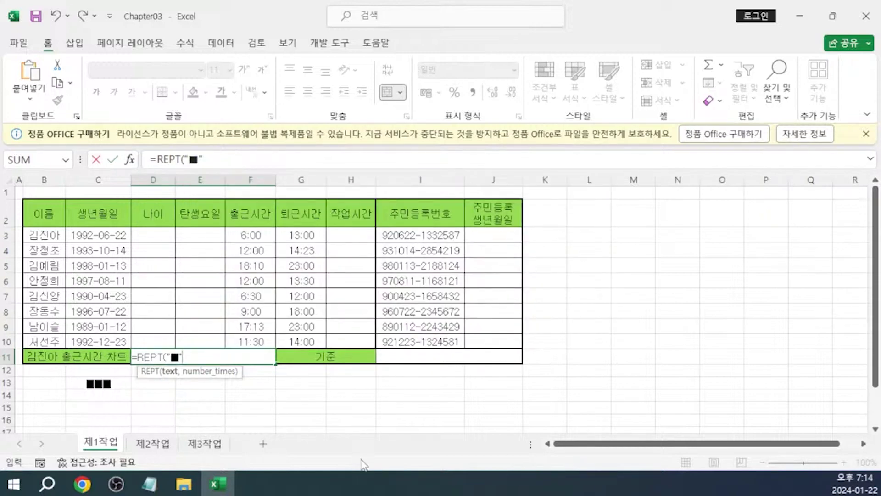
Complete the REPT formula in D11 with HOUR(F3) as the repeat count, so it reads =REPT("■",HOUR(F3))
left_click(288, 163)
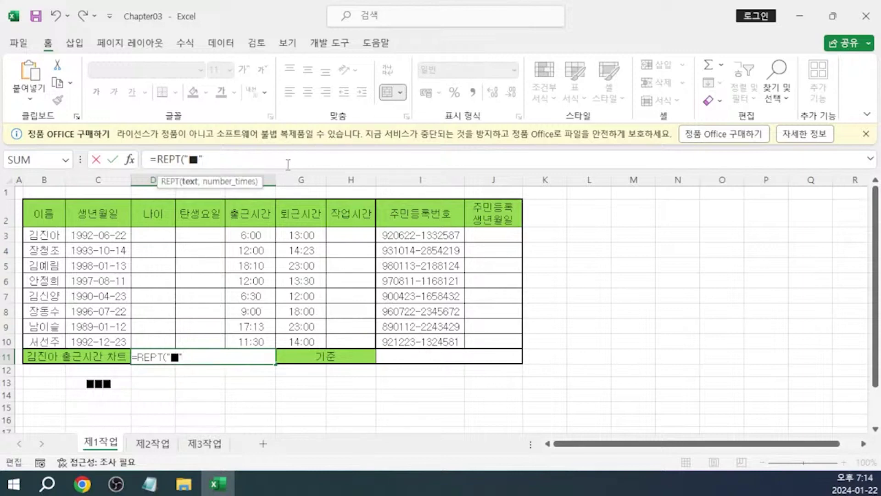
type(",")
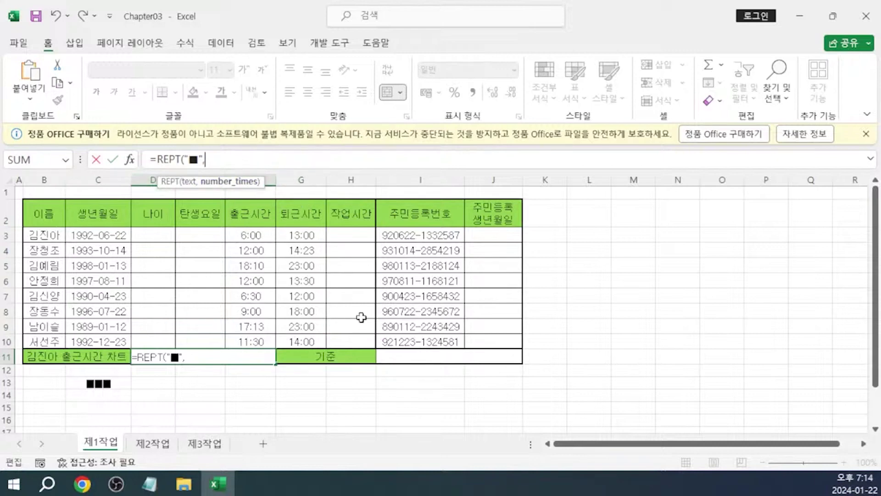
type("HOUR(")
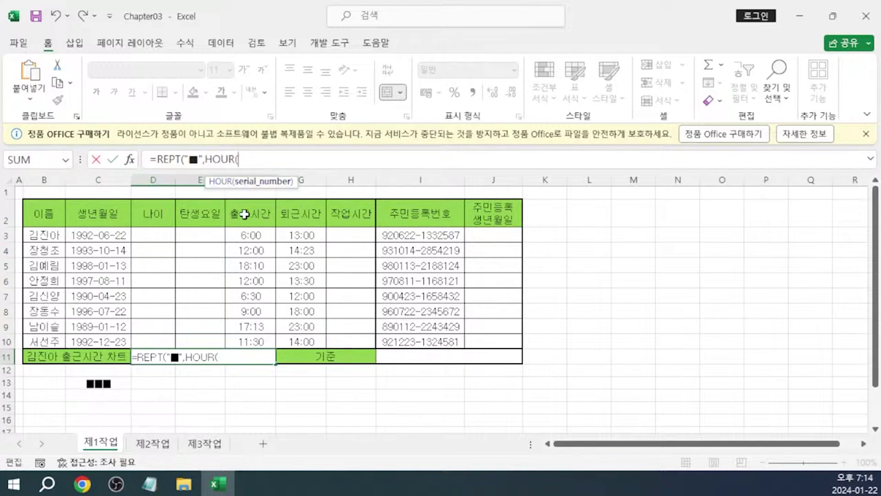
left_click(252, 234)
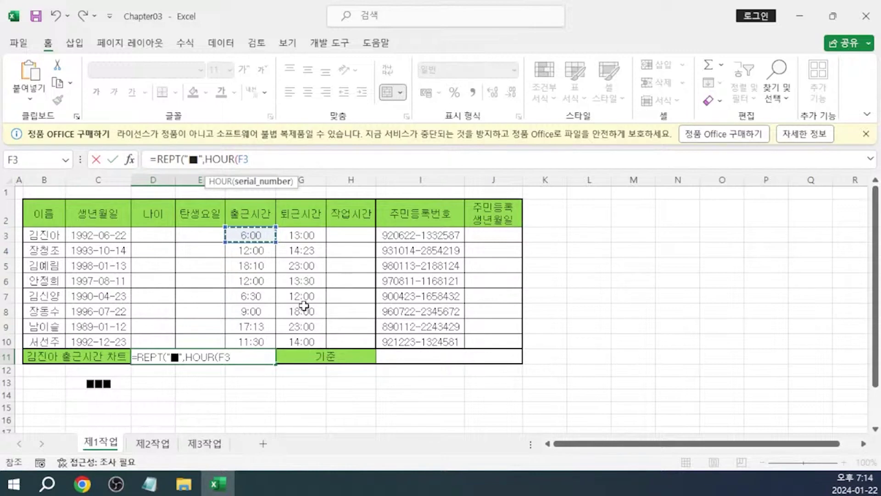
type(")")
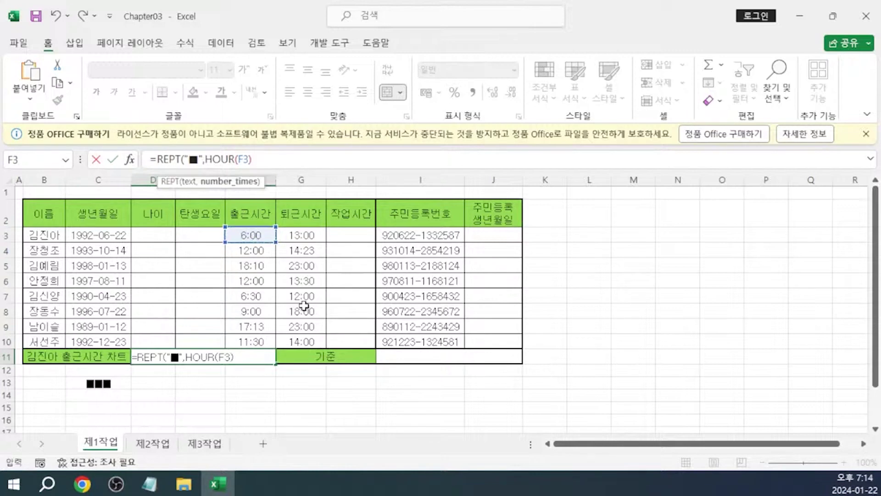
type(")")
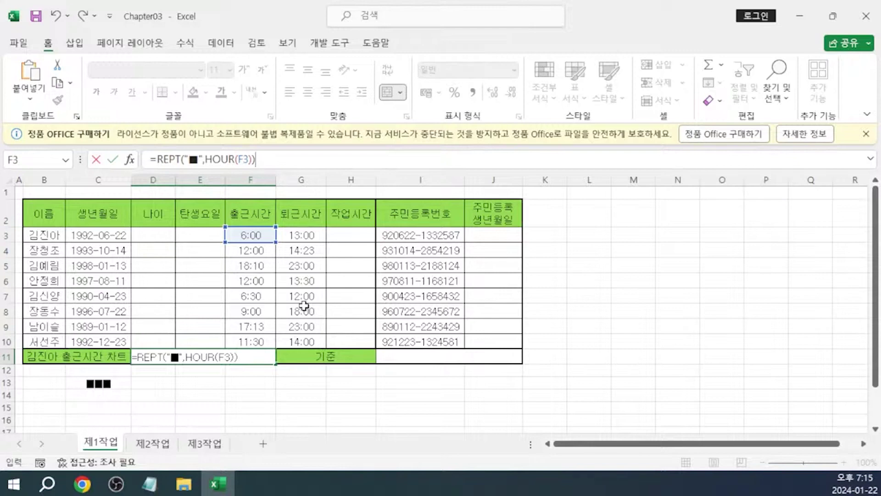
key("Return")
Copy the D11 formula onto the 정답 line in the Notepad notes and delete the stray 으 after 값 in question 6
left_click(156, 356)
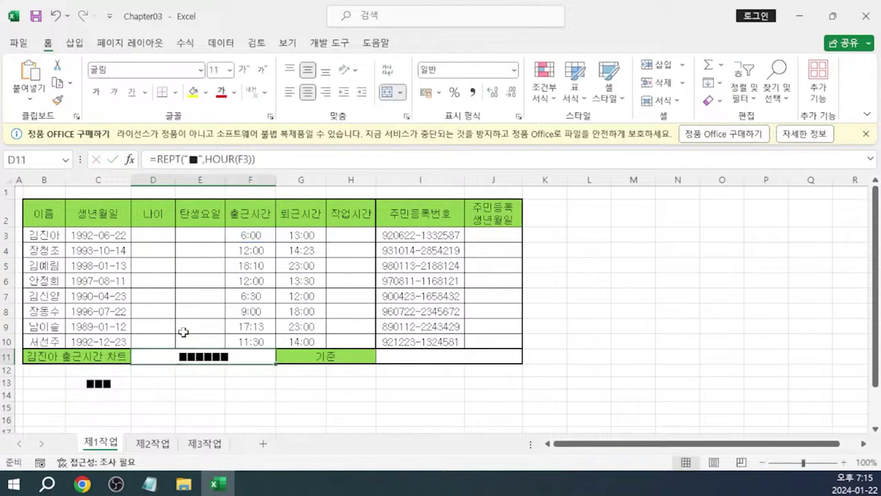
left_click_drag(274, 159, 150, 159)
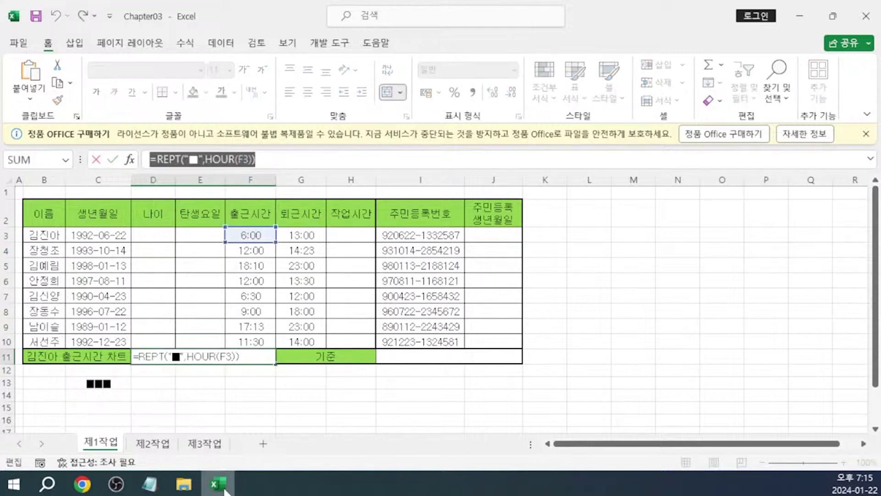
left_click(150, 484)
key("ctrl+v")
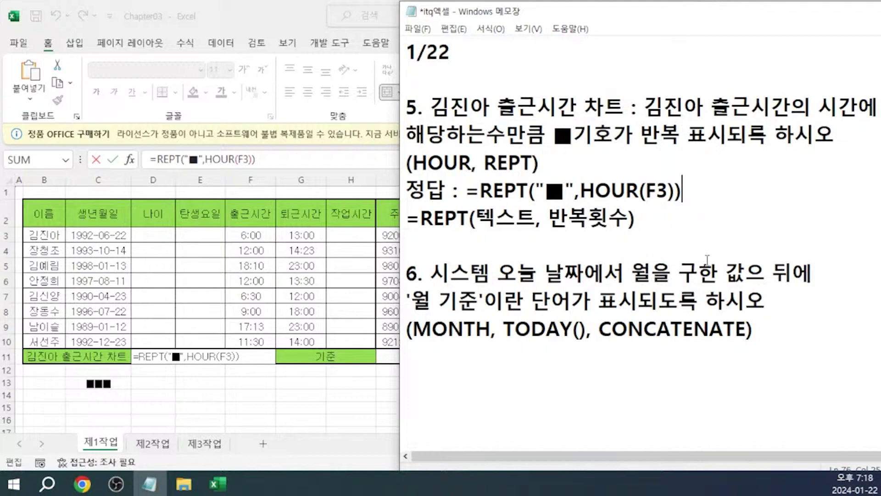
left_click(766, 274)
key("BackSpace")
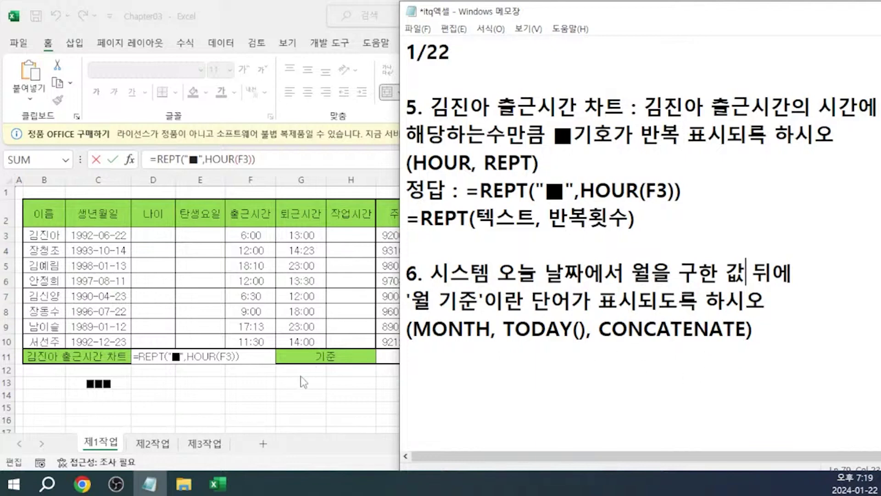
Start a CONCATENATE formula in Excel cell E13 with "월 기준" as its first text
left_click(200, 382)
type("=CONCA")
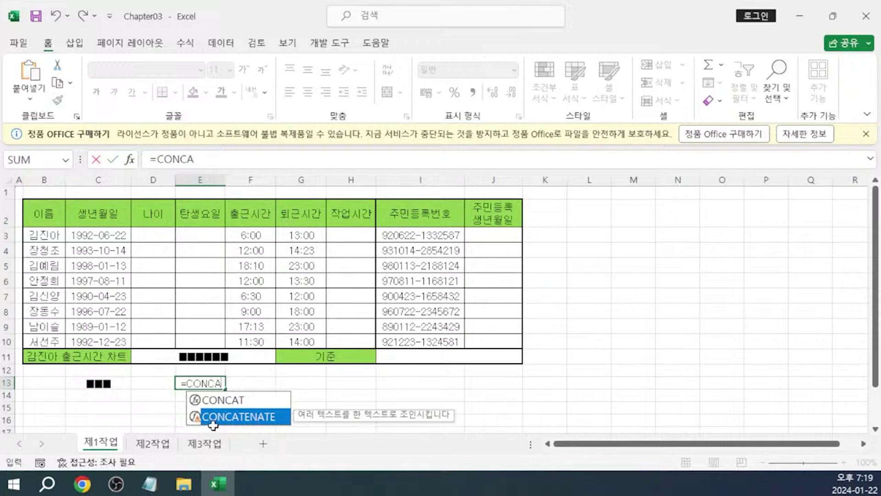
double_click(265, 423)
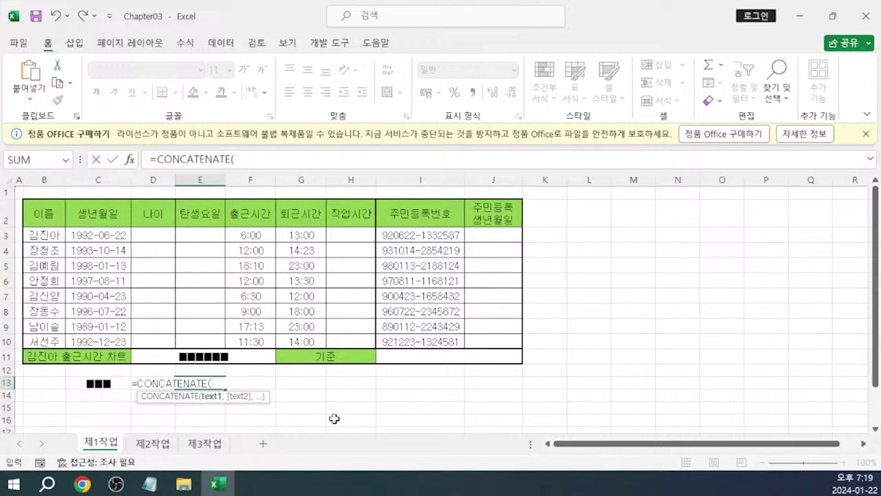
type("dnjf")
key("BackSpace")
key("BackSpace")
key("BackSpace")
key("BackSpace")
type("월 기준")
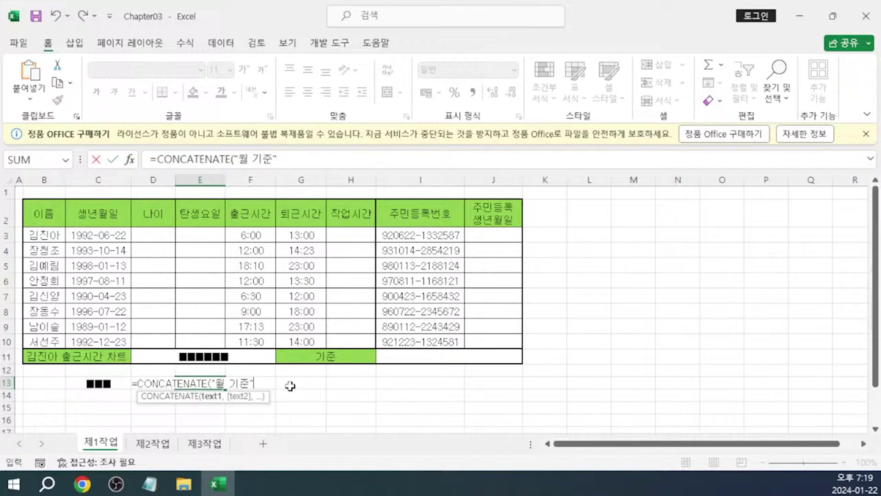
Finish the E13 formula with "매출가능수량" as the second text to join
type("\",")
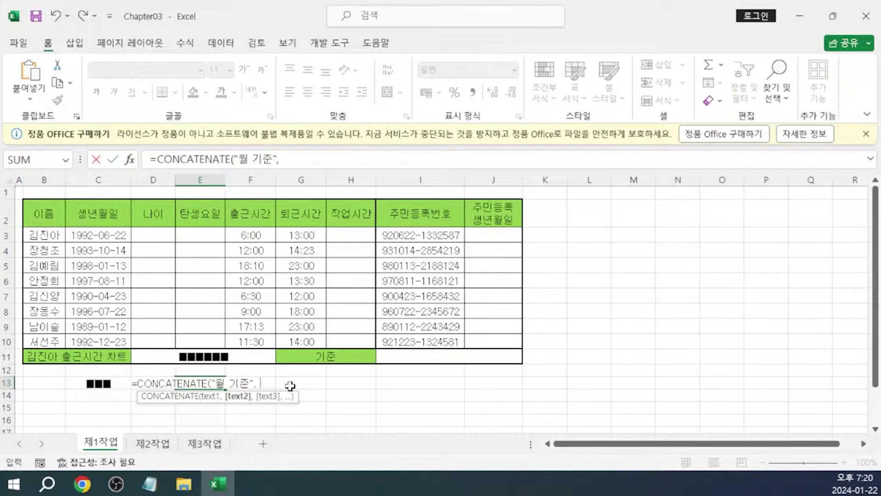
type(" \"매출")
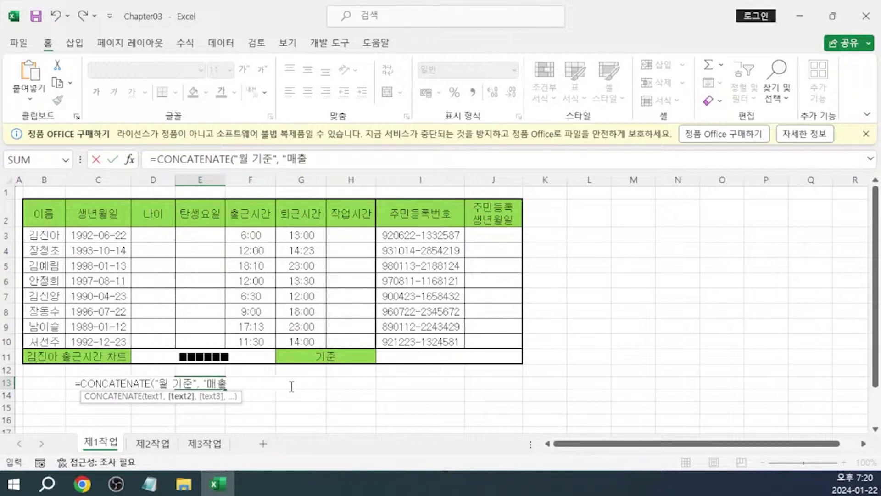
type("가능수량\")")
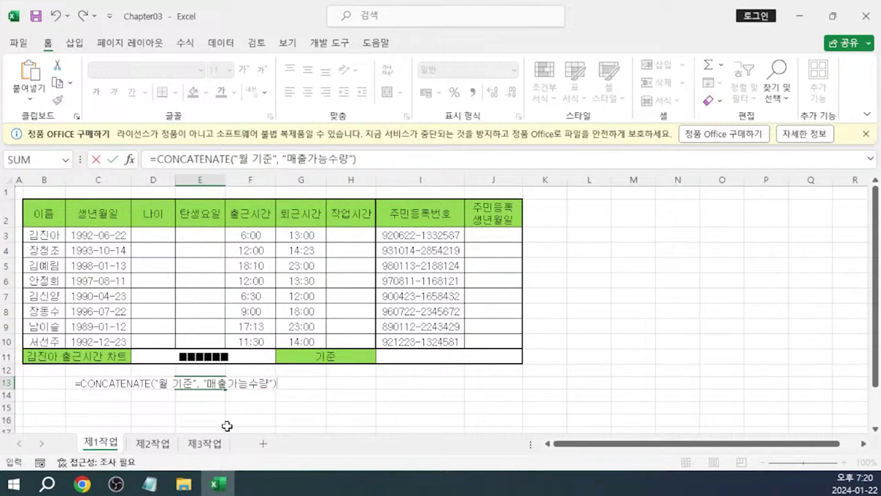
key("Return")
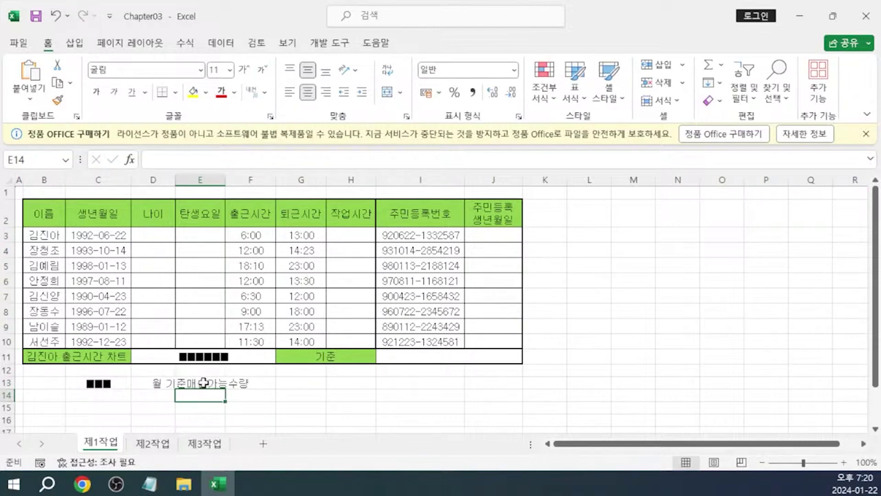
Write the syntax =CONCATENATE("텍스트", "텍스트" .....) in the Notepad notes below question 6
key("alt+Tab")
type("\"텍")
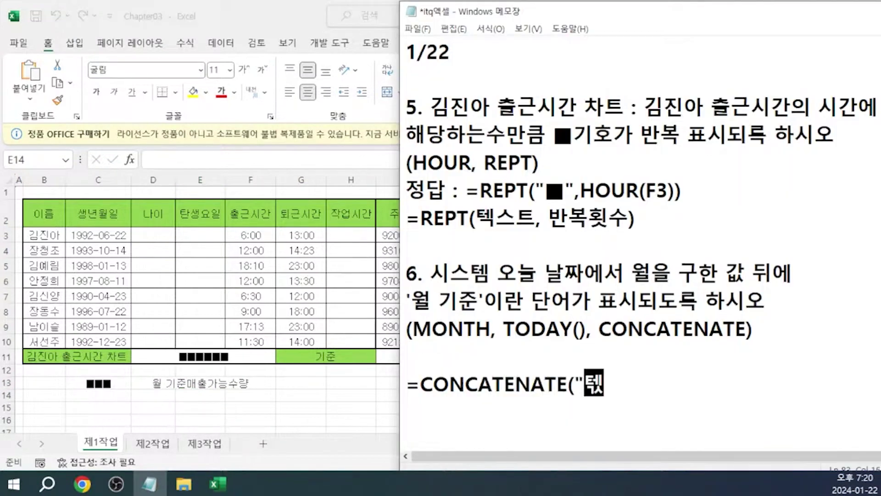
type("스트\", \"")
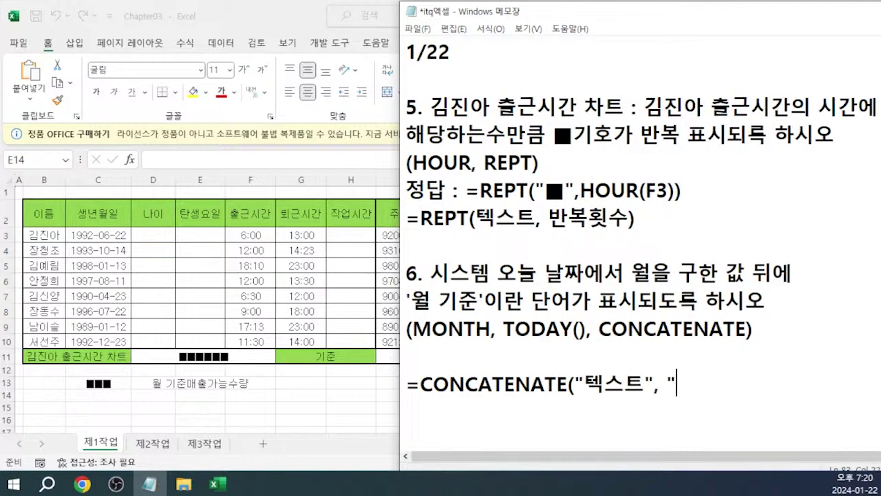
type("텍스트\" ")
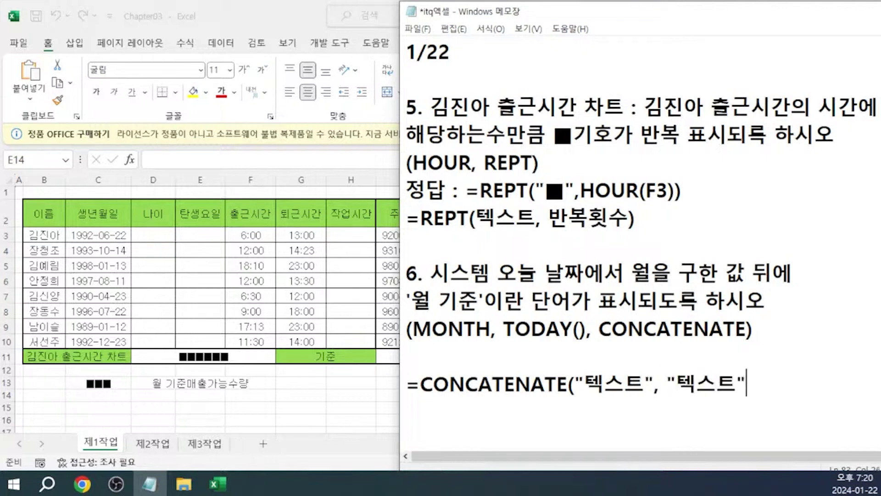
type(".....)")
Add the explanation 텍스와 텍스트를 연결 시켜줌 on a new line under the CONCATENATE syntax
key("Return")
type("ㅁ텍스와")
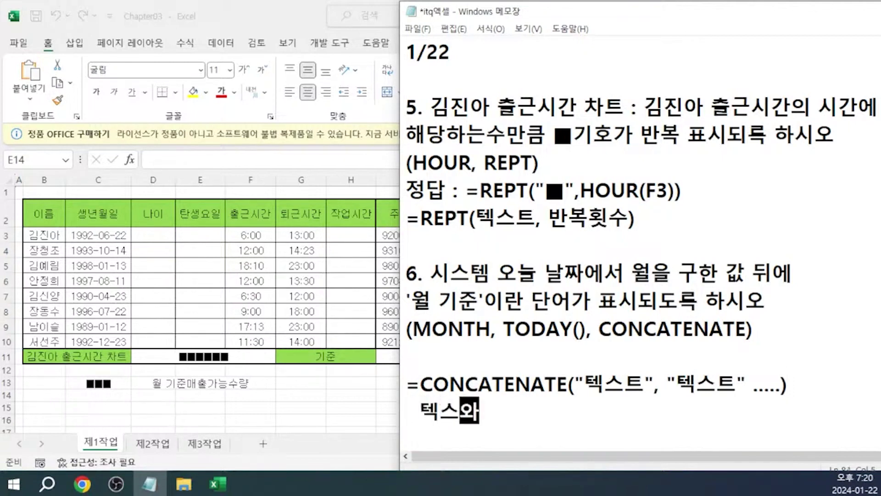
type(" 텟스트를 연결")
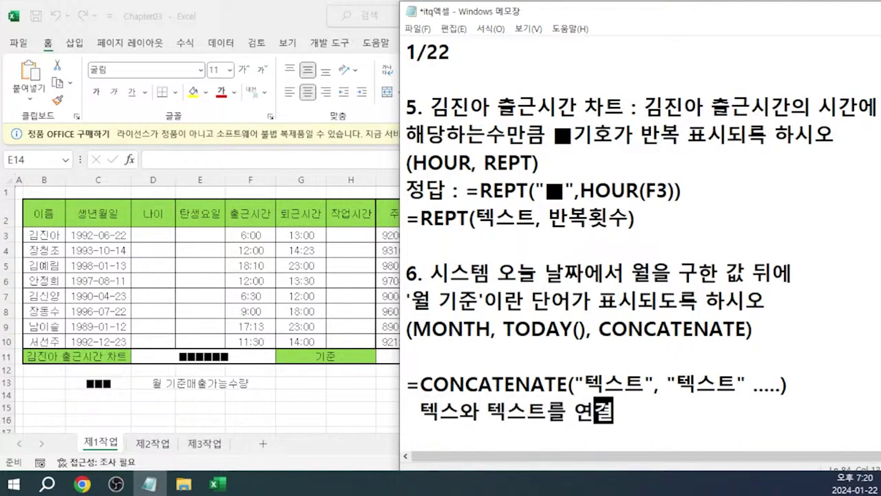
type(" 시켜줌")
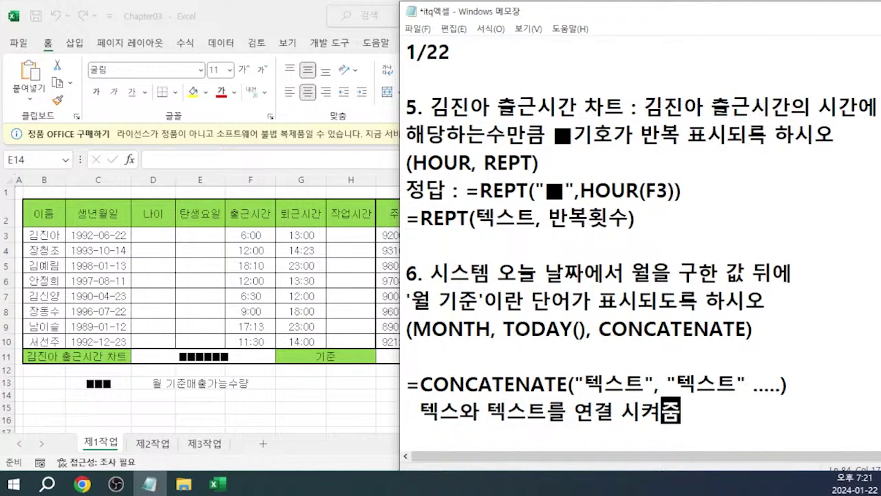
Wrap the TODAY formula in Excel cell H13 in the MONTH function so it reads =MONTH(TODAY())
scroll(641, 230, "down", 2)
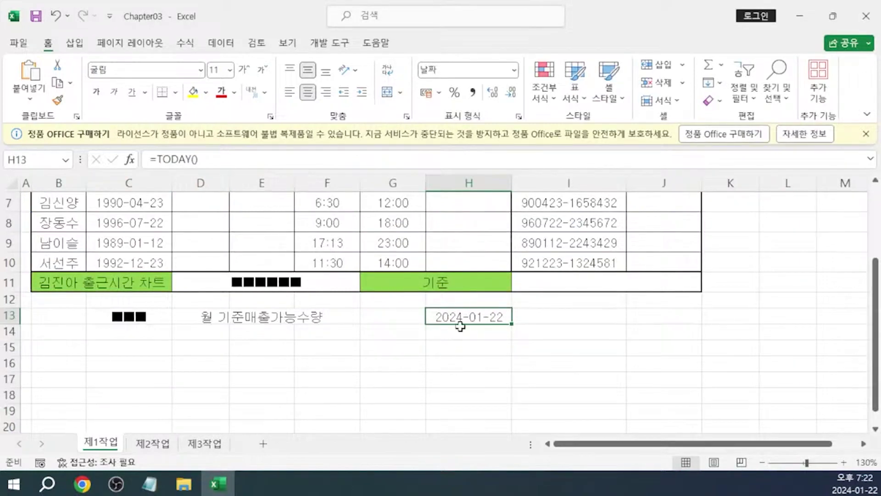
left_click(160, 161)
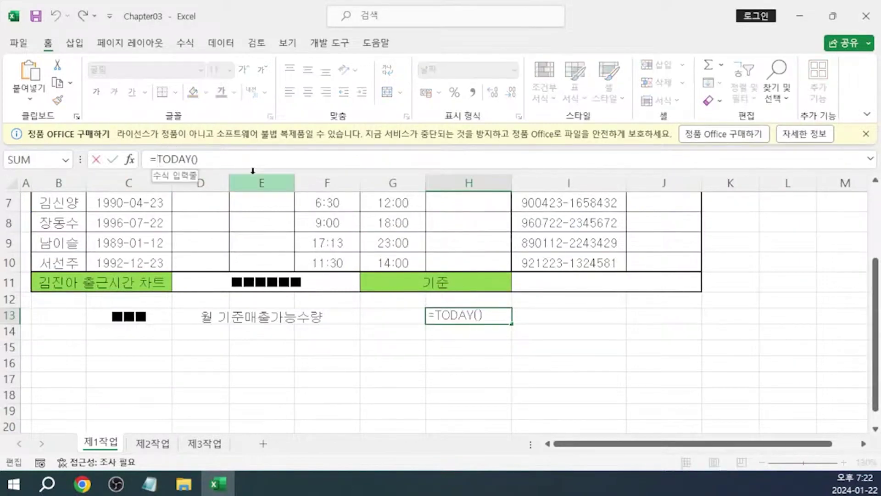
type("MONTH(TODAY(")
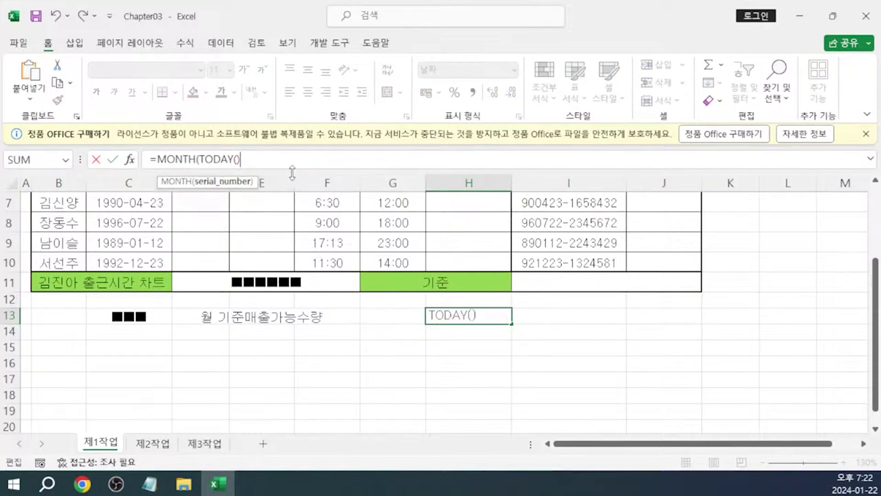
type(")")
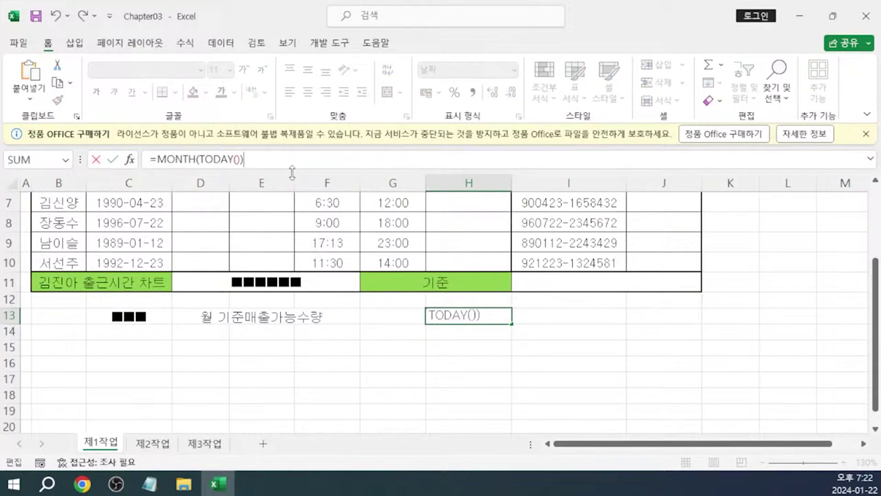
key("Return")
key("Up")
Show the formula =MONTH(TODAY()) as plain text in cell H12, using a leading apostrophe
left_click(443, 298)
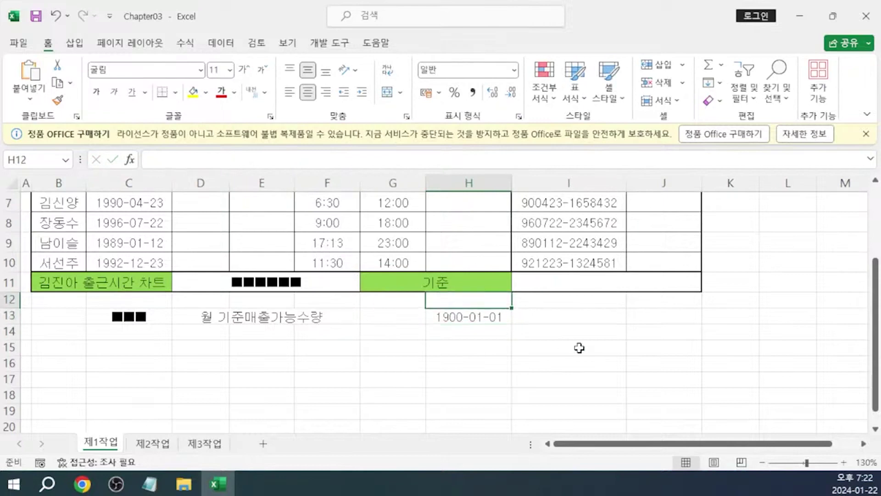
type("'")
type("=MONTH(TODAY())")
key("Return")
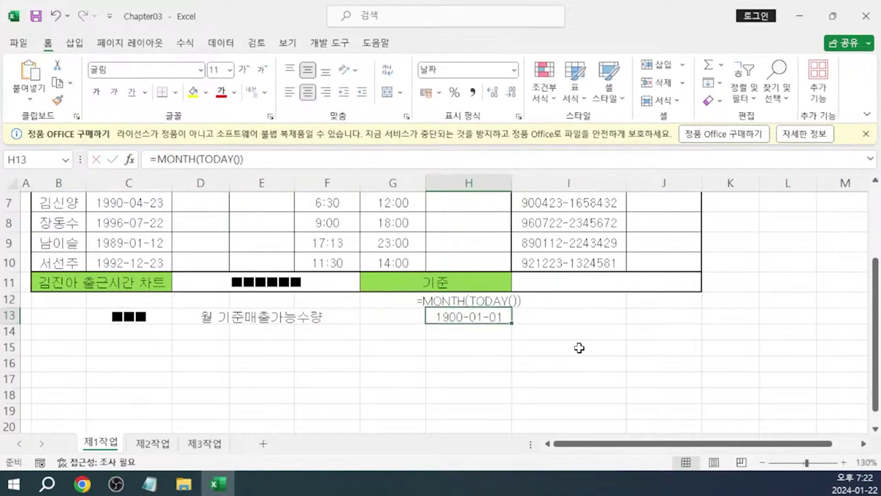
left_click(622, 337)
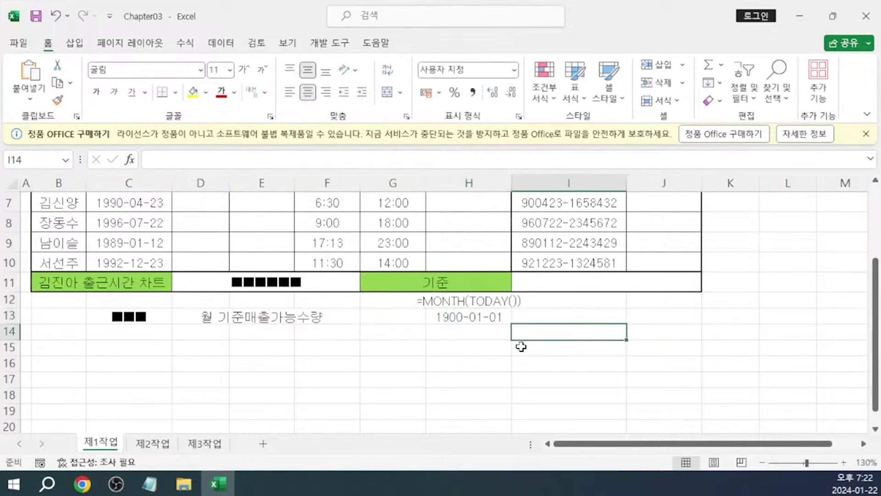
Change the number format of cell H13 to General (일반)
left_click(471, 315)
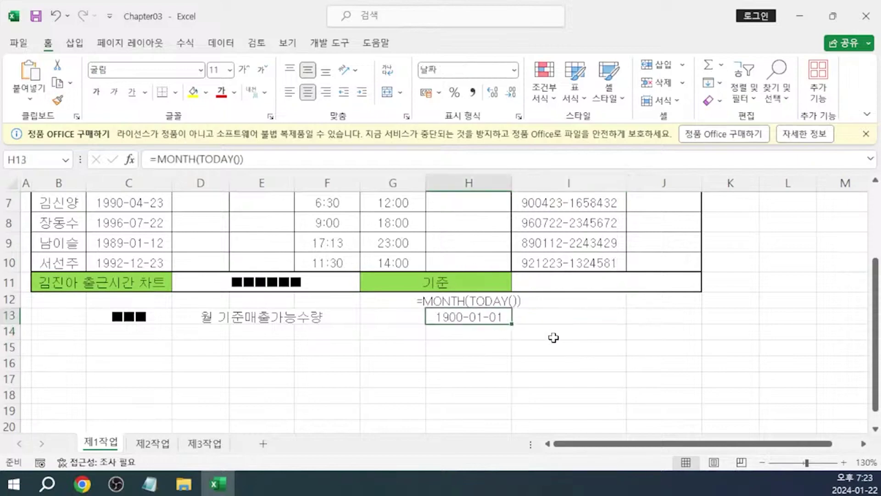
key("ctrl+1")
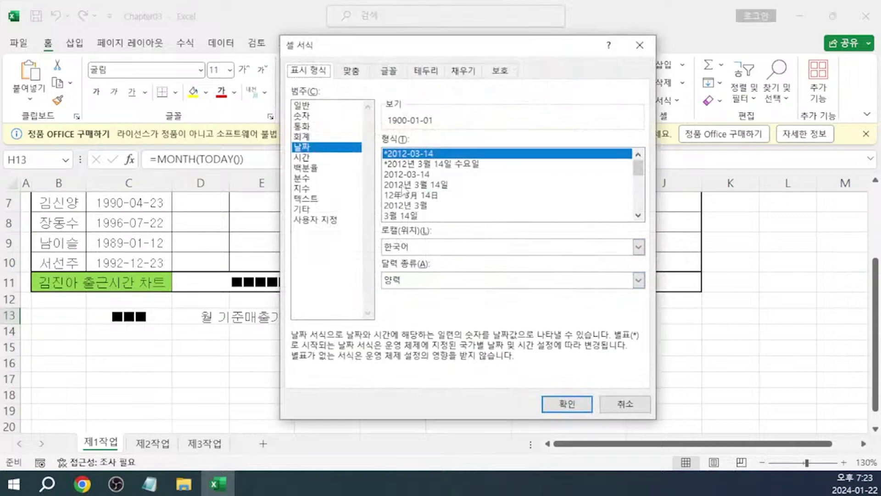
left_click(299, 107)
left_click(564, 403)
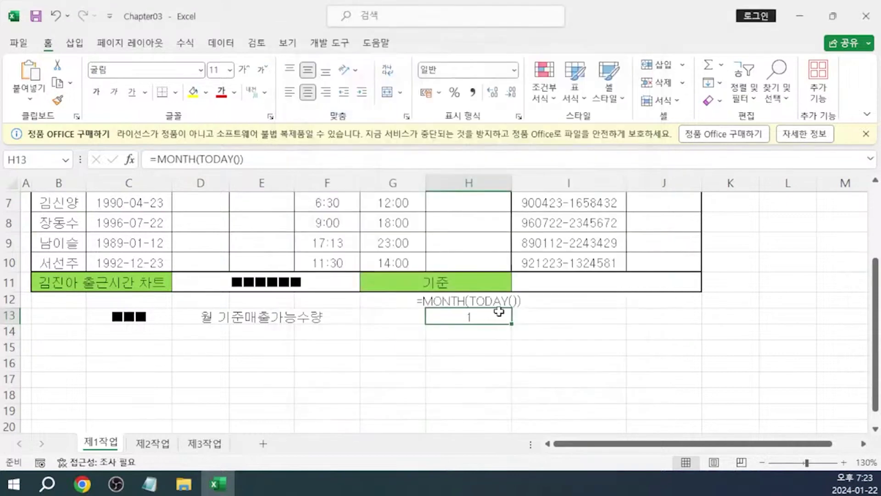
left_click(569, 357)
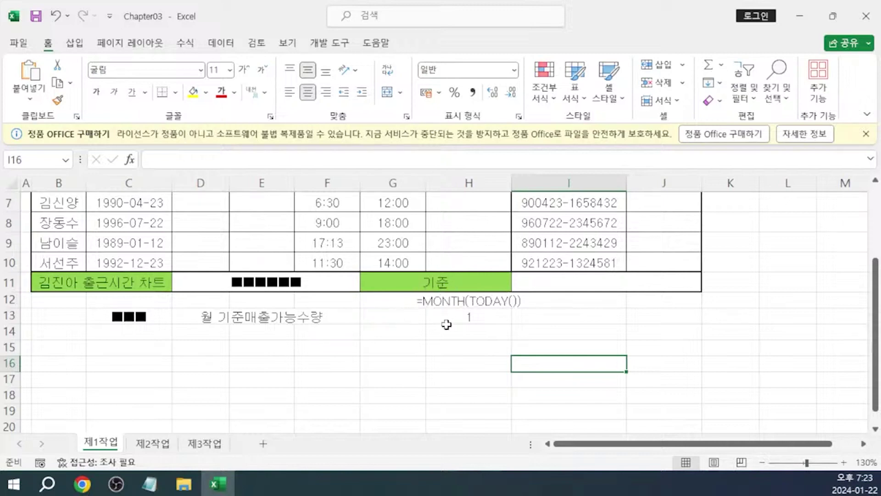
Start a CONCATENATE formula in cell H15 with MONTH(TODAY()), copied from the text in H12, as its first argument
left_click(468, 299)
left_click_drag(159, 159, 282, 160)
key("ctrl+c")
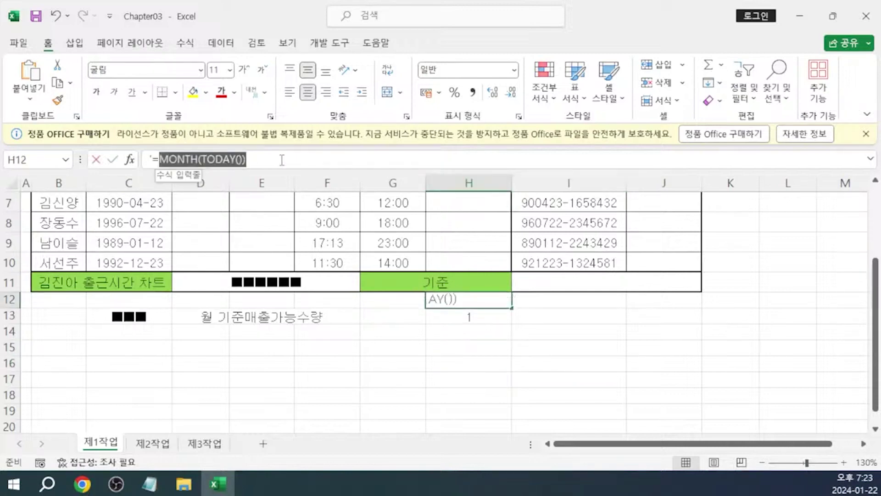
key("Escape")
left_click(463, 348)
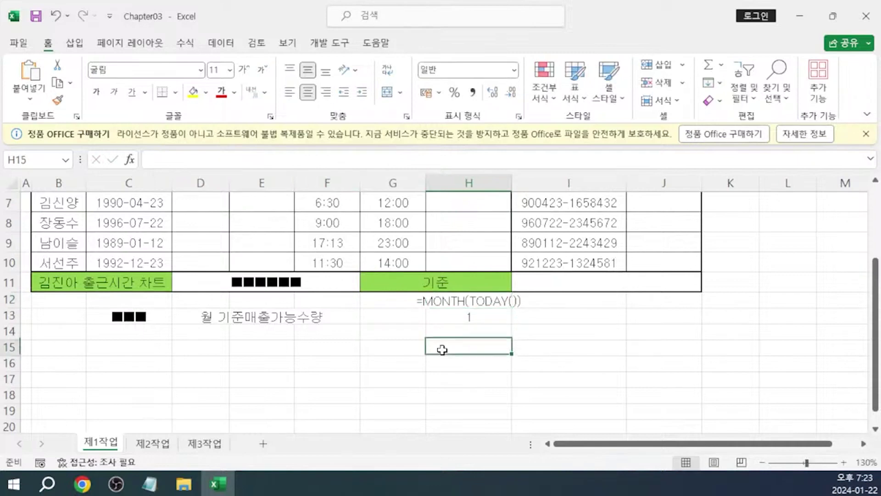
type("=")
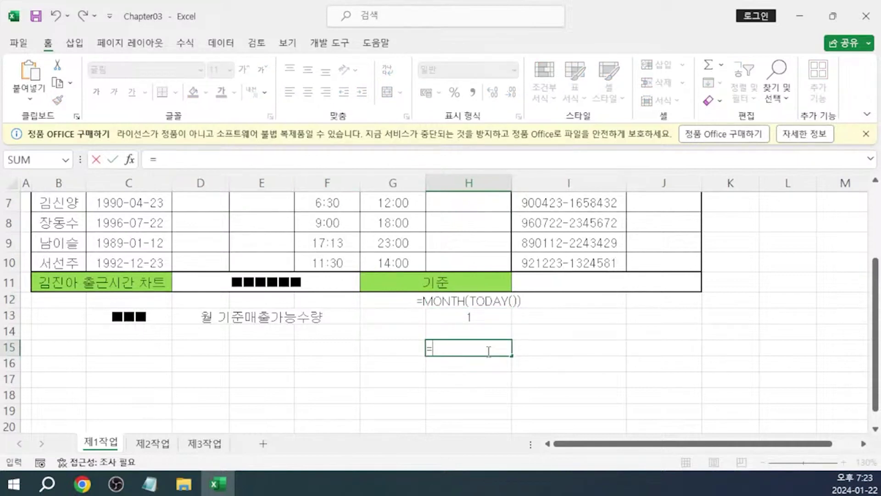
type("CONCA")
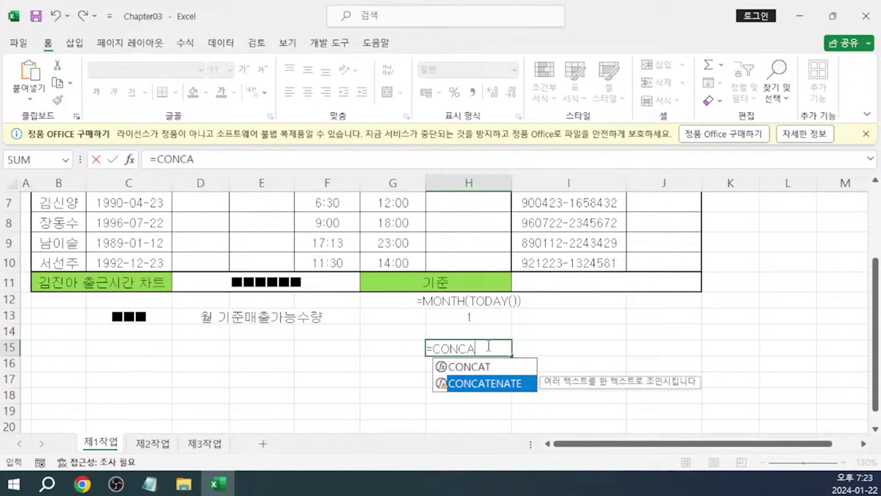
key("Tab")
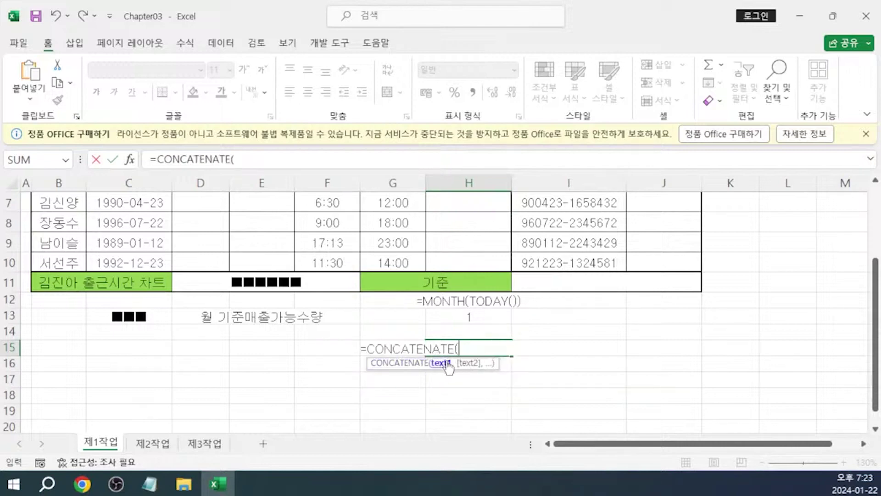
key("ctrl+v")
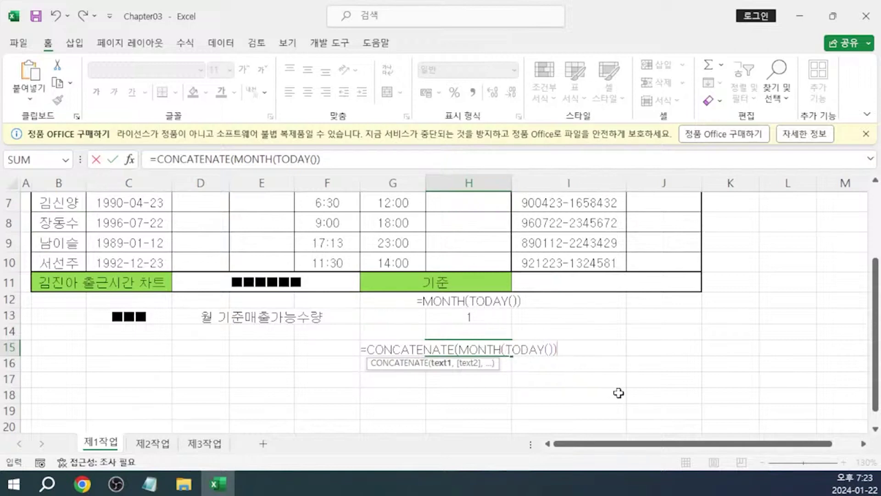
Add "월 기준" as the second text argument and complete the CONCATENATE formula in H15
type(",")
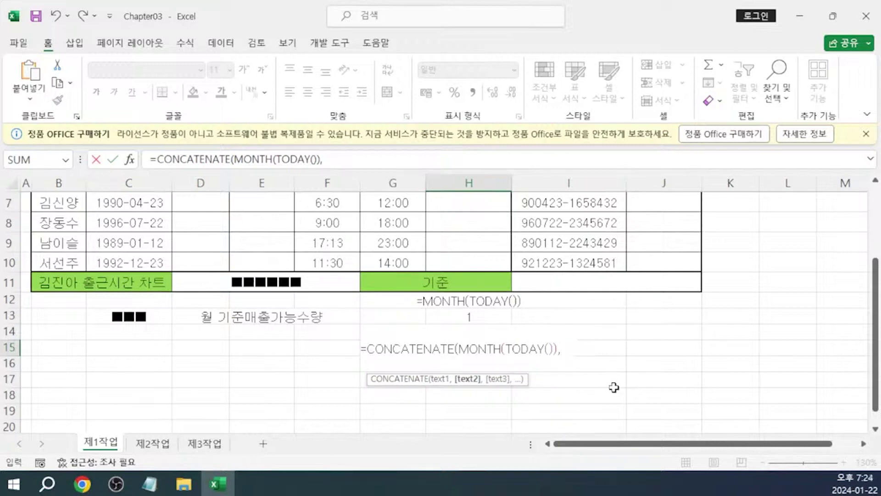
type("\"월 ")
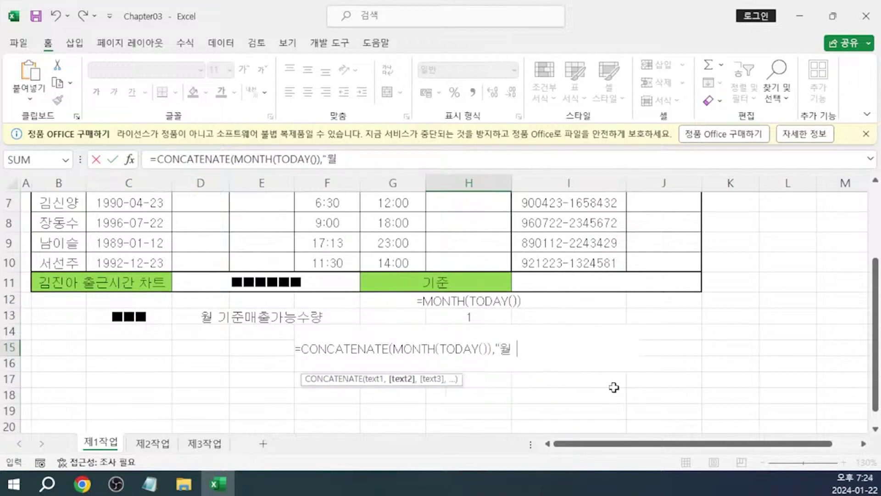
type("기주ㄴ\")")
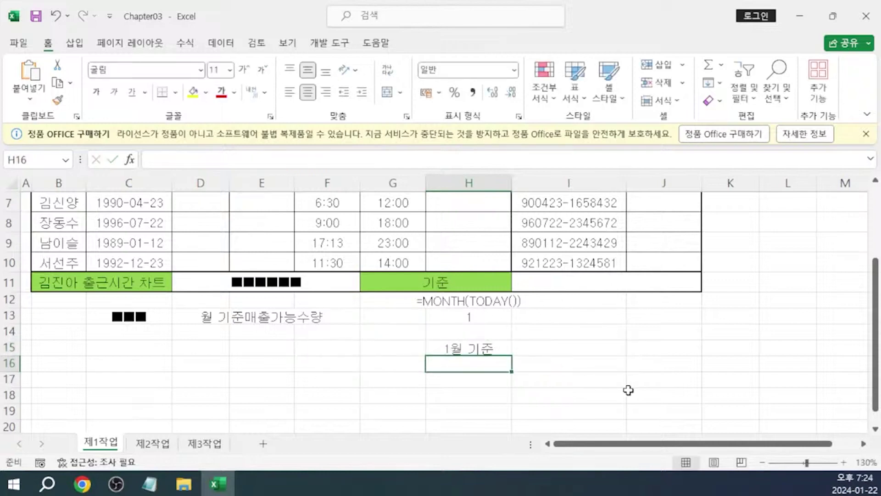
Copy the H15 formula into the Notepad notes under question 6 as "정답 : =CONCATENATE(MONTH(TODAY()),"월 기준")" and shift the window so the line is fully visible
left_click(482, 348)
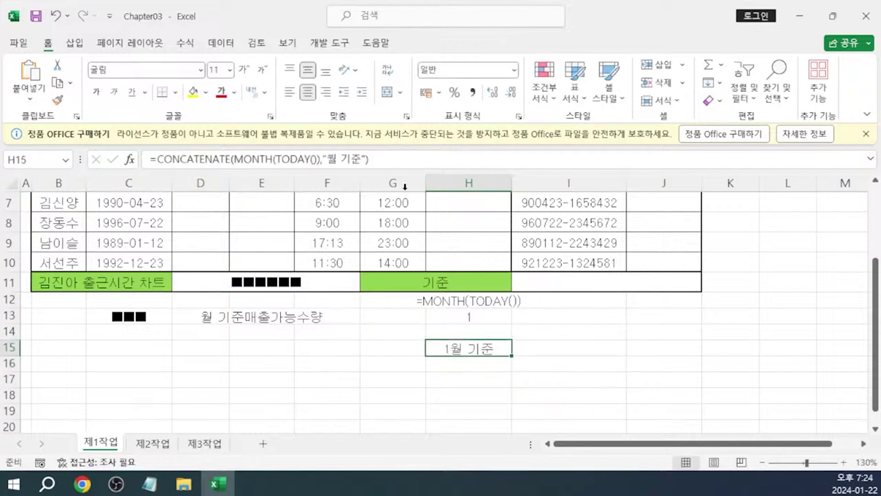
left_click_drag(387, 157, 149, 159)
key("ctrl+c")
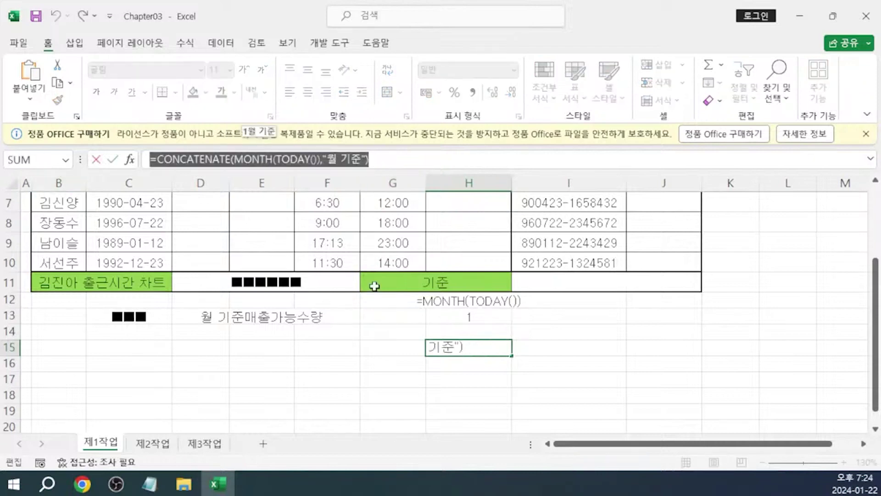
key("alt+Tab")
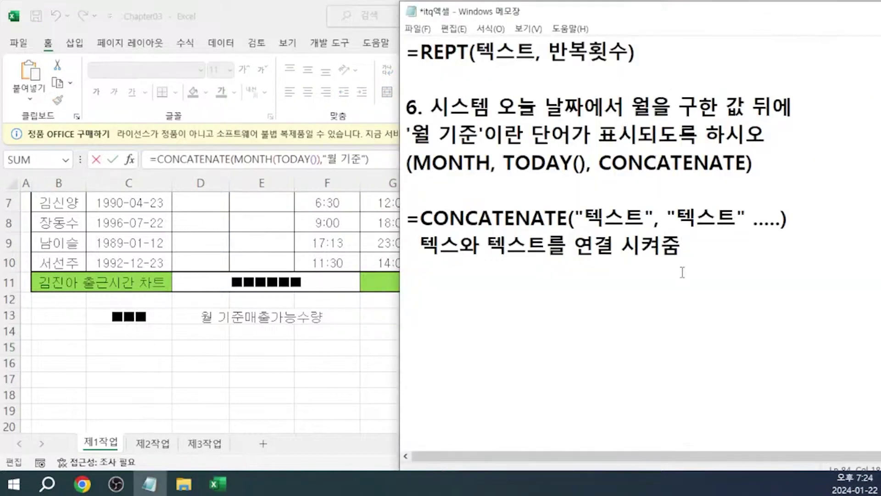
left_click(515, 190)
type("정답 :")
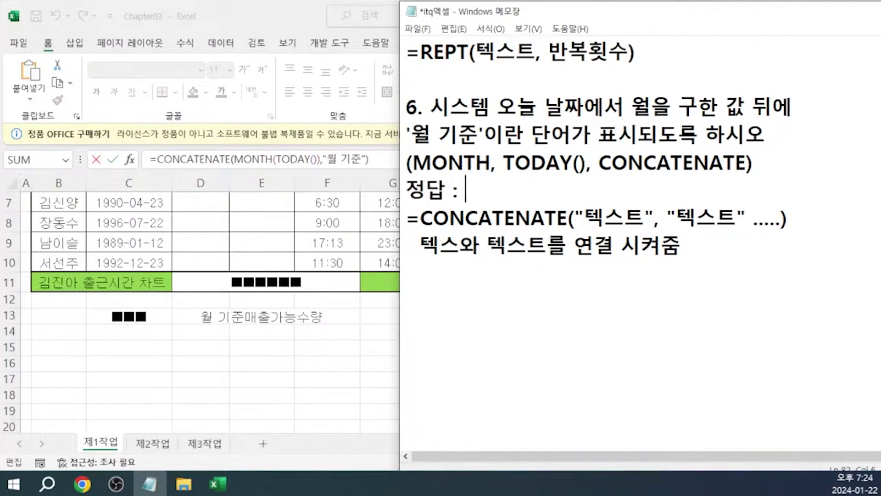
key("ctrl+v")
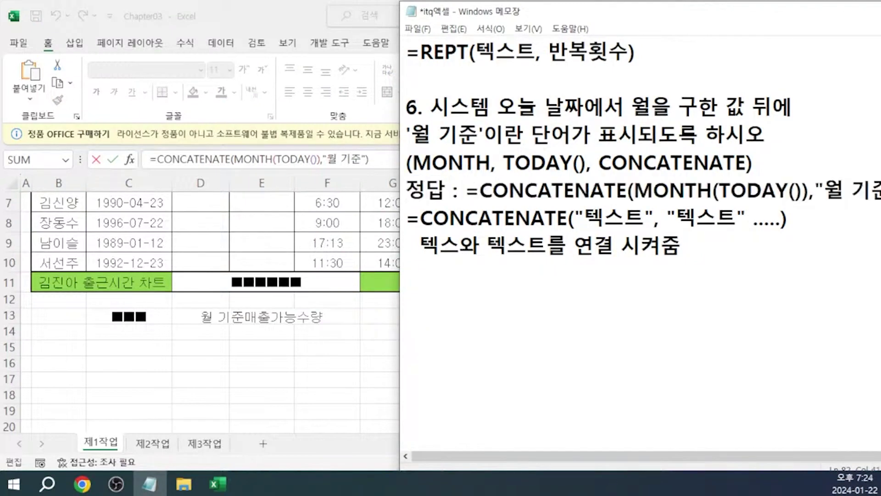
key("Return")
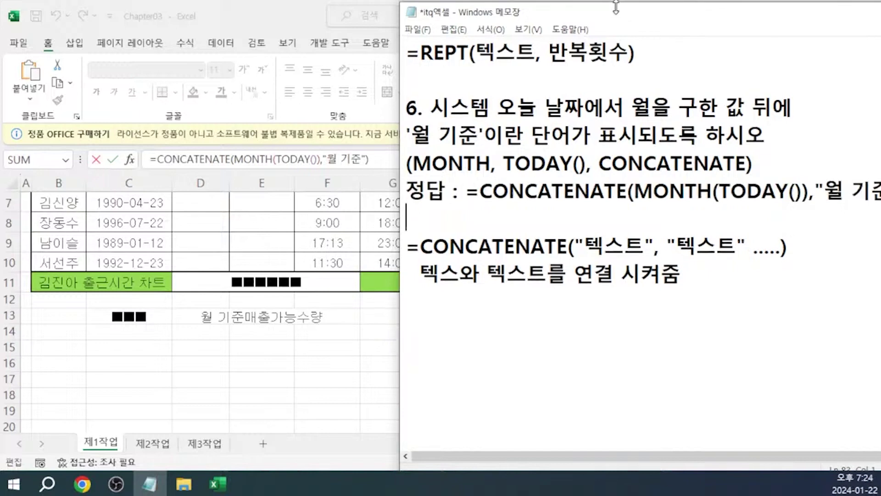
left_click_drag(692, 19, 661, 21)
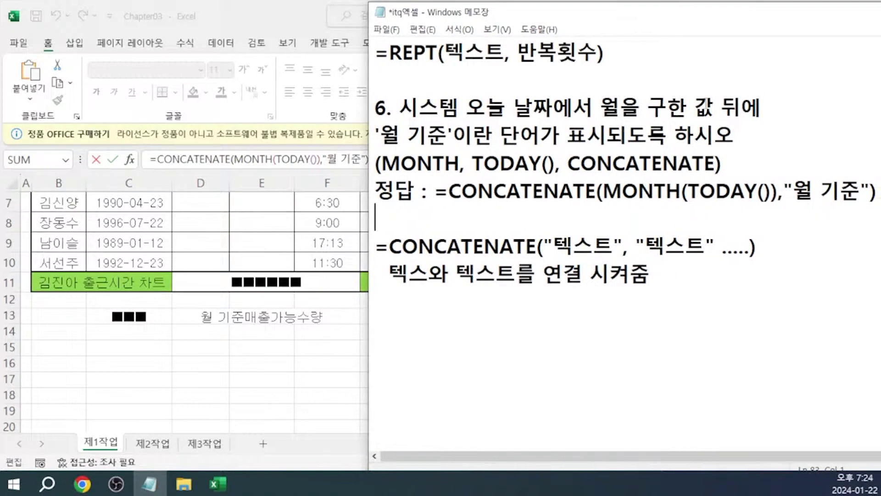
Add the note =MONTH(TODAY()) : 1 directly above the CONCATENATE syntax line, separated from the answer by one blank line
key("Return")
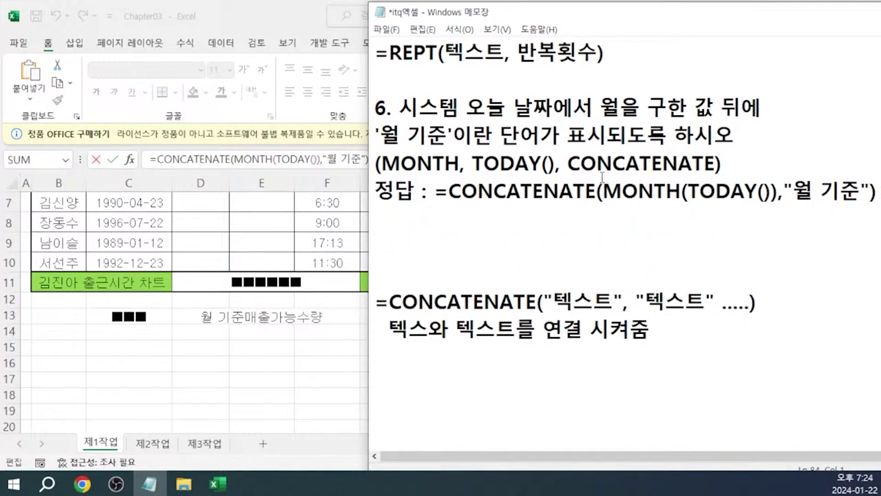
left_click_drag(603, 191, 779, 192)
key("ctrl+c")
left_click(440, 268)
type("=")
key("ctrl+v")
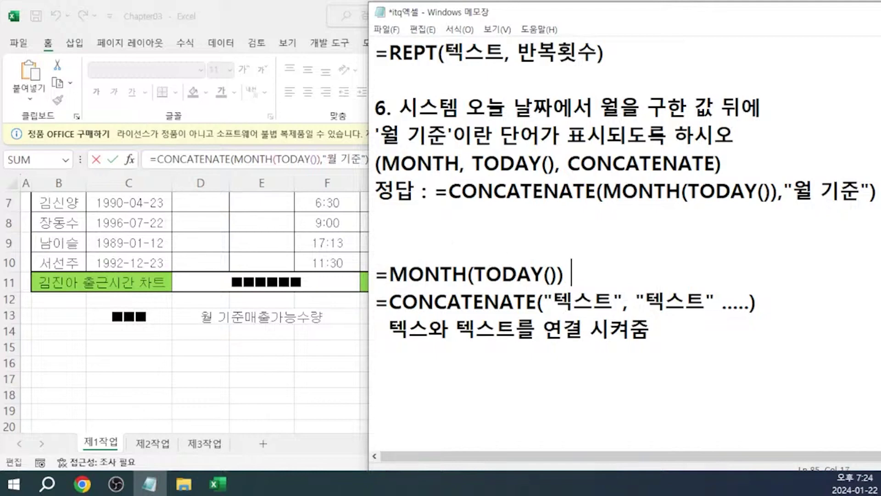
type(": 1")
key("Up")
key("BackSpace")
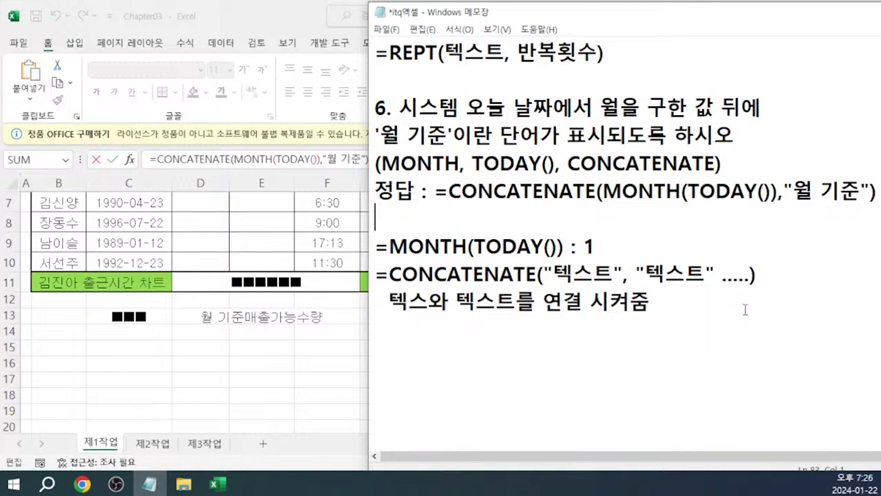
Switch to Excel and start a CONCATENATE formula in cell E15 with its function arguments open
left_click(217, 484)
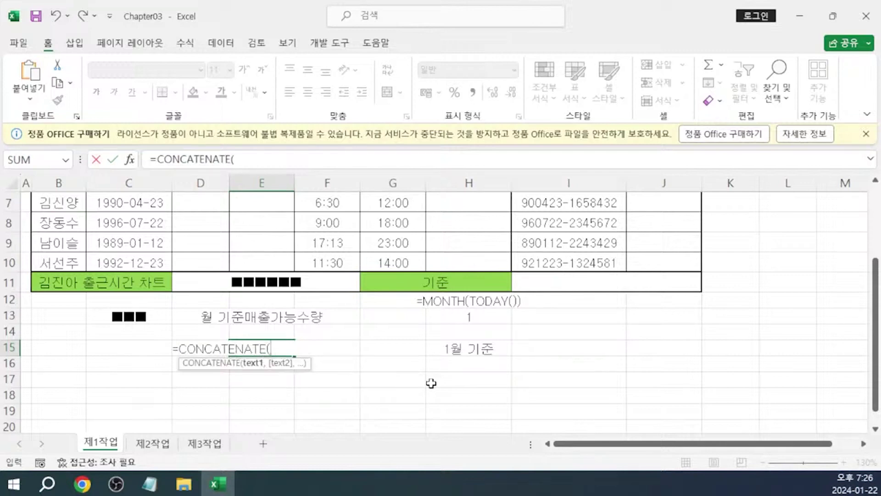
key("ctrl+a")
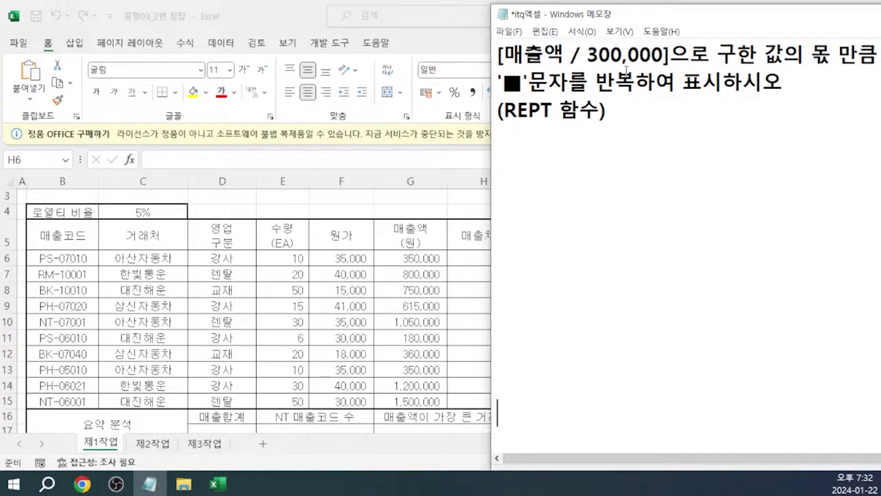
Switch to the 유형03_2번 정답 workbook in Excel and enter =G6/300000 in 매출차트 cell H6
left_click(476, 260)
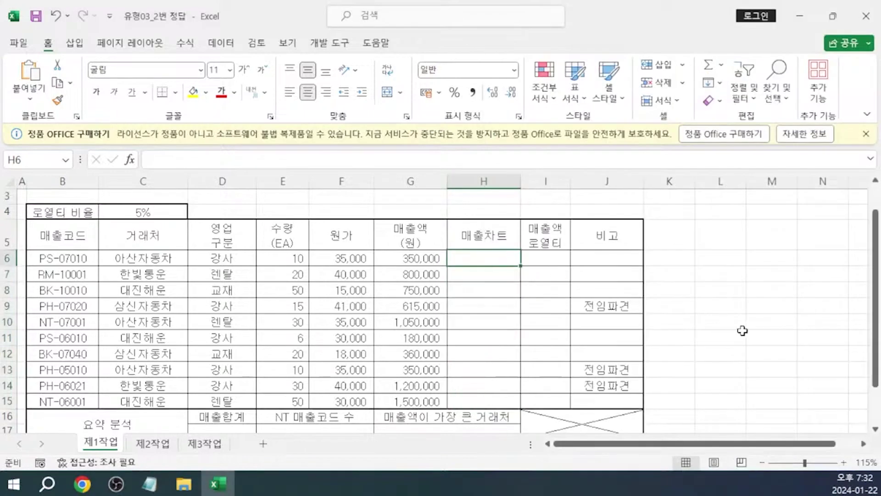
type("=")
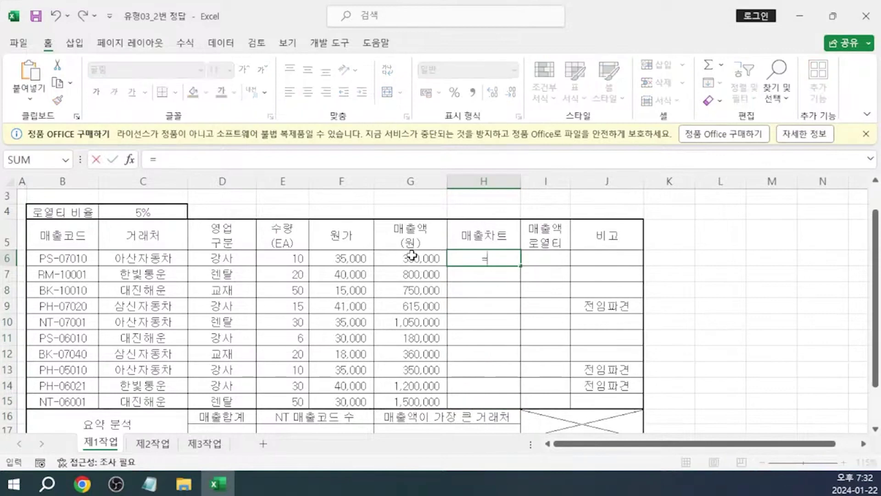
left_click(412, 257)
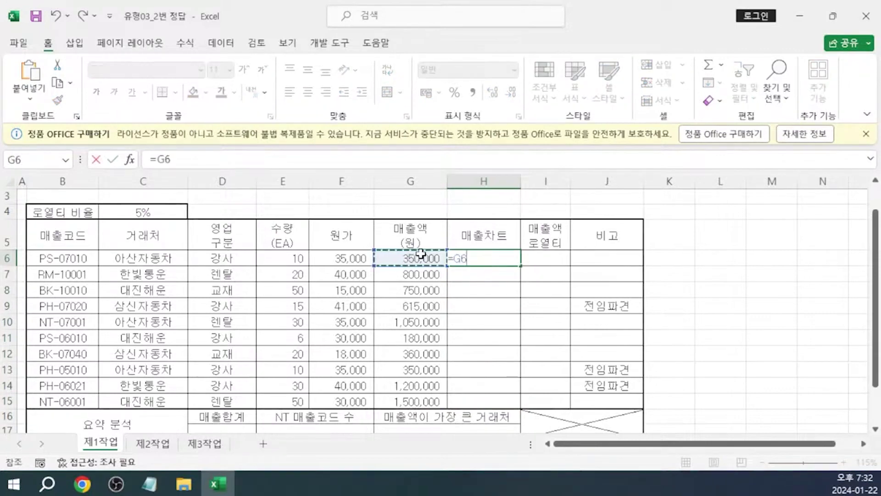
type("/")
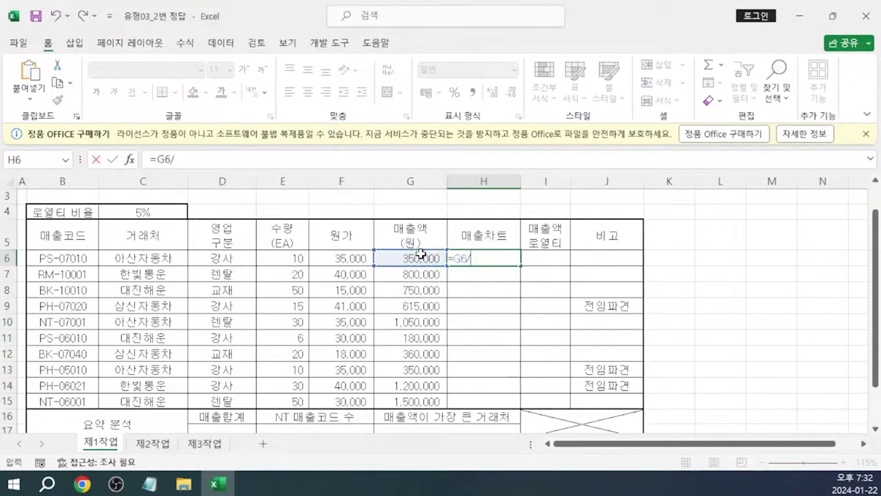
type("300000")
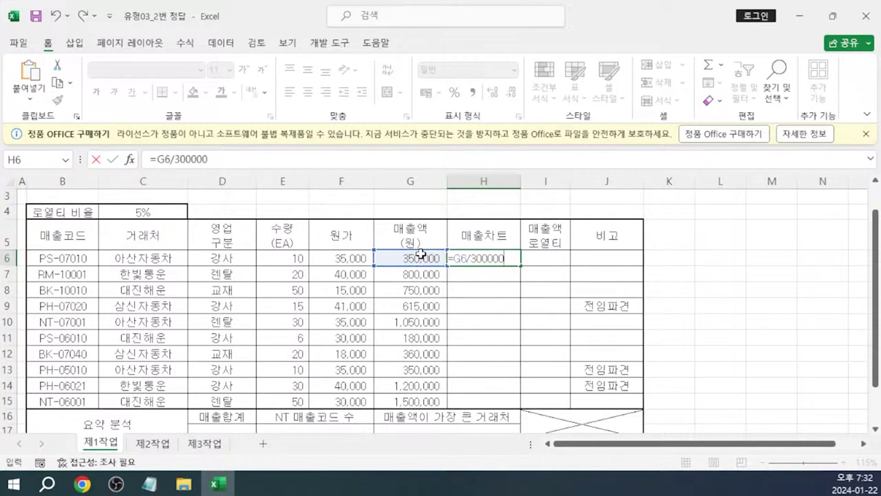
key("Return")
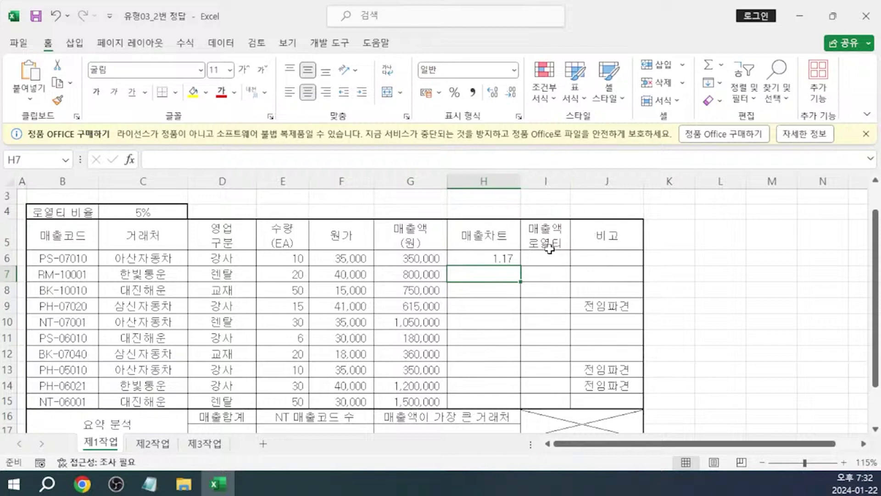
Insert the REPT function in front of G6/300000 in the H6 formula
left_click(470, 258)
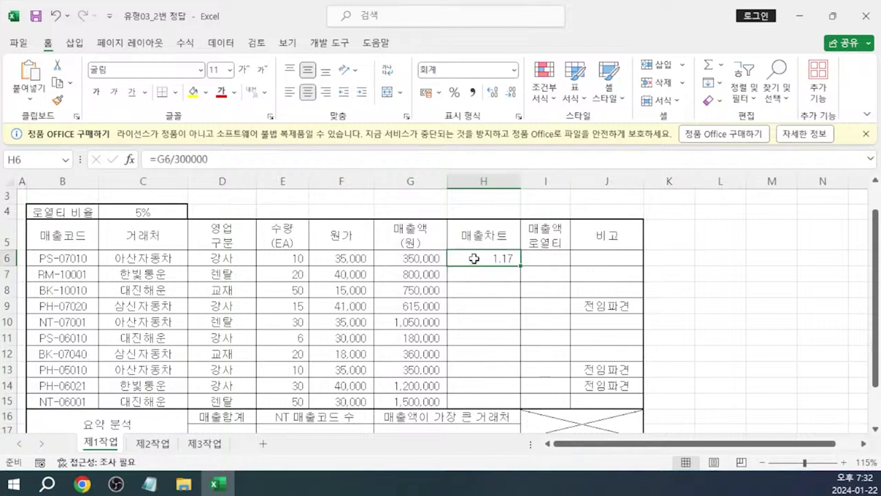
left_click(158, 160)
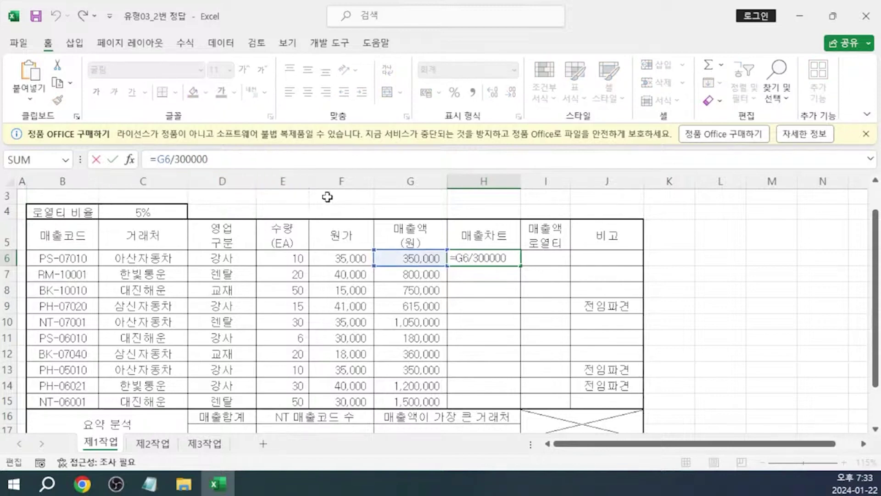
type("RE")
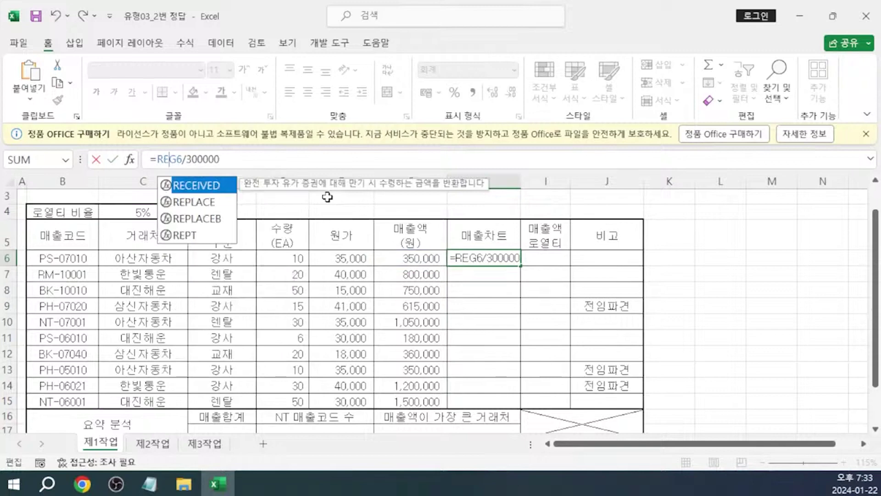
key("Down")
key("Down")
key("Down")
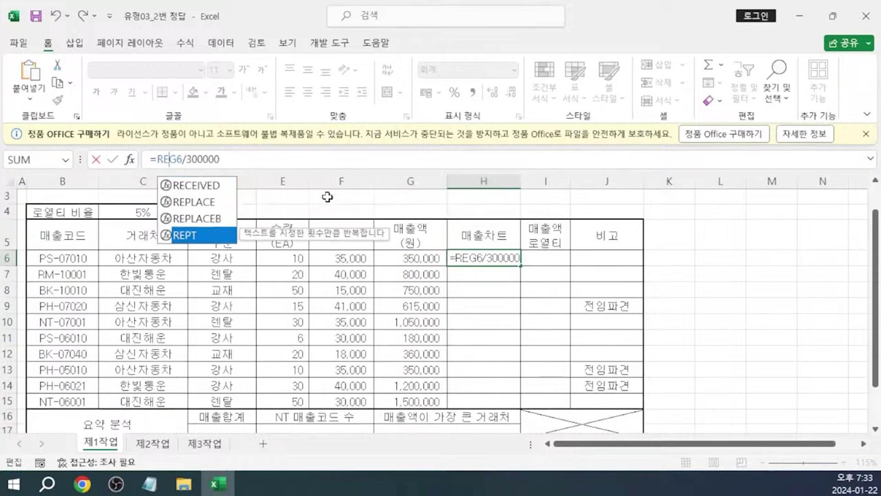
key("Tab")
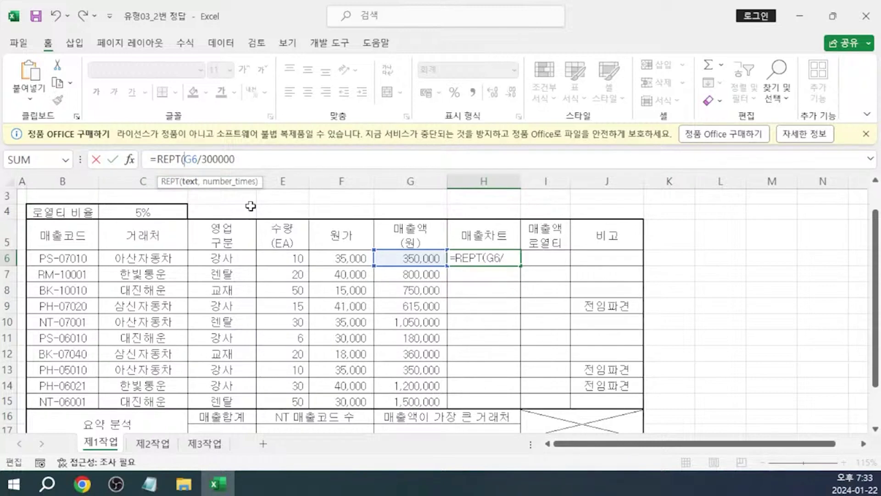
type("A")
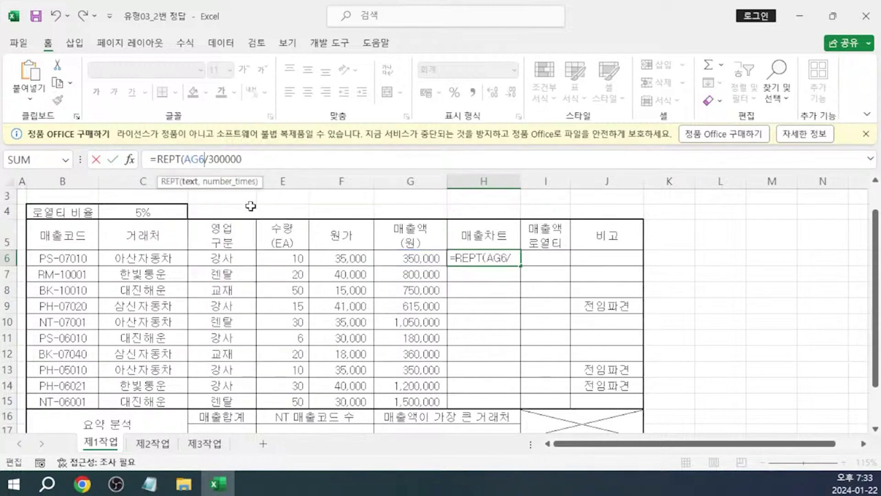
key("Return")
key("Return")
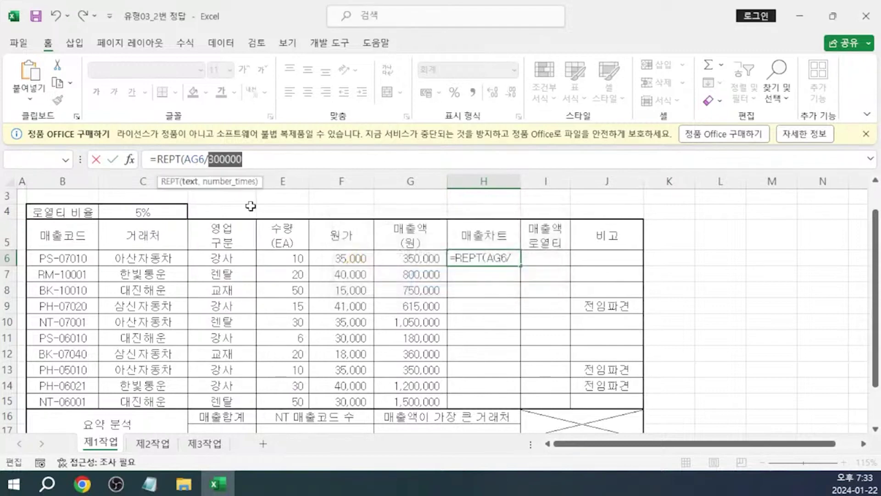
key("Left")
key("Left")
key("Left")
key("Left")
key("Left")
key("Left")
key("Left")
key("Left")
key("Left")
key("BackSpace")
Insert the ■ symbol as REPT's text argument in front of G6/300000 in the H6 formula
type("ㅁ")
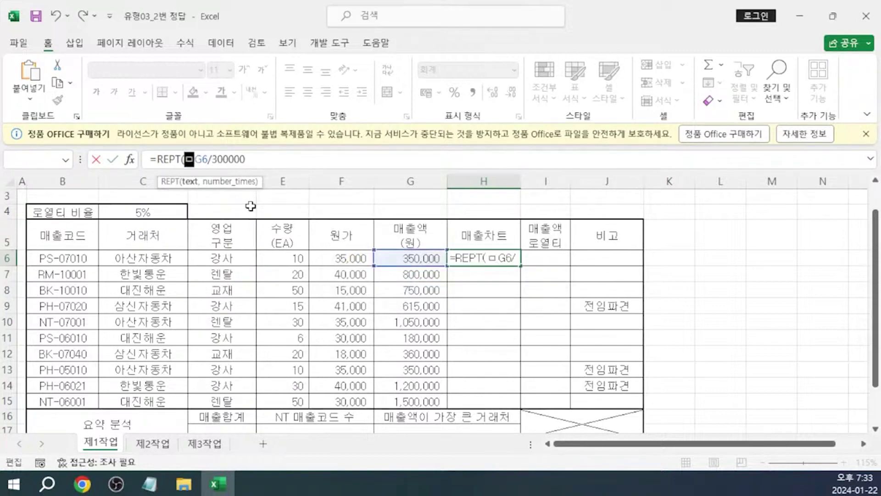
key("Hangul_Hanja")
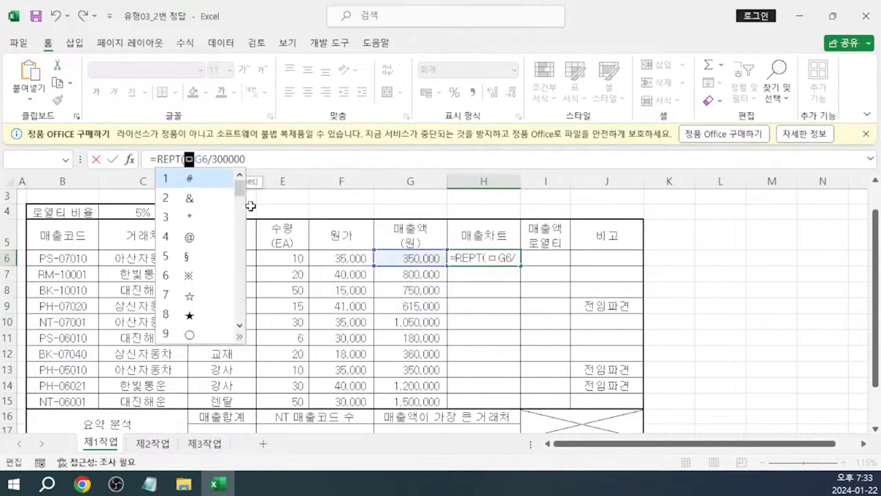
key("Tab")
key("Down")
key("Down")
key("Down")
key("Down")
key("Down")
key("Return")
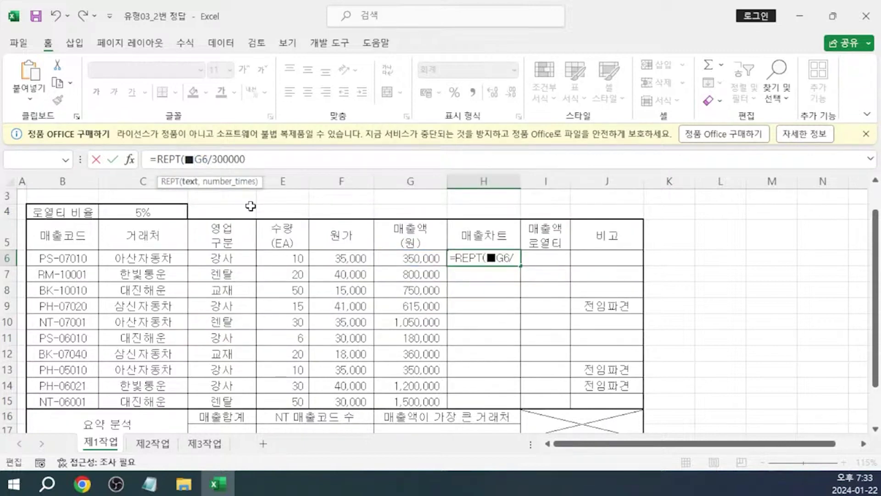
Enclose ■ in double quotation marks, separate it from G6/300000 with a comma, and commit the H6 formula
key("Left")
type("\"■\"")
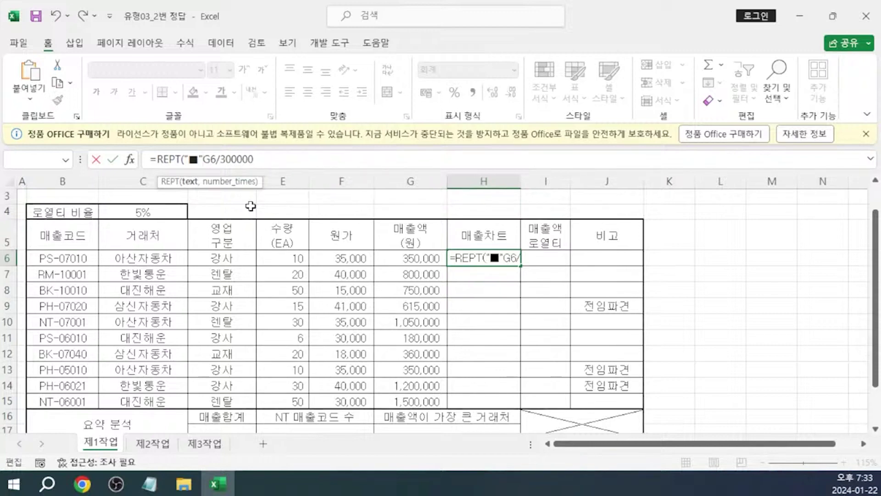
type(",")
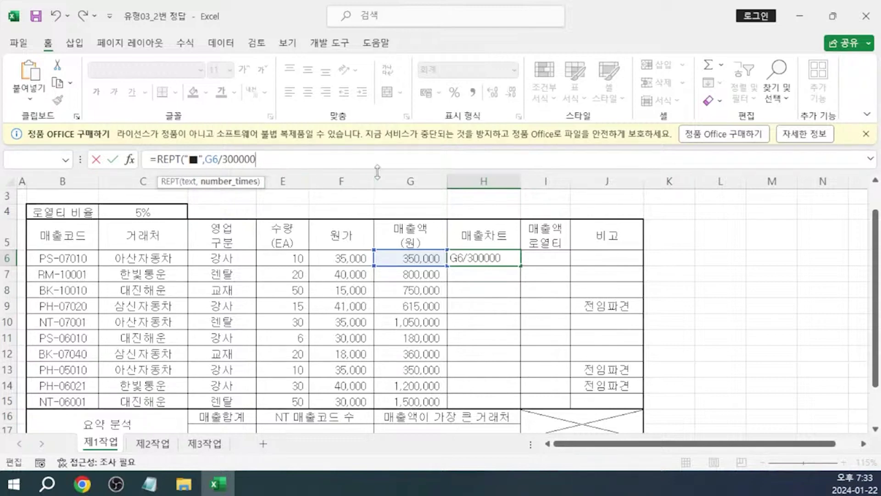
key("Return")
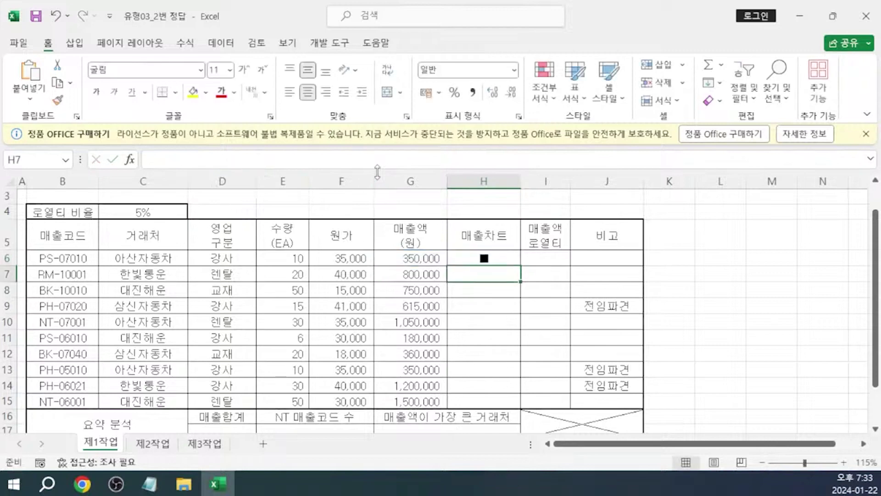
Fill the H6 REPT formula down the 매출차트 column through H15
left_click(483, 259)
left_click_drag(520, 266, 519, 403)
key("F2")
key("alt+Tab")
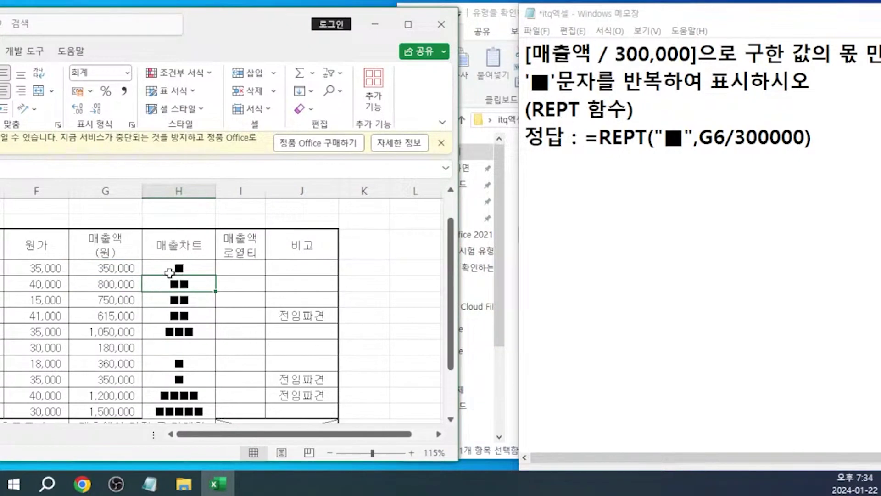
Enter =G6/300000 in cell H4, just above the 매출차트 header
left_click(177, 221)
type("=")
left_click(100, 260)
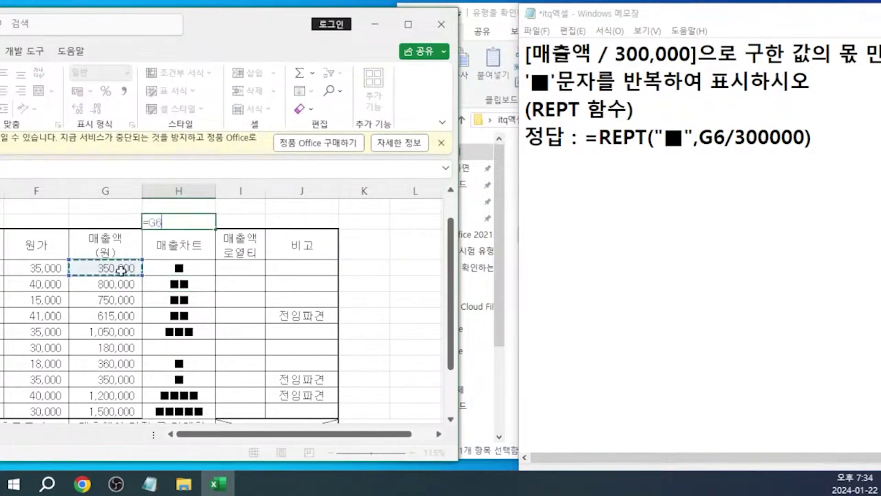
type("/300000")
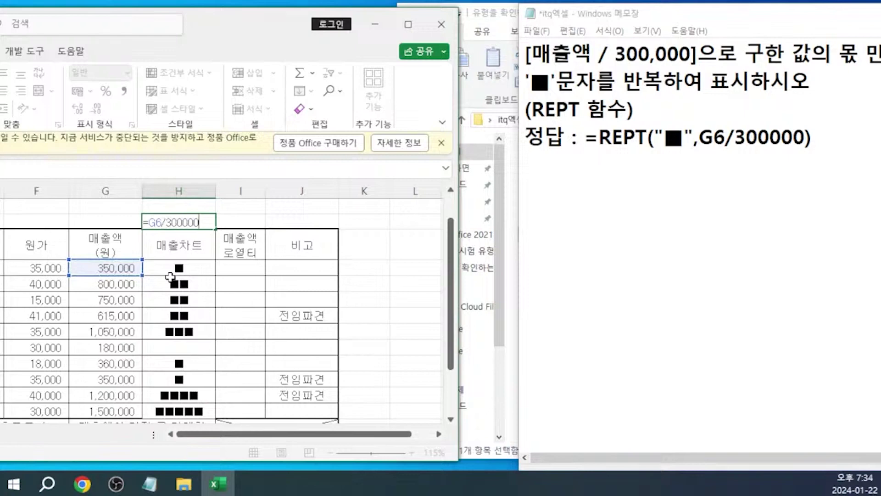
key("Return")
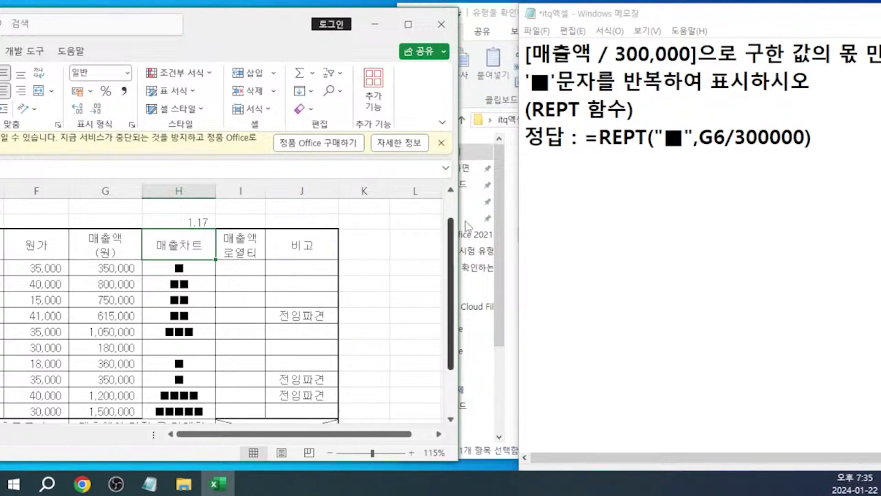
Place the Notepad window beside the worksheet and add the note INT(숫자) : 정수표현 below the REPT answer
left_click_drag(699, 10, 632, 4)
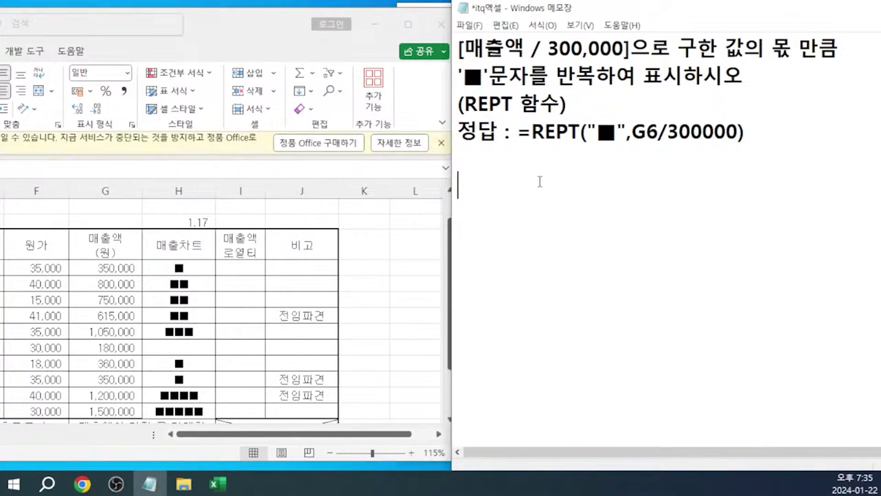
type("ㅑㅜㅅ")
key("BackSpace")
key("BackSpace")
key("BackSpace")
key("Hangul")
type("INT(")
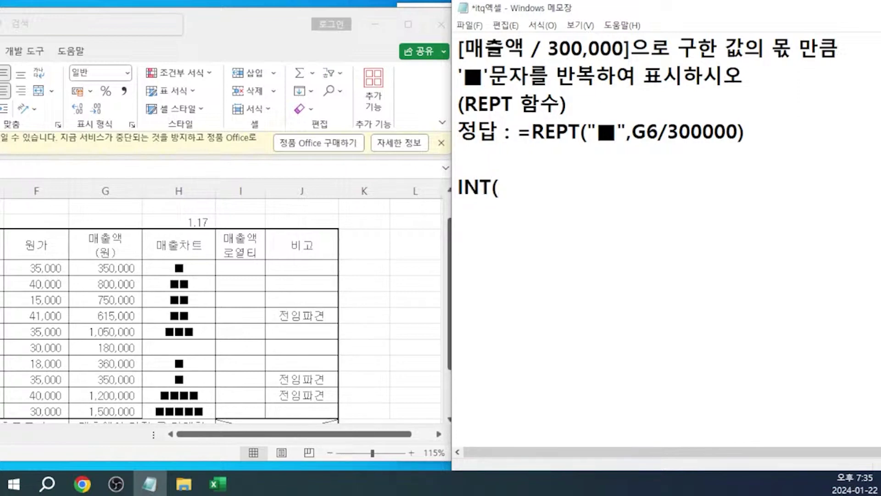
type("숫자) :")
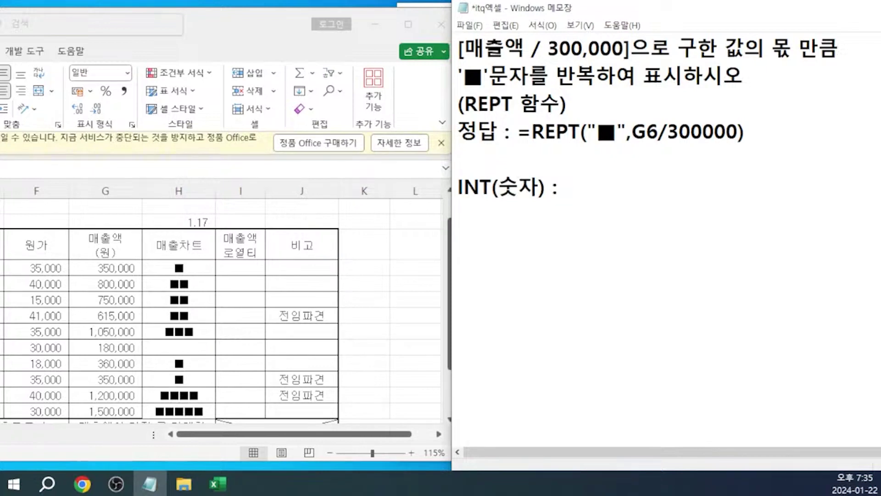
type("정수")
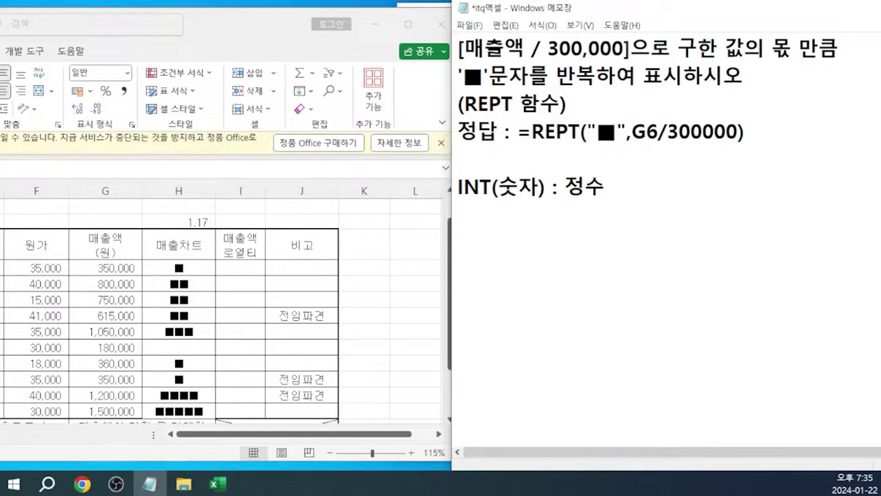
type("표현")
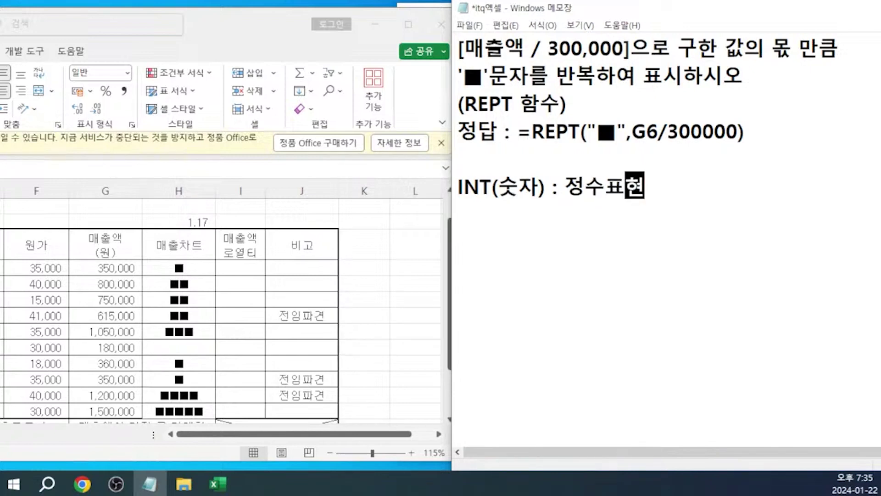
Switch to Excel and enter =INT(H4) in cell K5
key("alt+Tab")
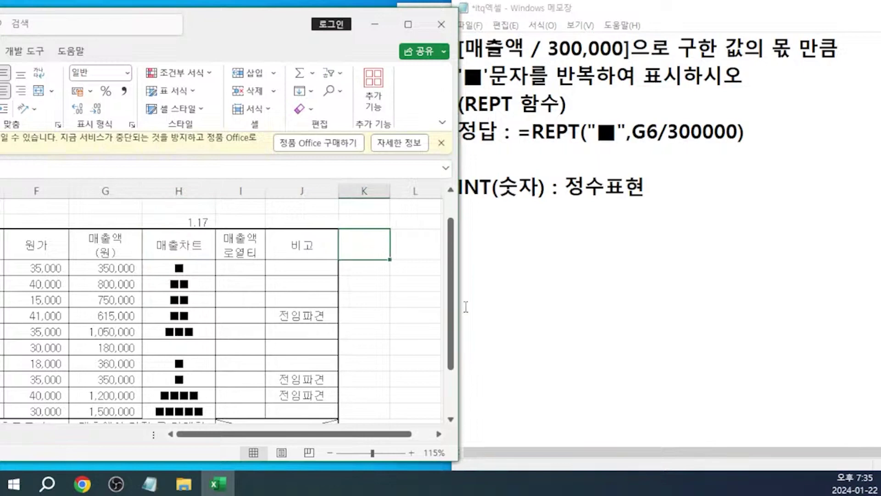
type("=ㅏ")
key("BackSpace")
key("Hangul")
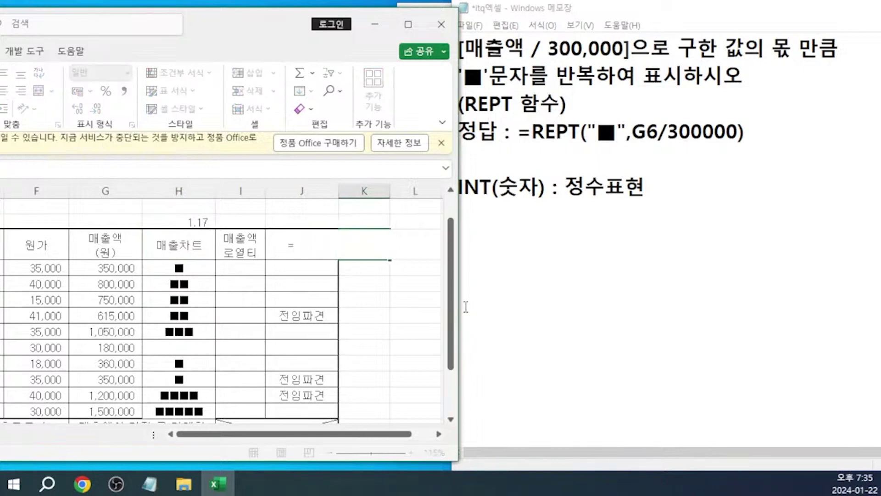
type("INT(")
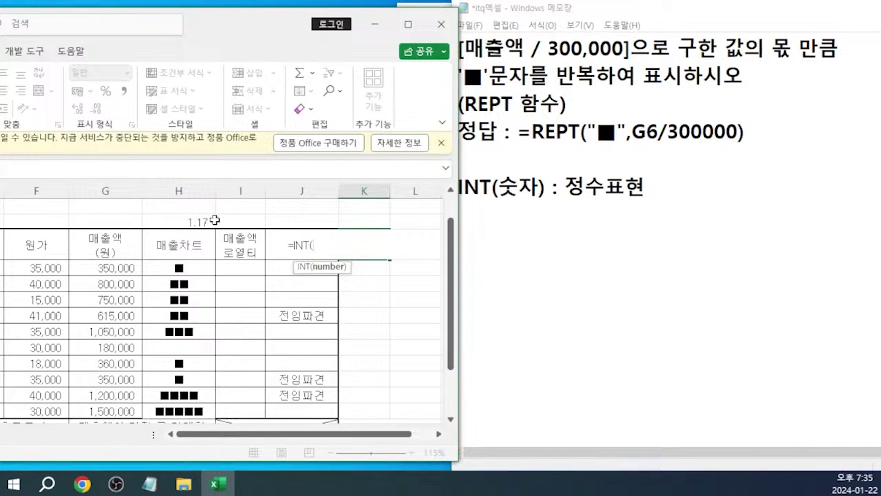
left_click(190, 220)
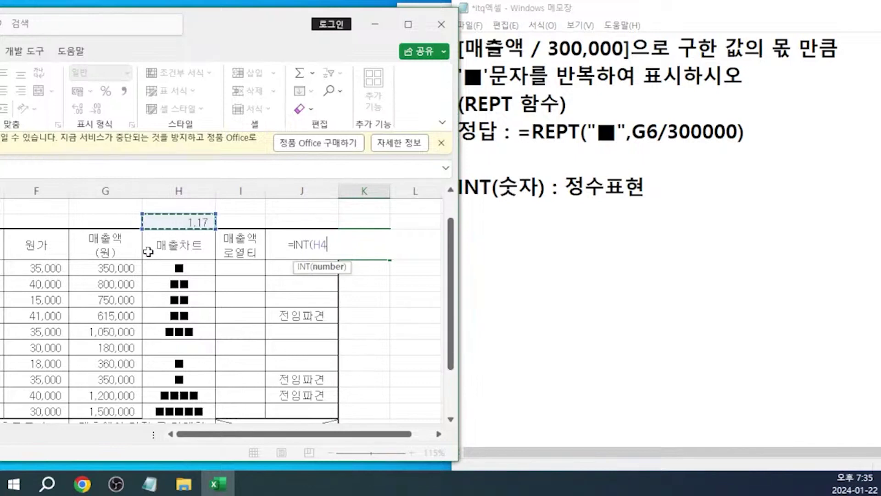
type(")")
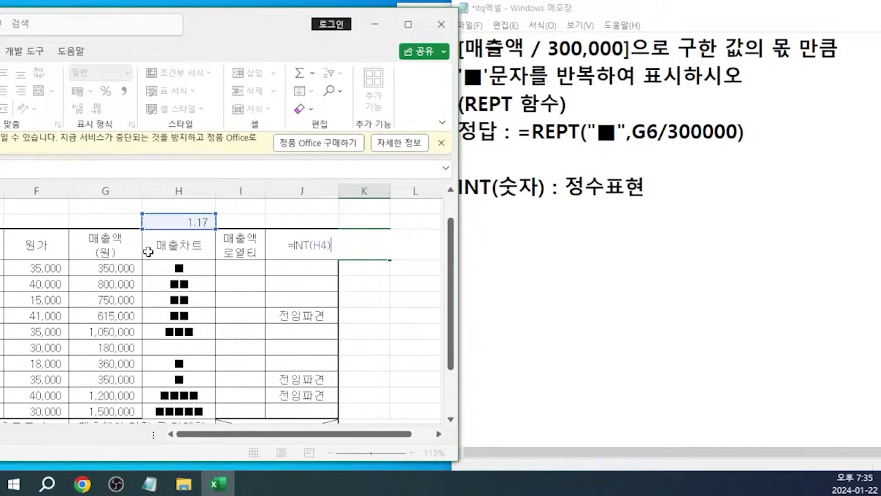
key("Return")
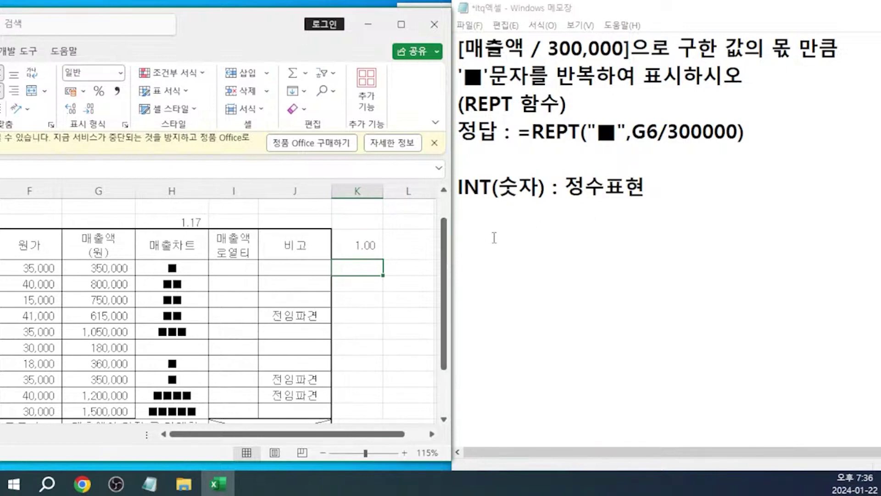
Switch to Notepad and put the label 몫을 구하는 함수 in front of the INT(숫자) note, without a colon
left_click(505, 186)
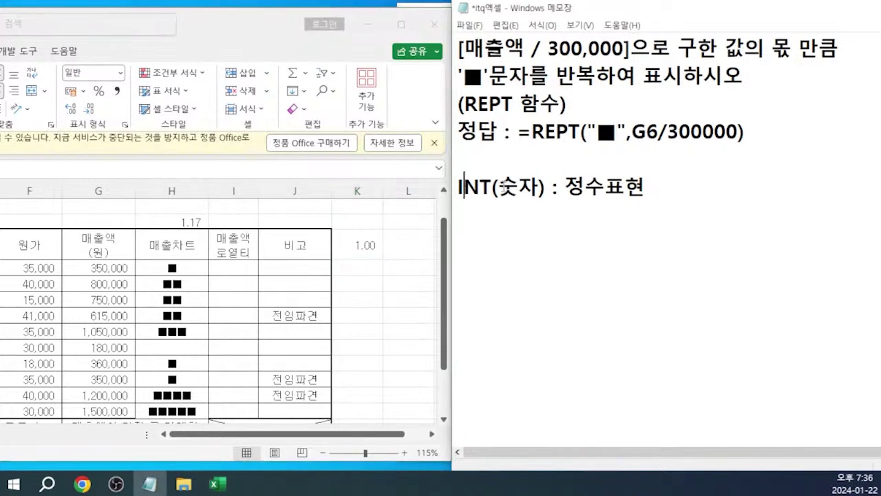
key("End")
key("Home")
type("몫")
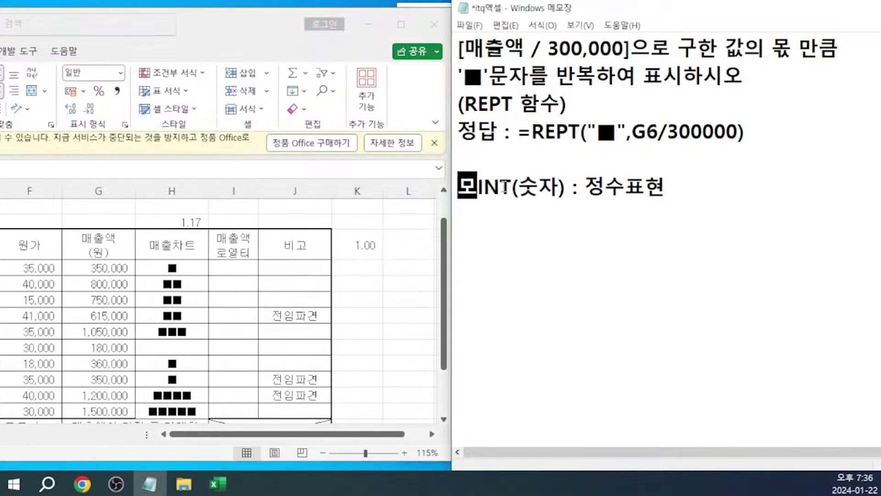
type("을 구하는 하")
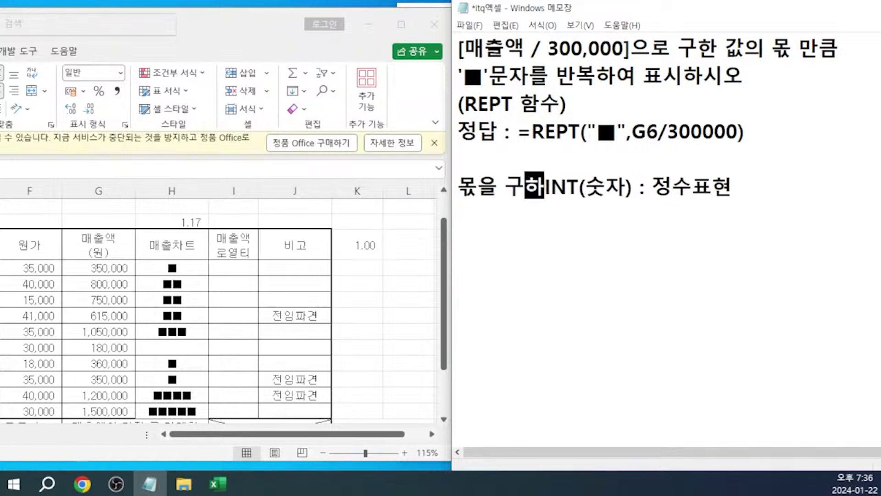
type("함수 :")
key("BackSpace")
key("BackSpace")
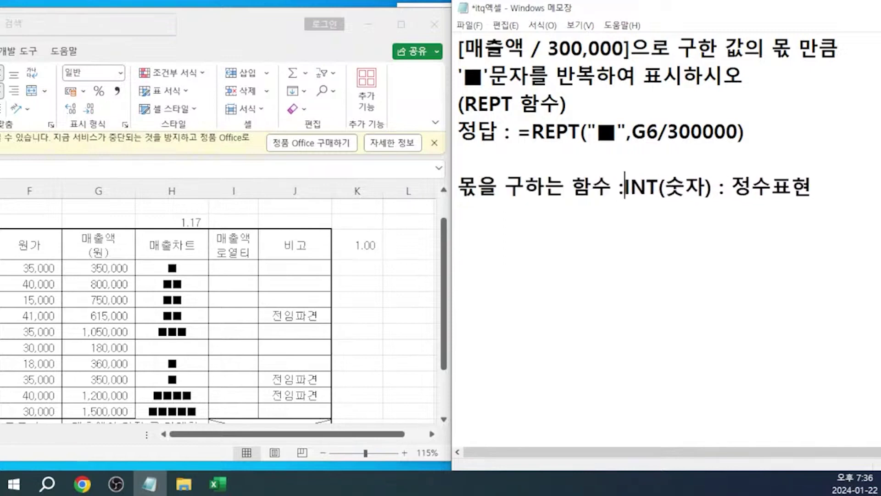
Add the line 나머지 구하는 함수 MOD directly below the INT note
key("End")
key("Return")
type("나머지 구하는 함수 ")
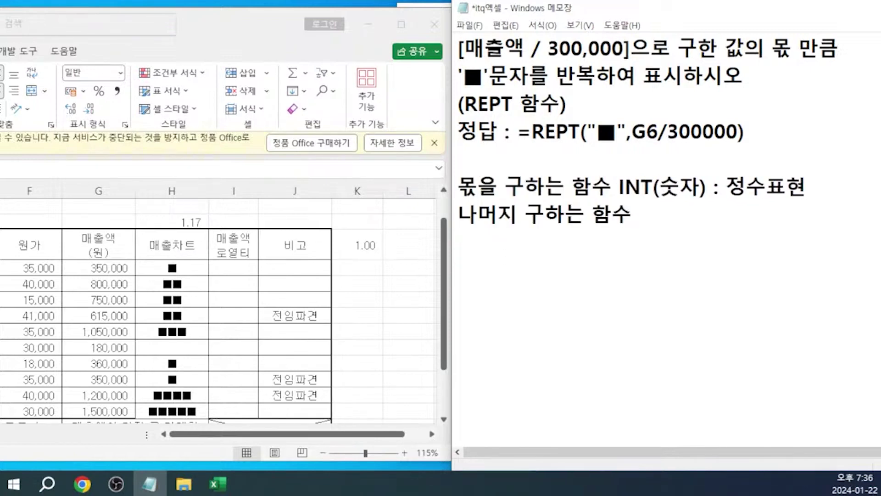
type("MOD")
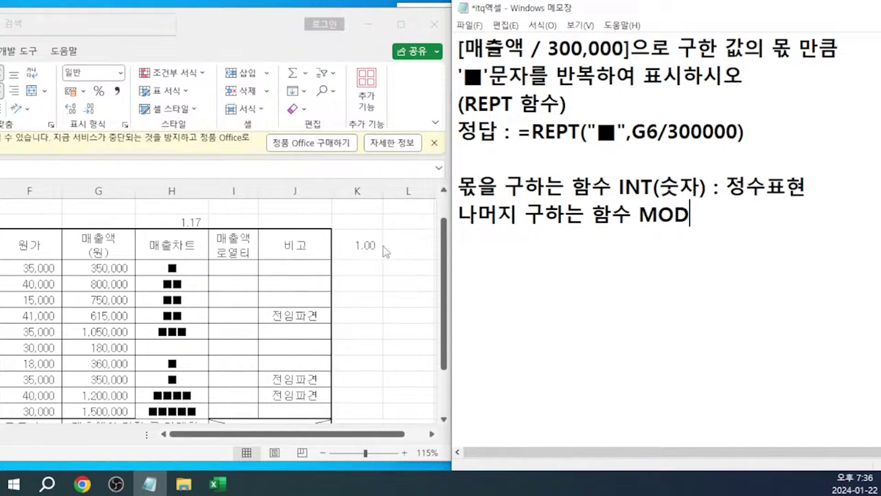
Switch to Excel and enter =MOD(5,3) in cell L5
left_click(400, 244)
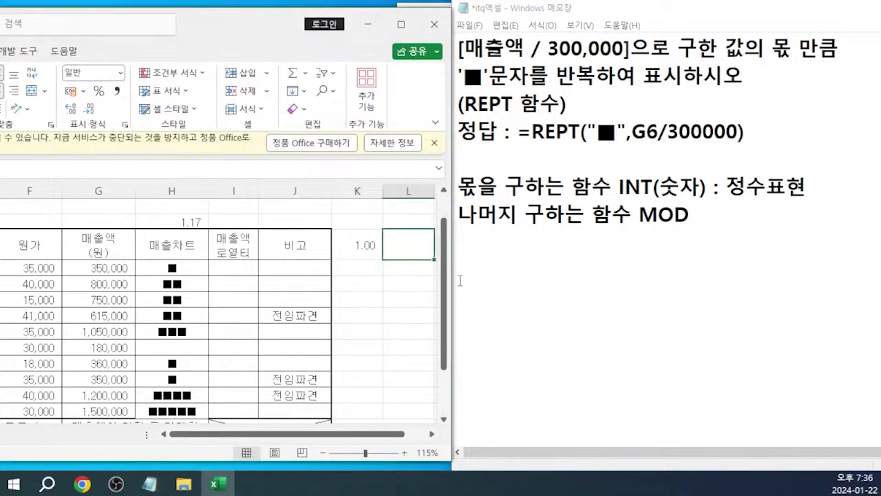
type("=MOD")
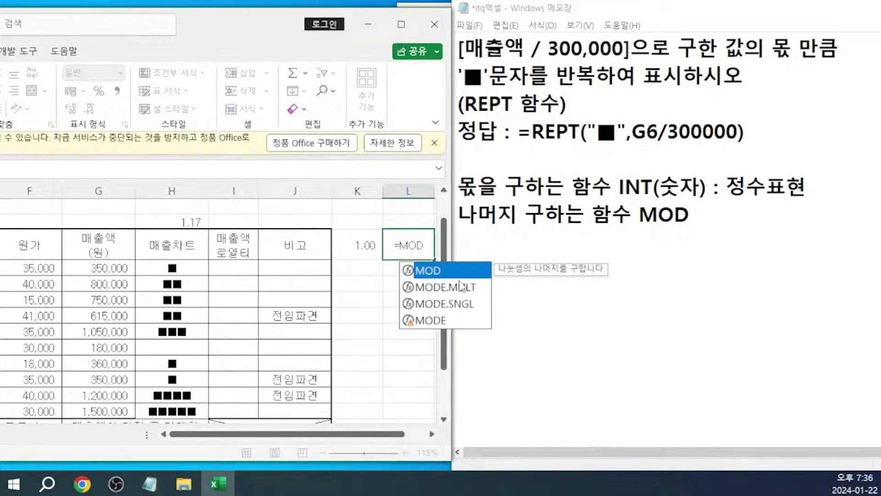
type("(")
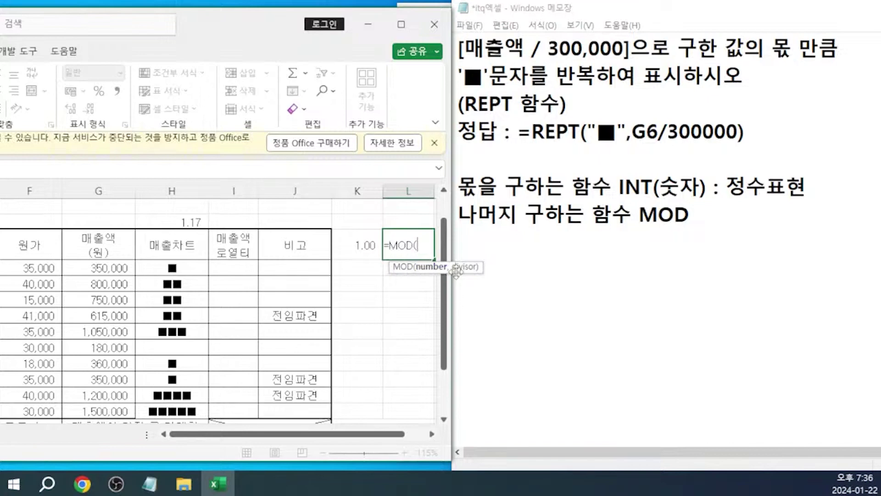
type("5,")
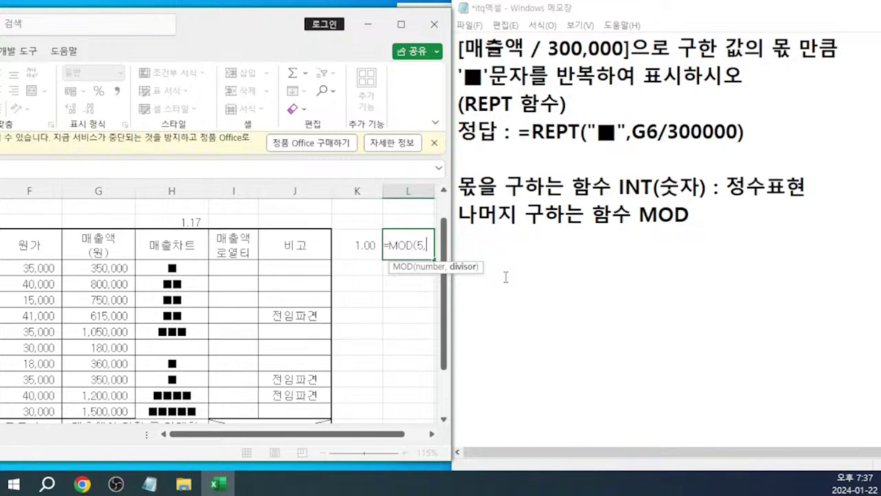
type("3)")
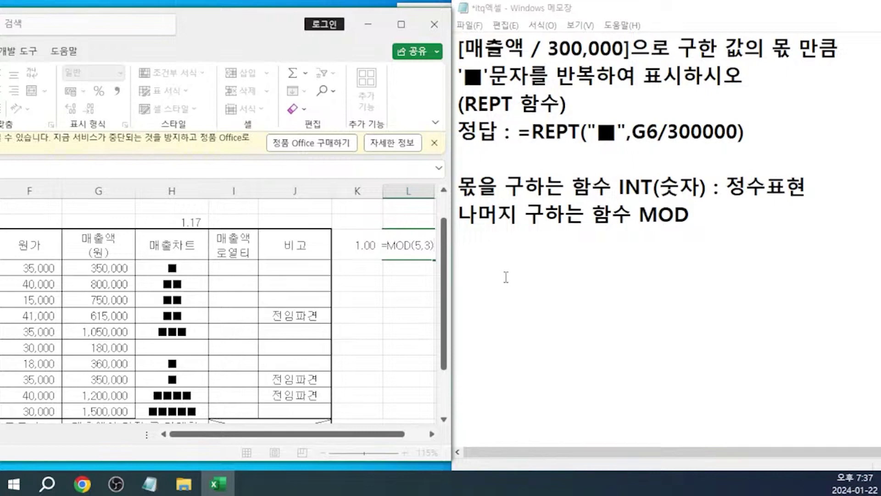
key("Return")
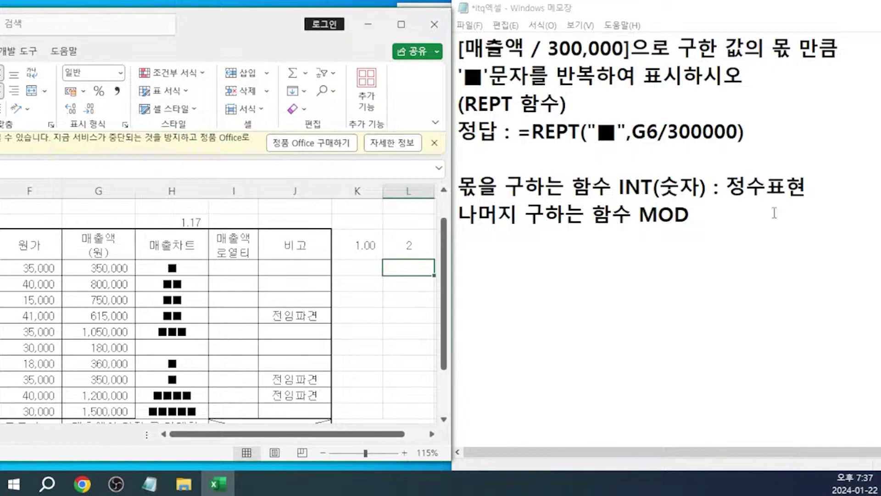
Switch to Notepad and complete the MOD note with its arguments so it reads MOD(숫자, 무엇으로 나눌지)
left_click(724, 215)
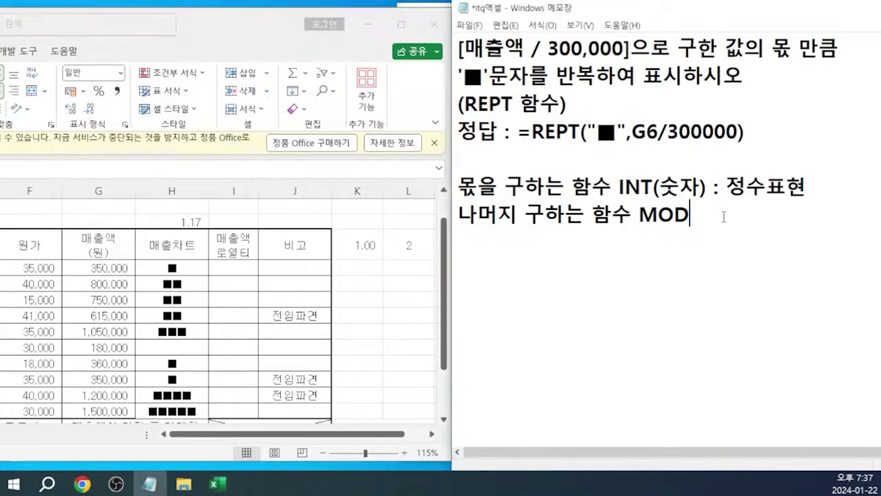
type("(TNT")
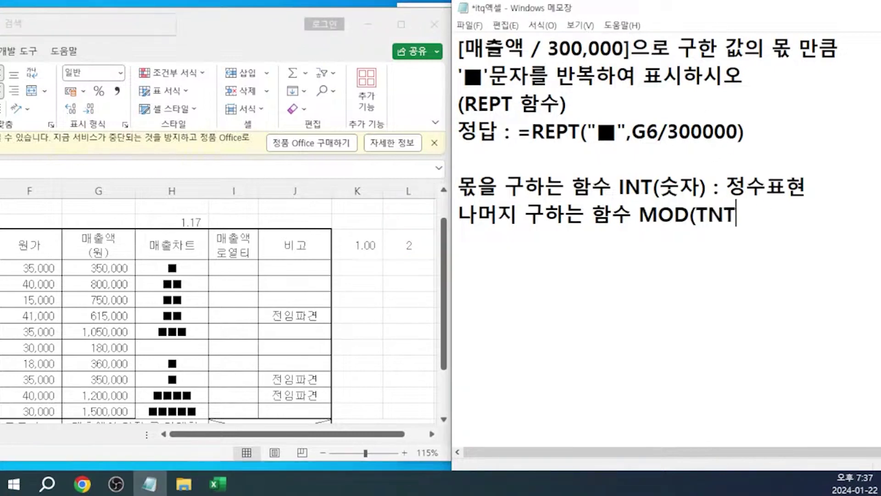
key("BackSpace")
key("BackSpace")
key("BackSpace")
key("Caps_Lock")
type("숫자")
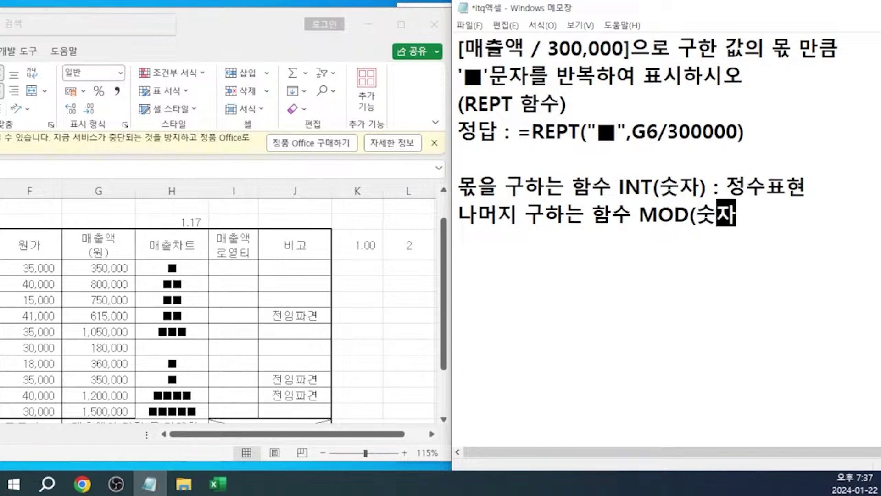
type(", 무엇")
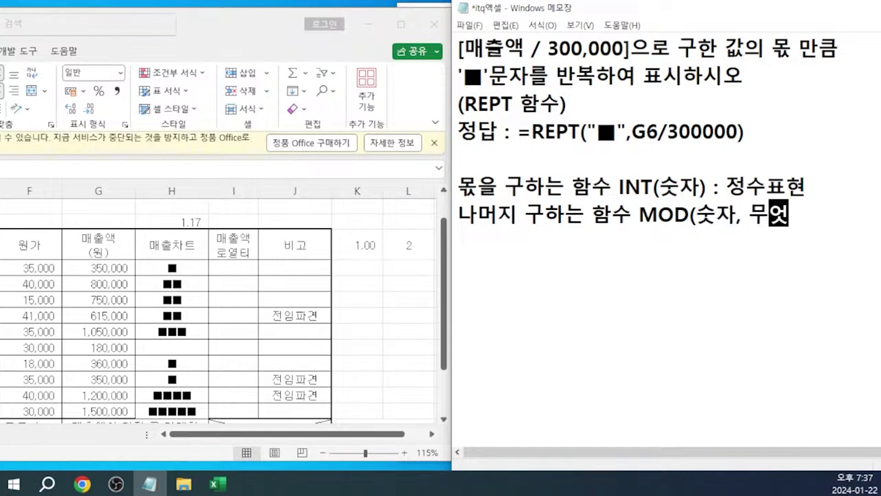
type("으로 나눌지)")
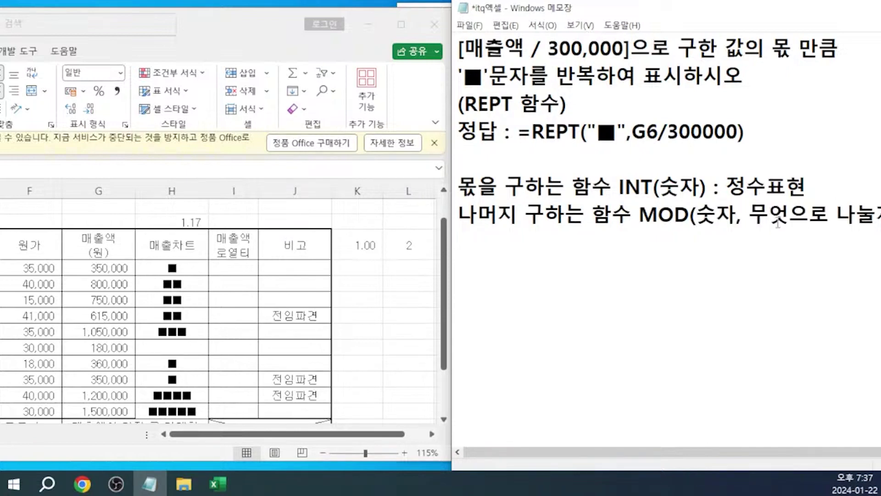
left_click_drag(755, 15, 616, 28)
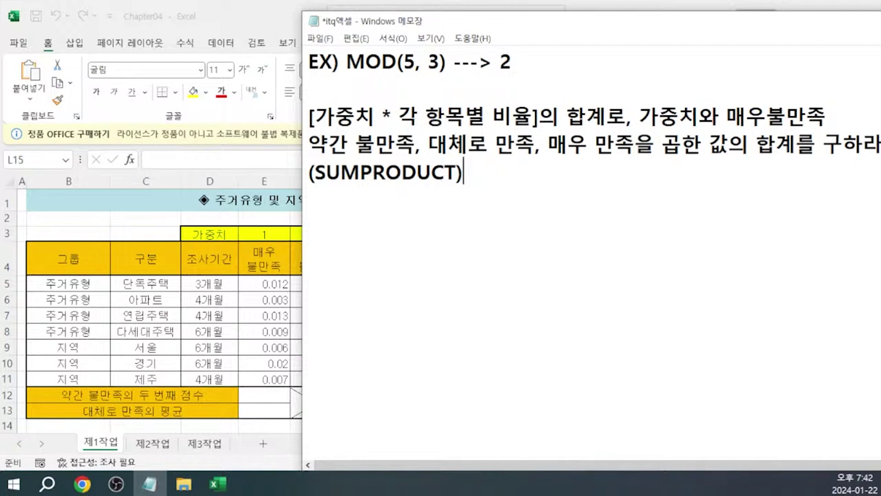
Leave a blank line below the (SUMPRODUCT) note, switch to Excel and enter =SUMPRODUCT(E3:H3,E5:H5) in cell I5
key("Return")
key("Return")
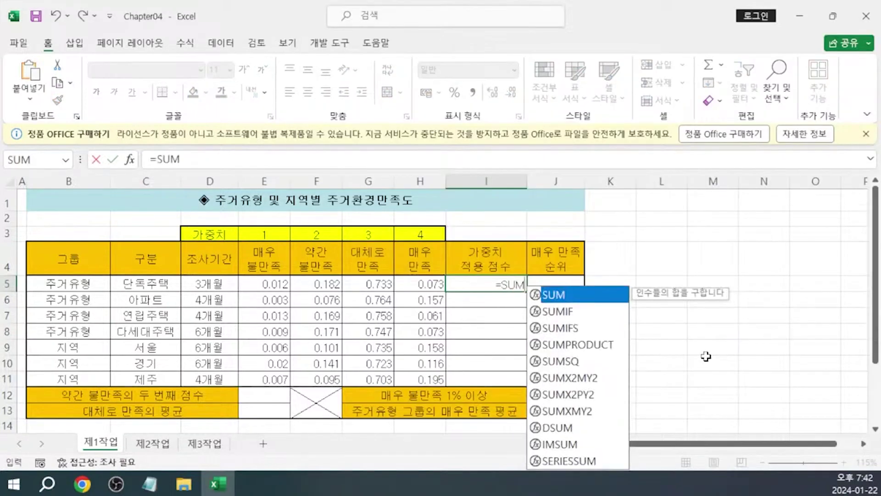
type("P")
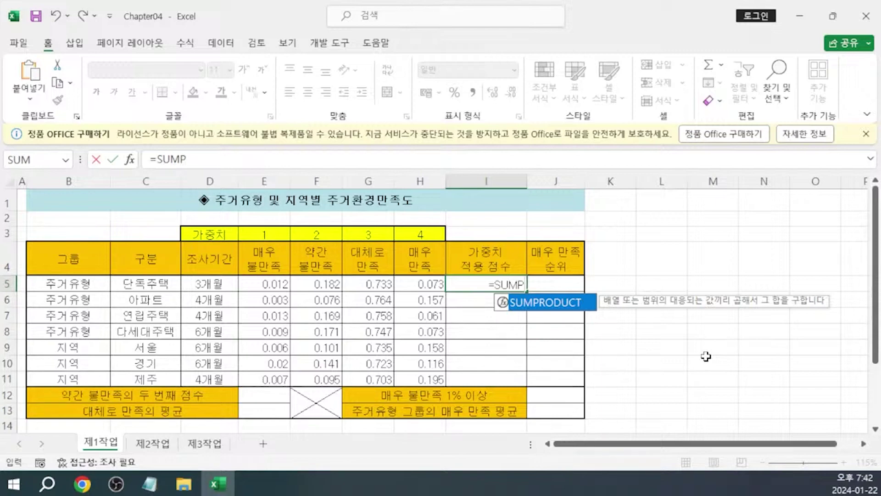
key("Tab")
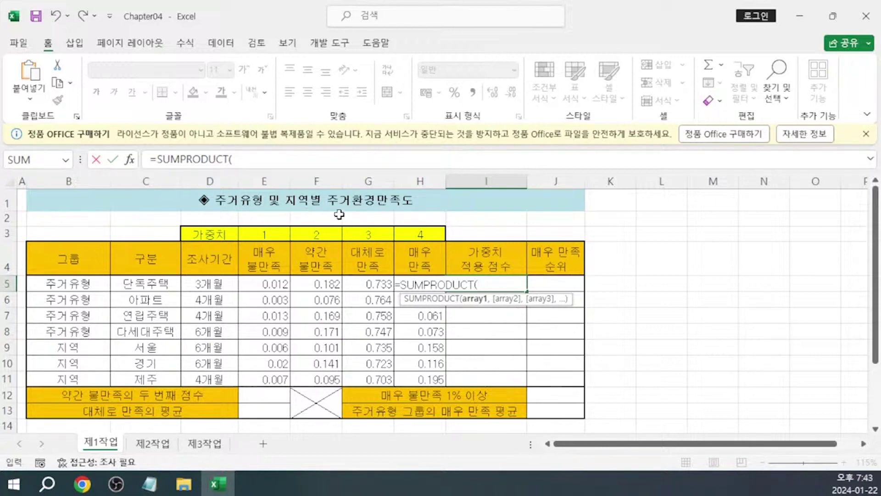
left_click_drag(260, 235, 408, 233)
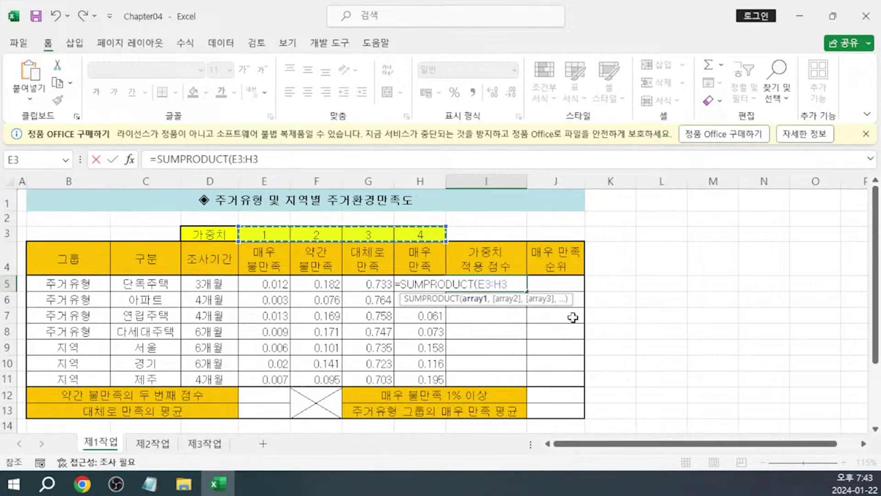
type(",")
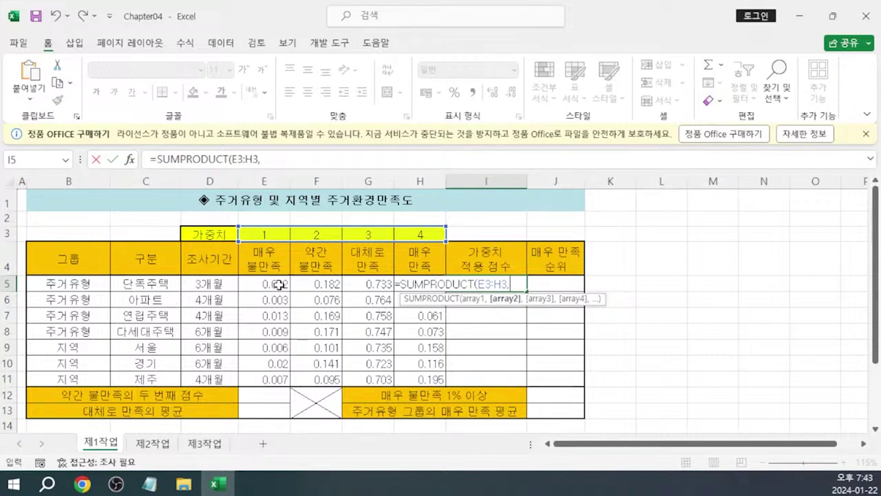
left_click_drag(263, 284, 418, 280)
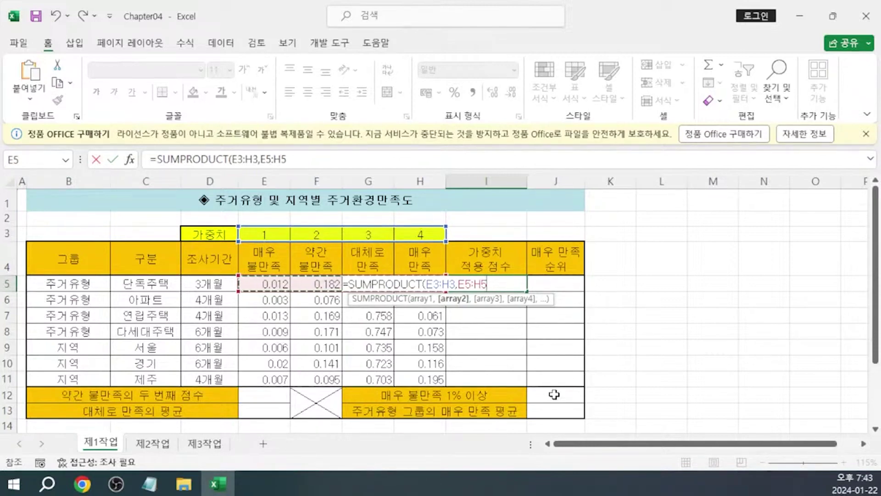
type(")")
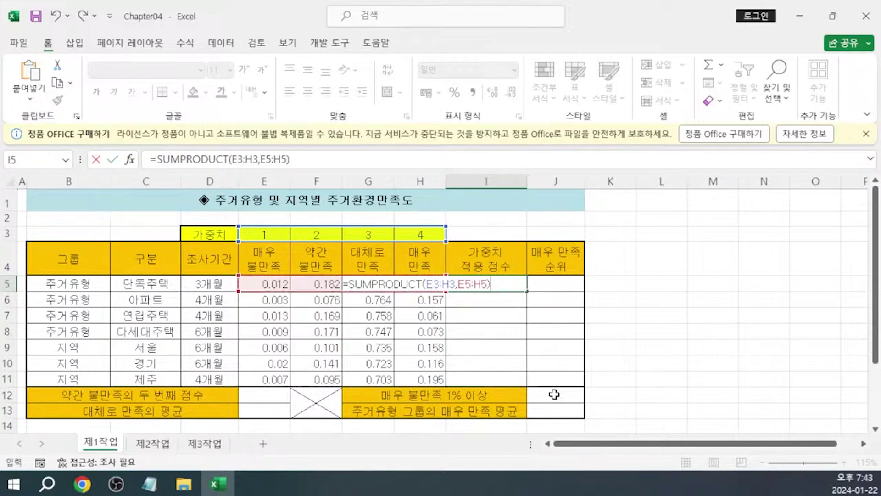
key("Return")
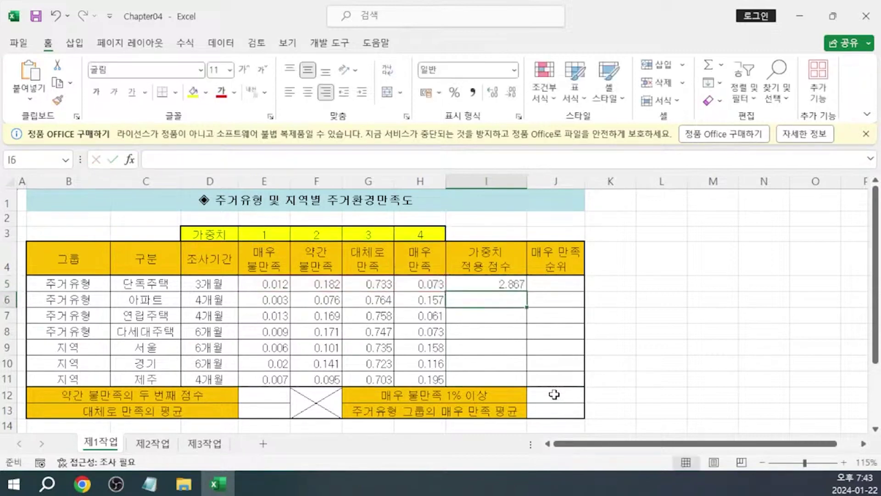
Switch to Notepad and write the syntax note SUMPRODUCT(배열, 배열) below the task text, separated by a blank line
key("alt+Tab")
key("BackSpace")
key("BackSpace")
key("BackSpace")
key("BackSpace")
type("SUMPRODUCT")
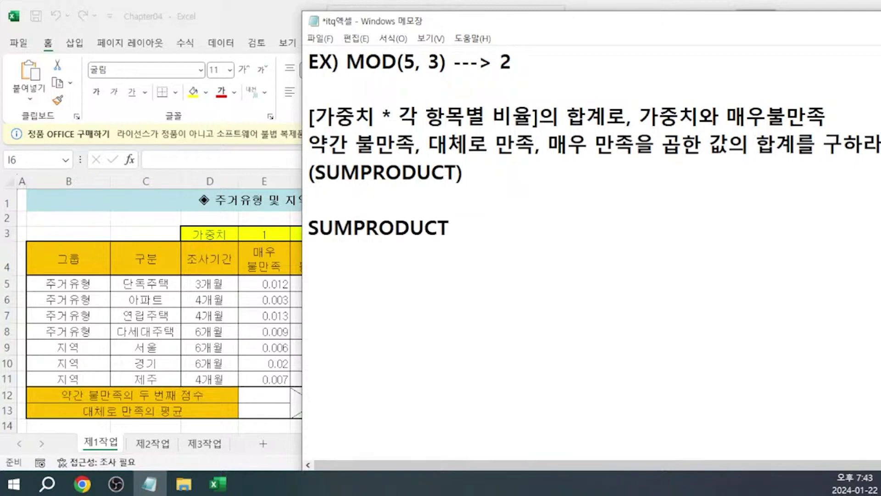
type("(배열")
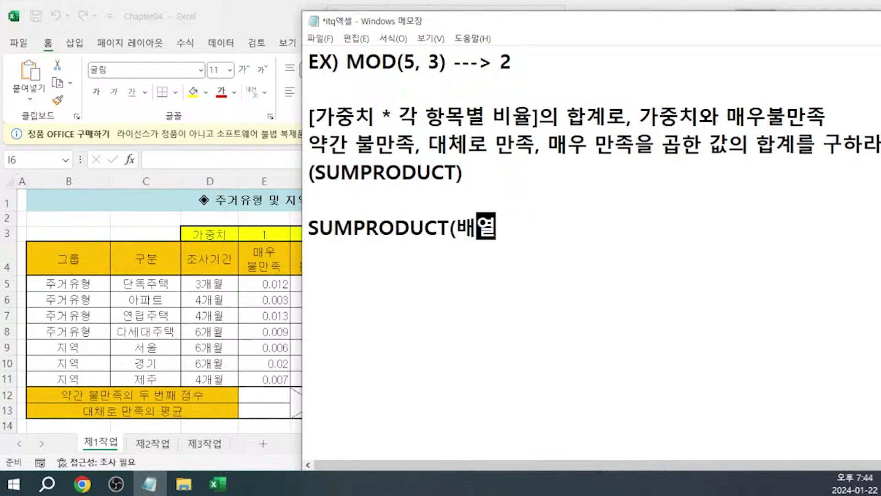
type(", 배열)")
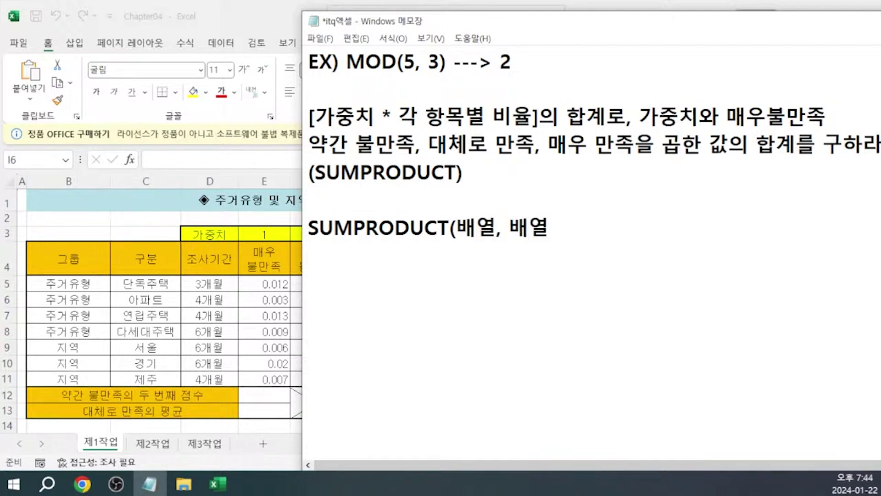
Reword both SUMPRODUCT arguments as 드레그 and add the line --> 그레그 한것끼리 곱하고 , 그것끼리 더함 below the note
type("한것끼리 ")
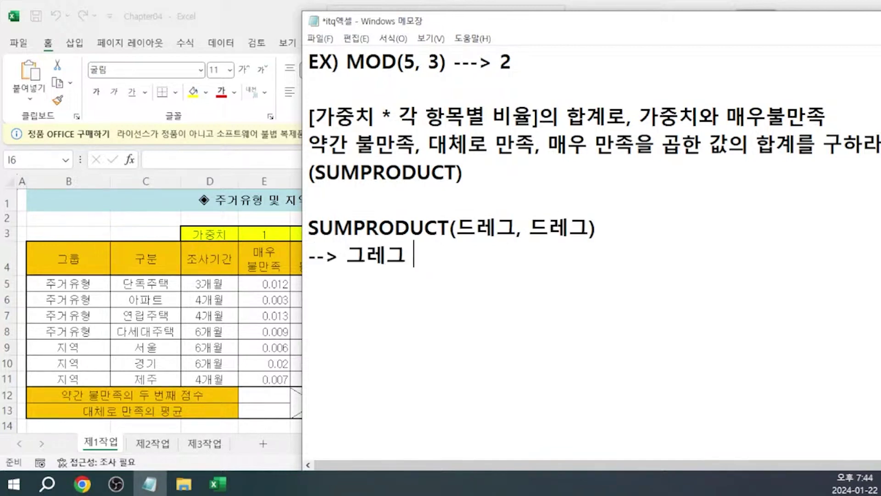
type("곱하고 ")
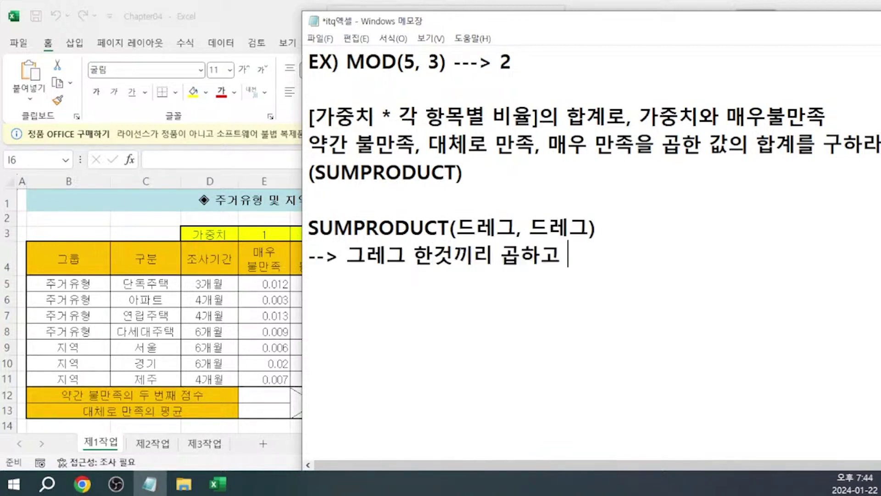
type(", 그것")
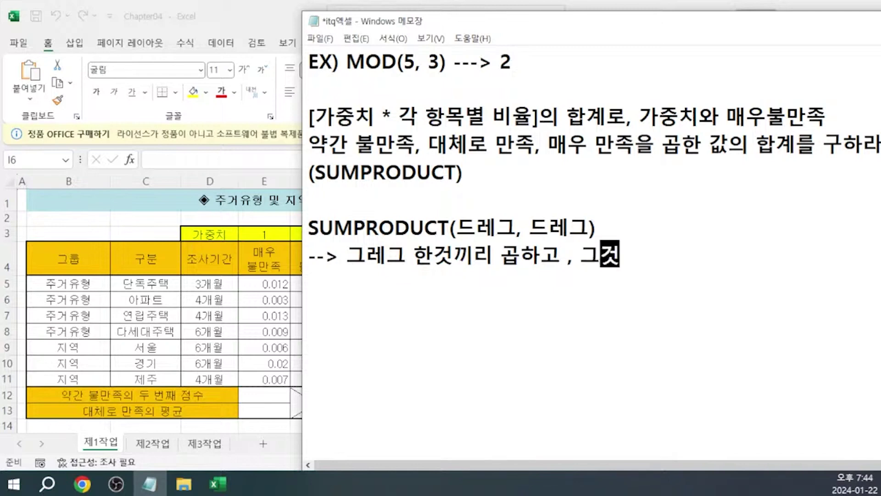
type("끼리 덩함")
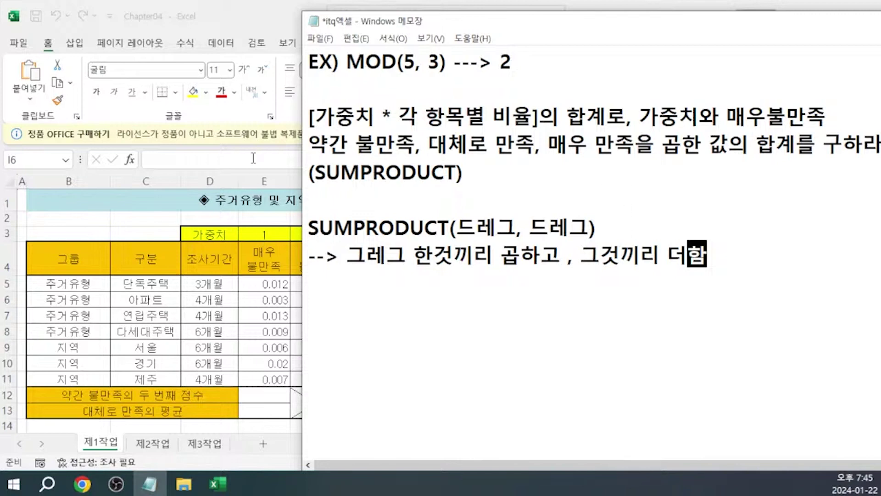
Switch to Excel, fill the SUMPRODUCT formula from I5 down to I11 and check the copied formula in I6
key("alt+Tab")
left_click(495, 283)
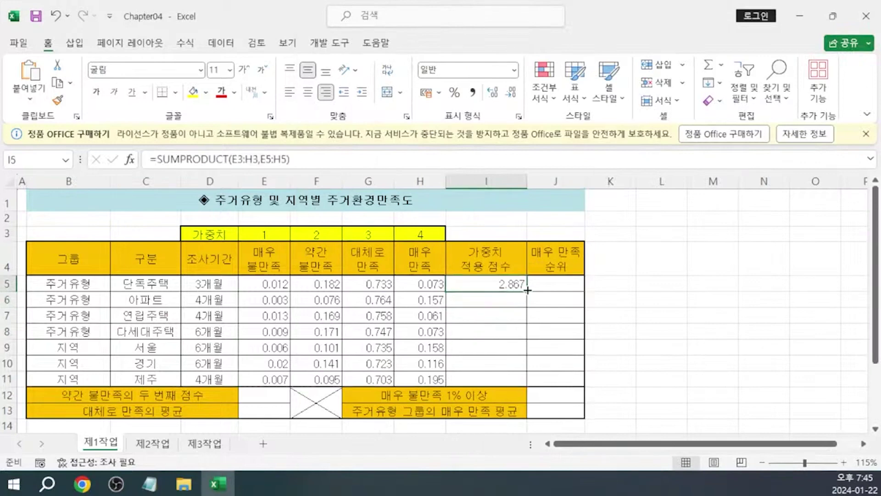
left_click_drag(528, 290, 520, 380)
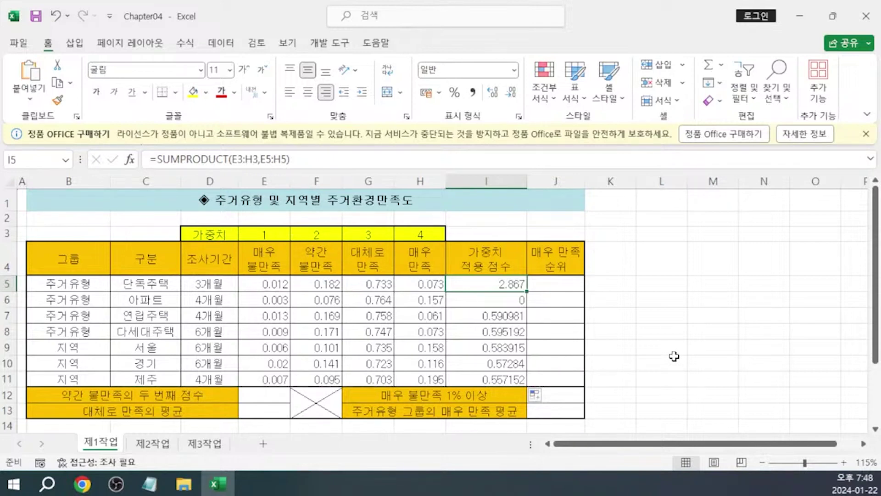
key("Down")
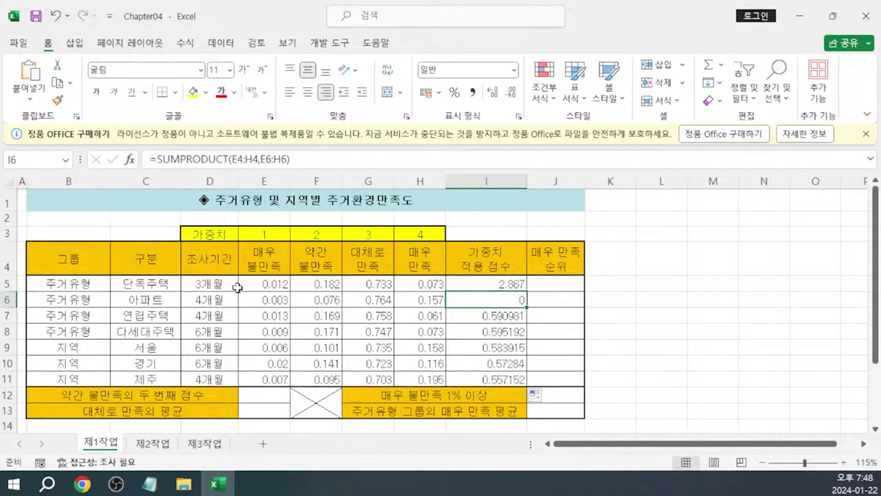
Make the weight range in I5's SUMPRODUCT formula absolute as $E$3:$H$3 and fill the formula down to I11
left_click(477, 285)
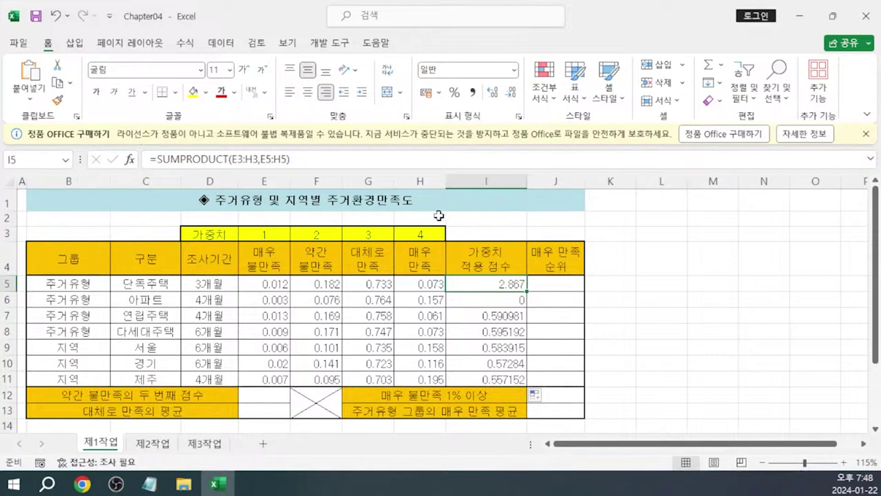
left_click(233, 163)
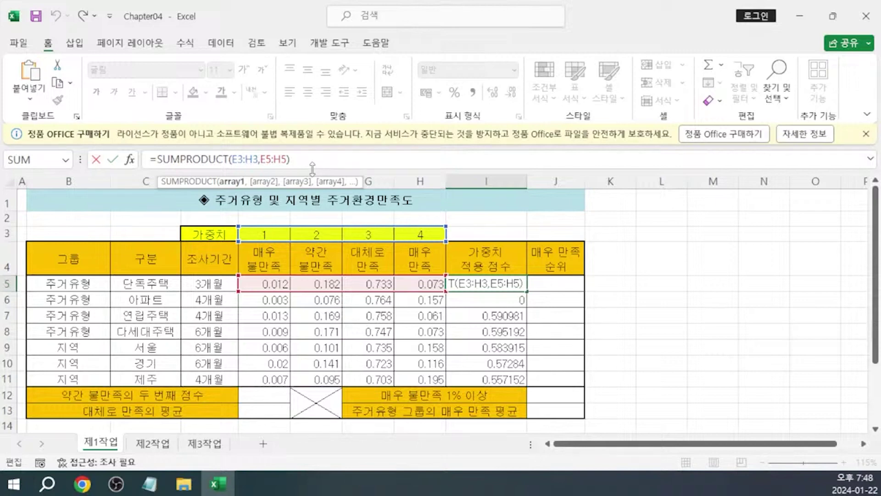
double_click(238, 160)
key("F4")
double_click(272, 159)
key("F4")
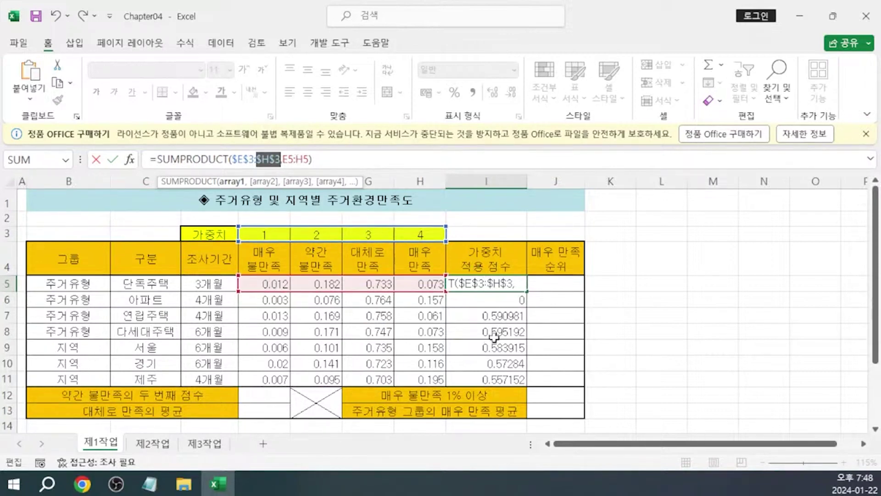
key("Return")
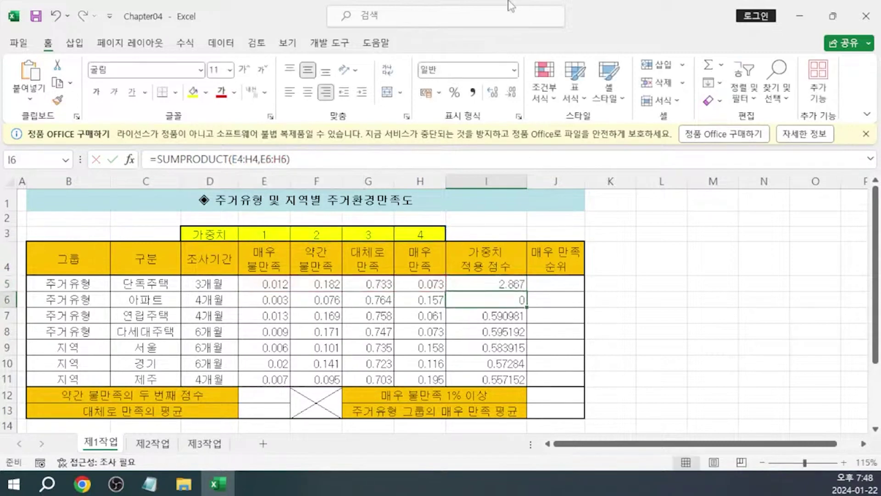
left_click(516, 285)
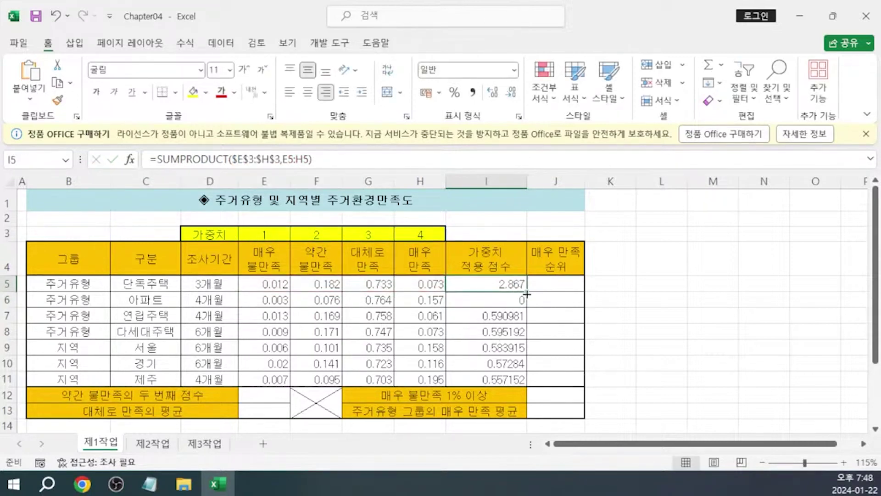
left_click_drag(526, 291, 526, 385)
Copy I5's formula into Notepad as the line 정답 : =SUMPRODUCT($E$3:$H$3,E5:H5) directly below (SUMPRODUCT)
key("F2")
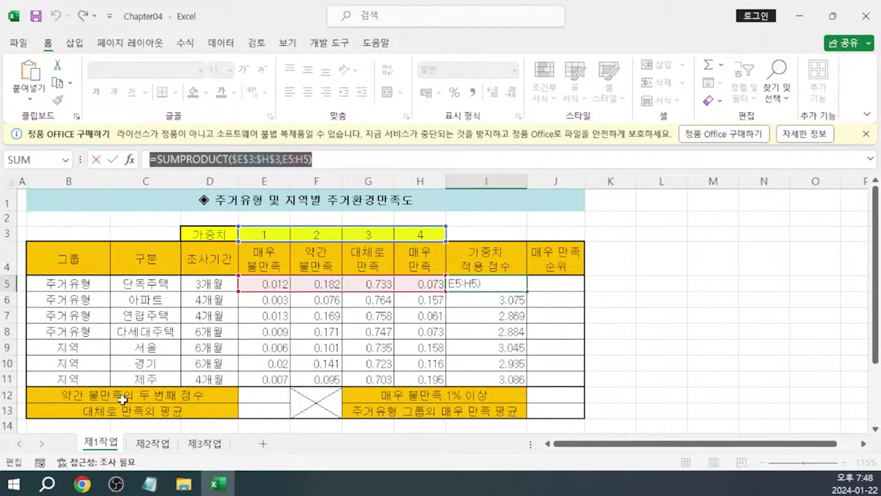
left_click(149, 484)
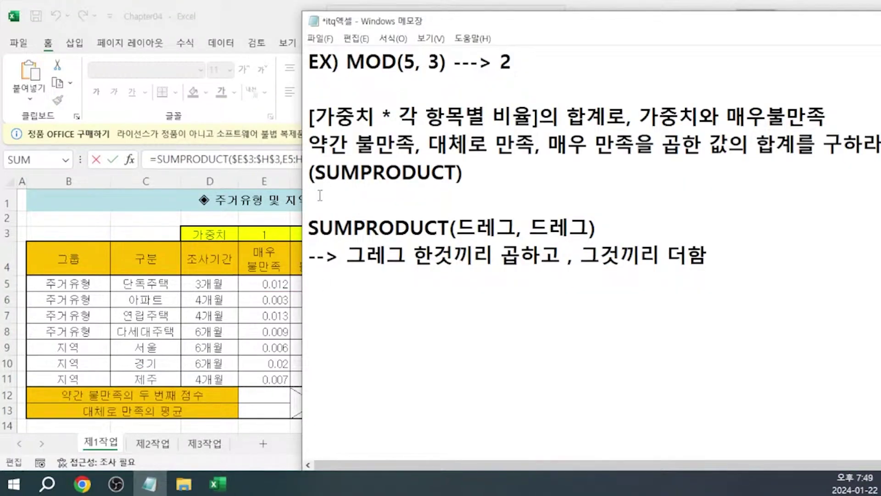
left_click(442, 211)
type("정답 :")
type("=SUMPRODUCT($E$3:$H$3,E5:H5)")
key("Return")
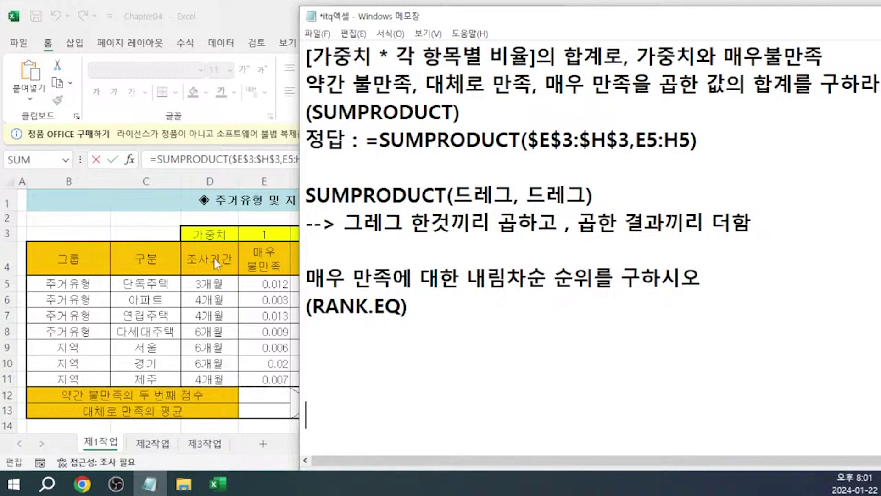
Switch to Excel and leave the open edit of cell I5, keeping its SUMPRODUCT formula
left_click(159, 227)
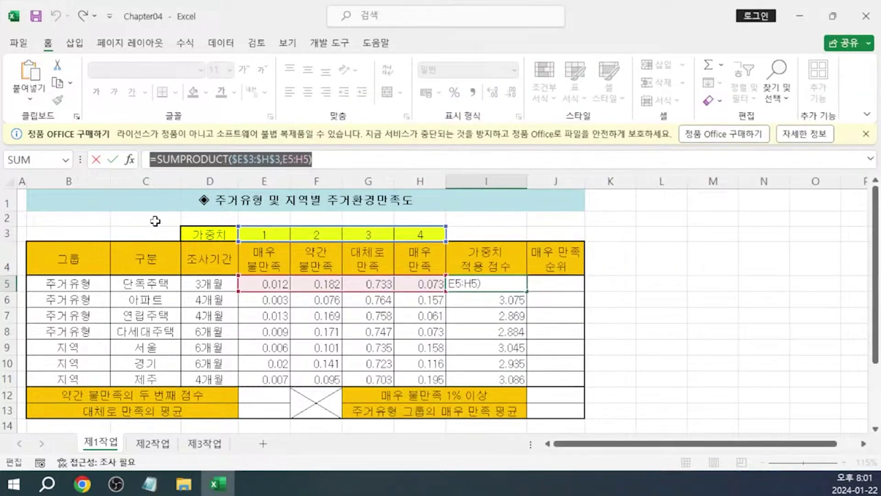
left_click(690, 261)
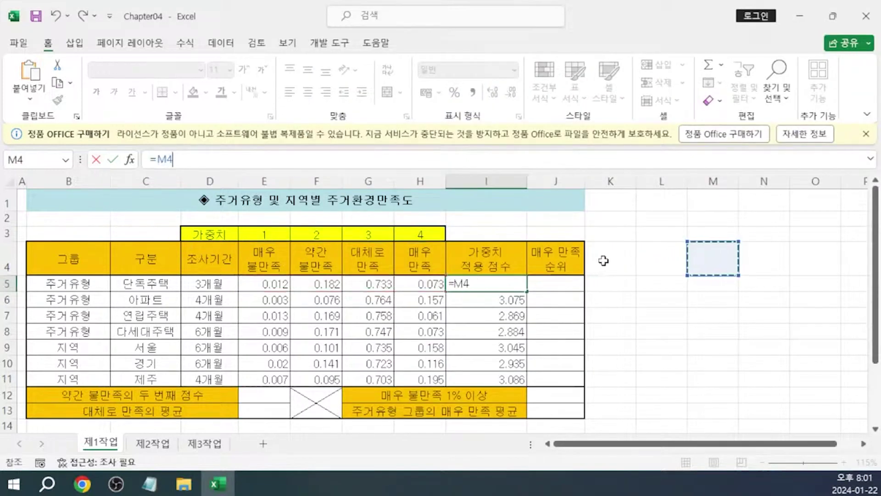
key("Escape")
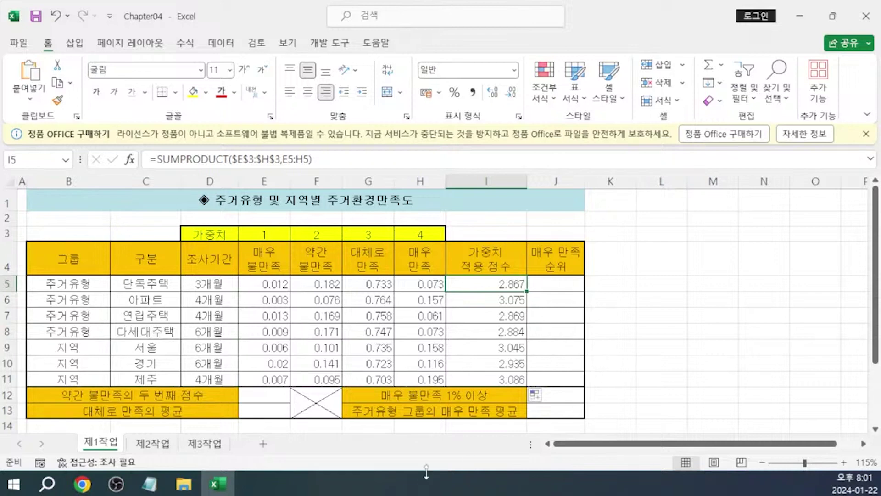
Switch to Notepad and begin the syntax note RANK.EQ(숫자클릭 under the (RANK.EQ) question, with a blank line between
left_click(147, 486)
left_click(346, 342)
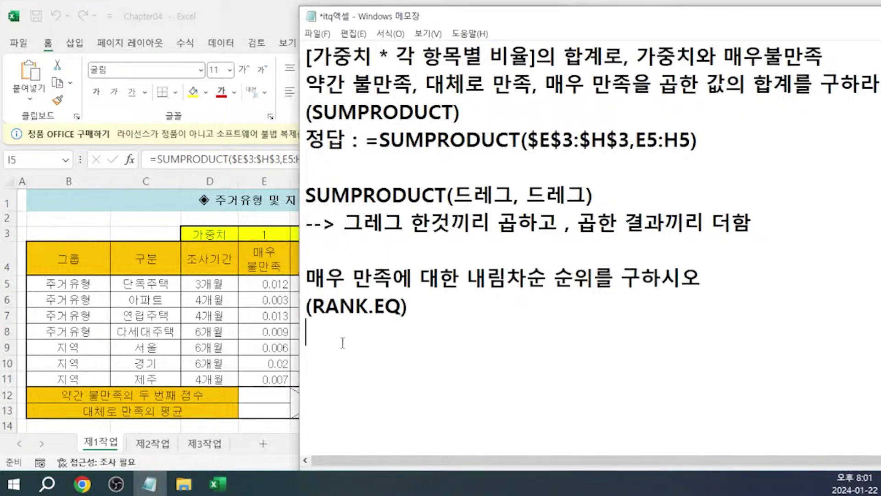
type("RANK.")
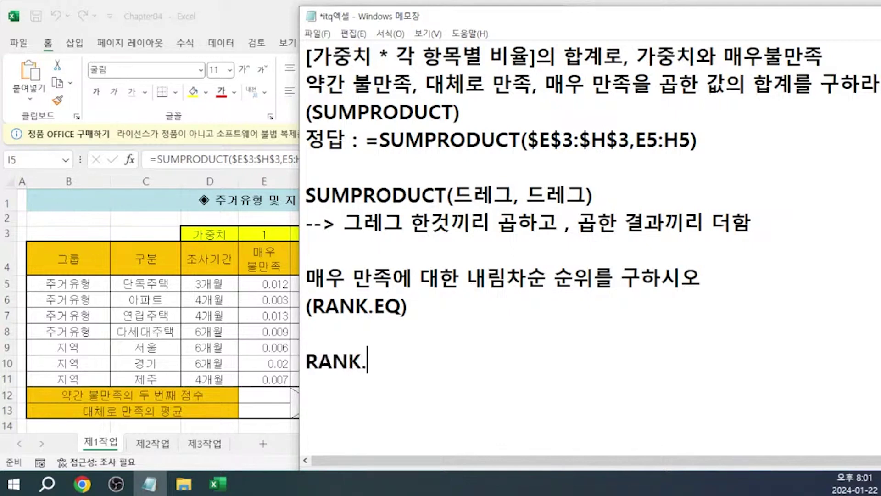
type("EQ(")
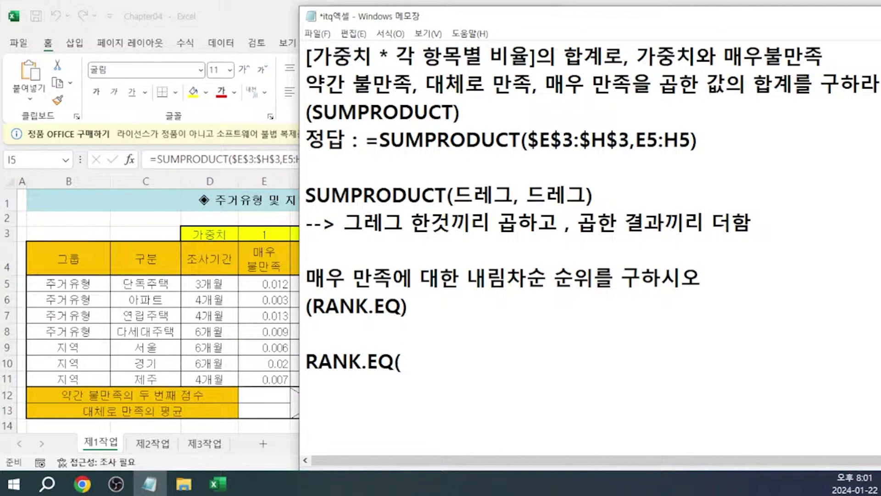
type("숫자클ㄹ")
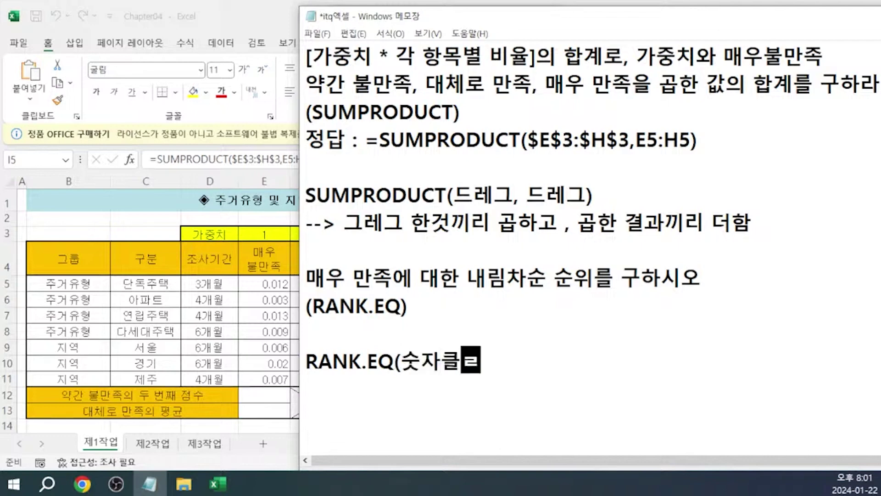
type("ㅣㄱ")
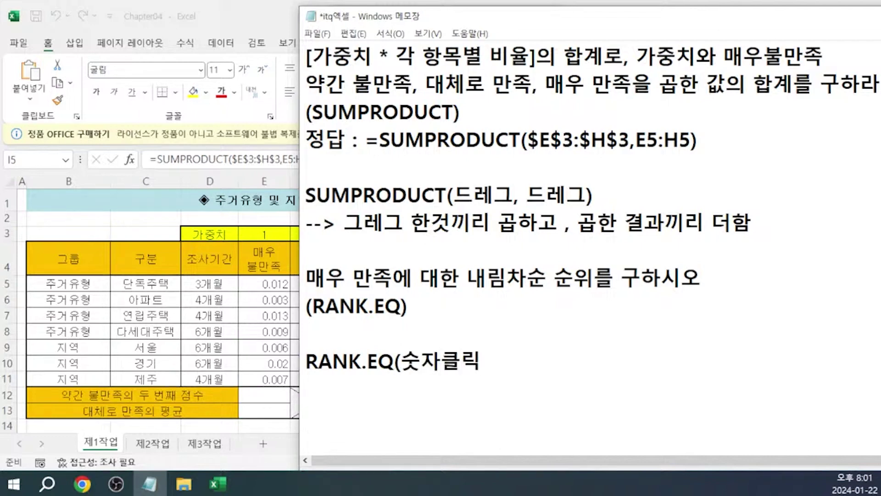
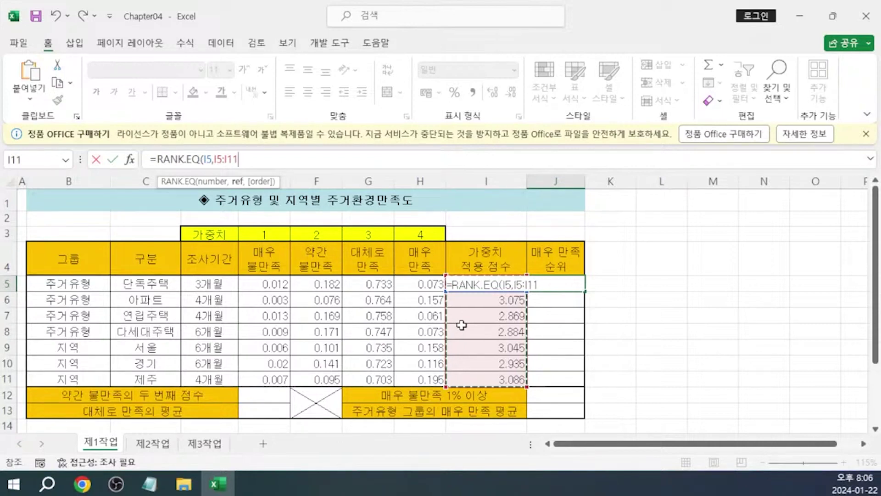
Complete J5's formula as =RANK.EQ(I5,I5:I11,0) and fill it down to J11
type(",")
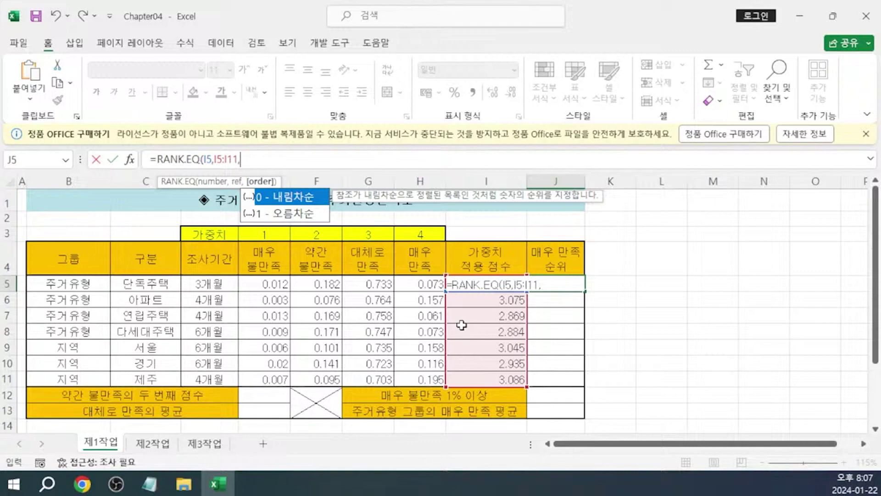
type("0")
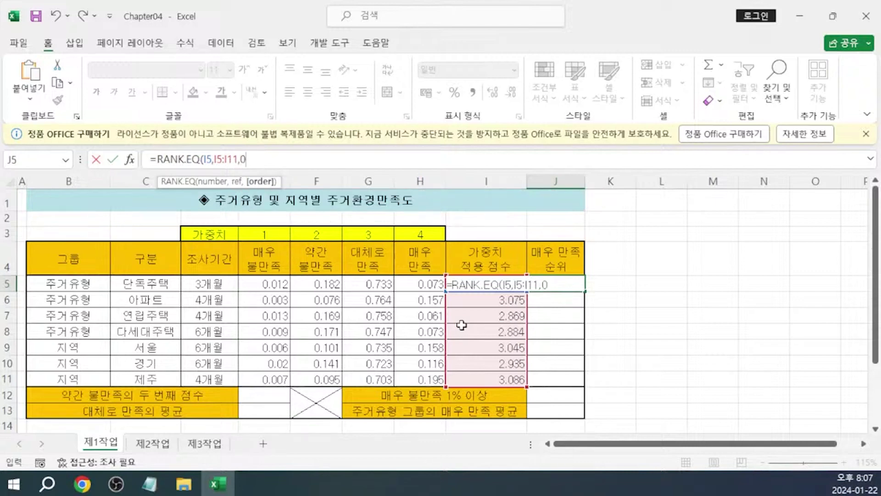
type(")")
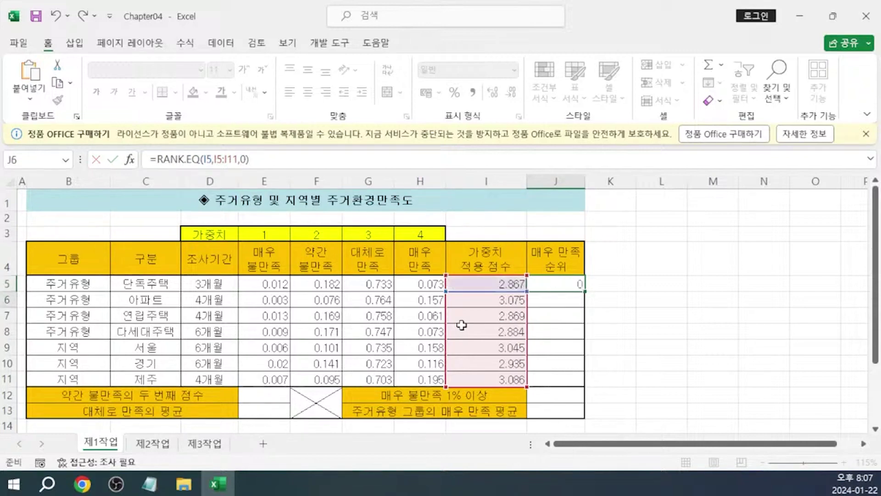
key("Return")
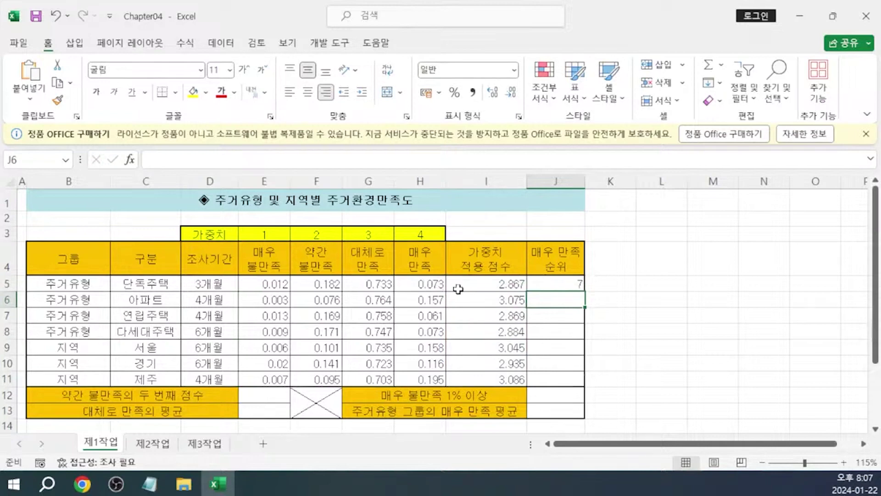
left_click(560, 283)
left_click_drag(584, 291, 572, 382)
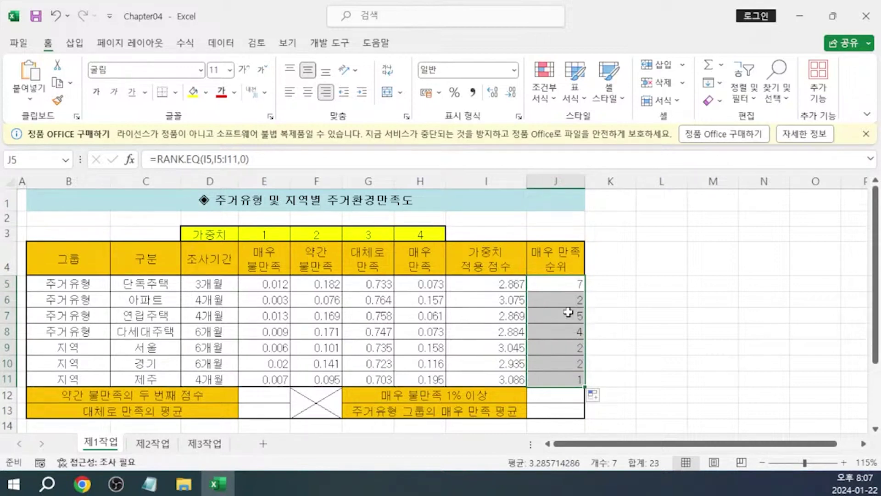
Make the ranking range in J5's RANK.EQ formula absolute as $I$5:$I$11 and fill the formula down to J11
left_click(572, 284)
left_click(214, 159)
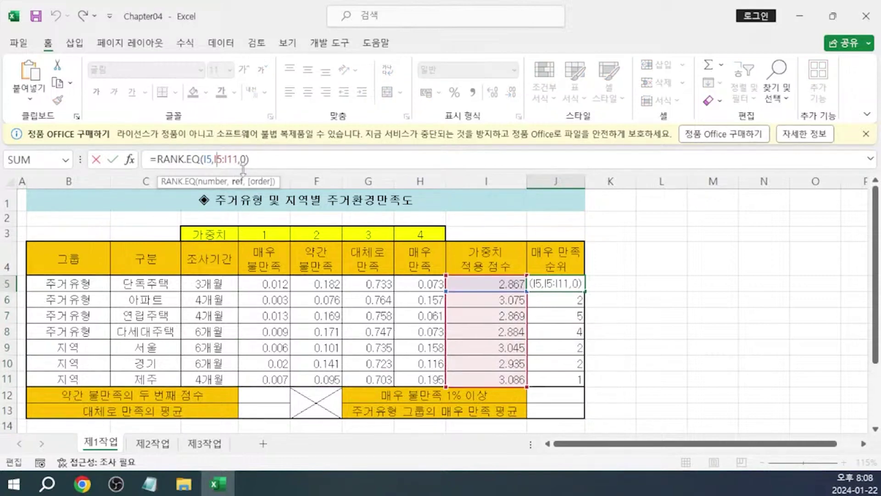
key("F4")
key("F4")
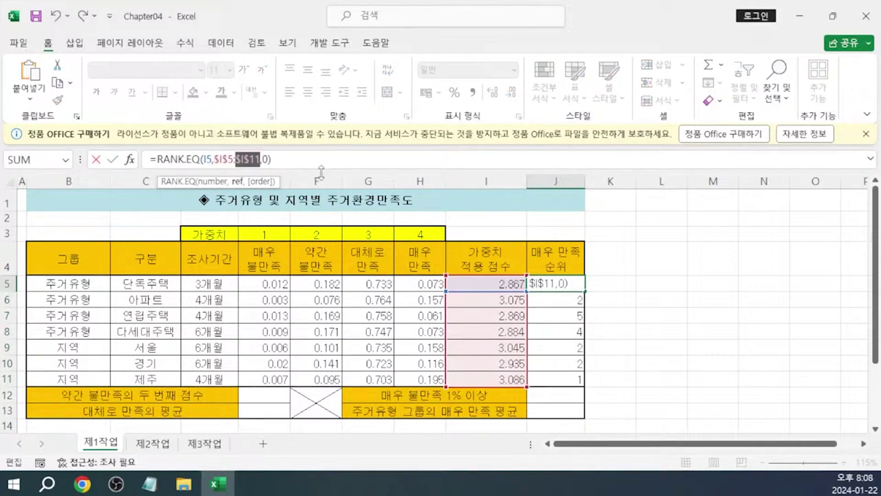
key("Return")
left_click(566, 282)
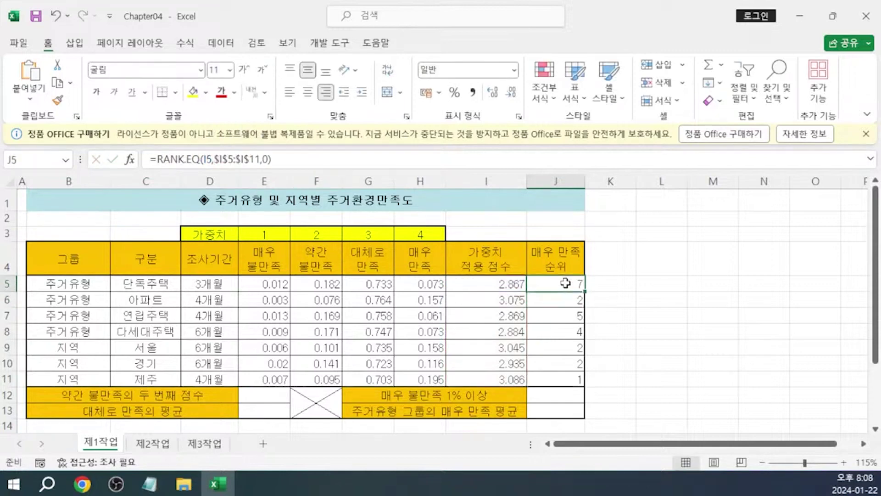
left_click_drag(585, 291, 576, 381)
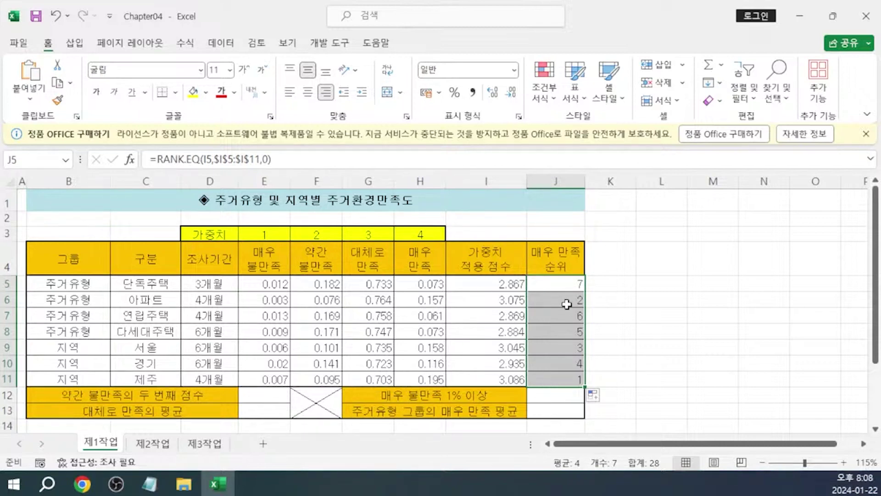
Copy J5's formula into Notepad after 정답 : below (RANK.EQ), giving =RANK.EQ(I5,$I$5:$I$11,0)
left_click(564, 288)
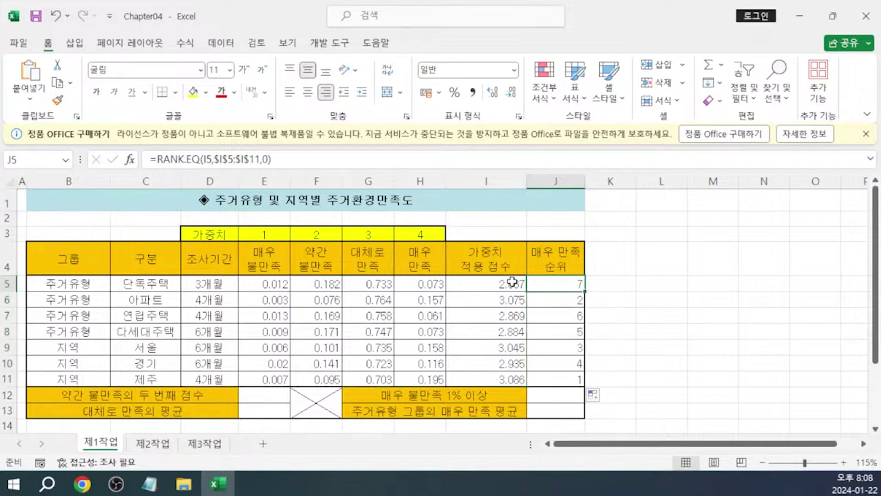
left_click_drag(316, 161, 115, 181)
key("ctrl+c")
key("alt+Tab")
left_click(368, 333)
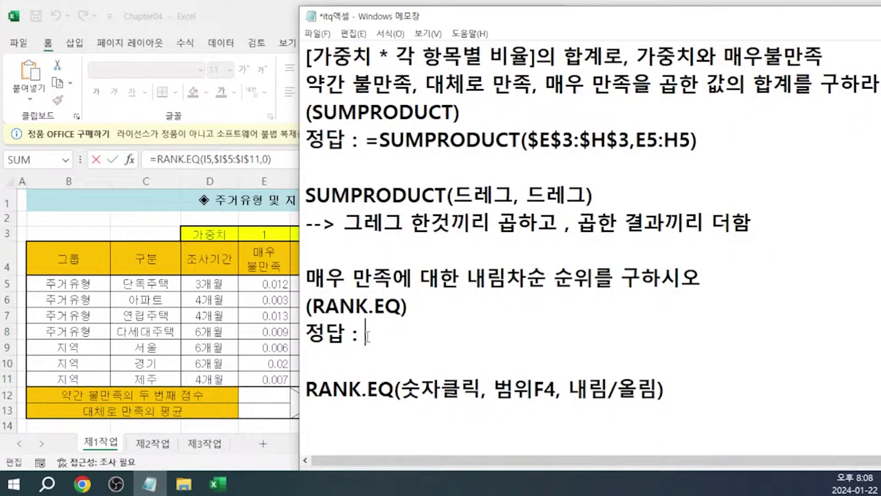
key("ctrl+v")
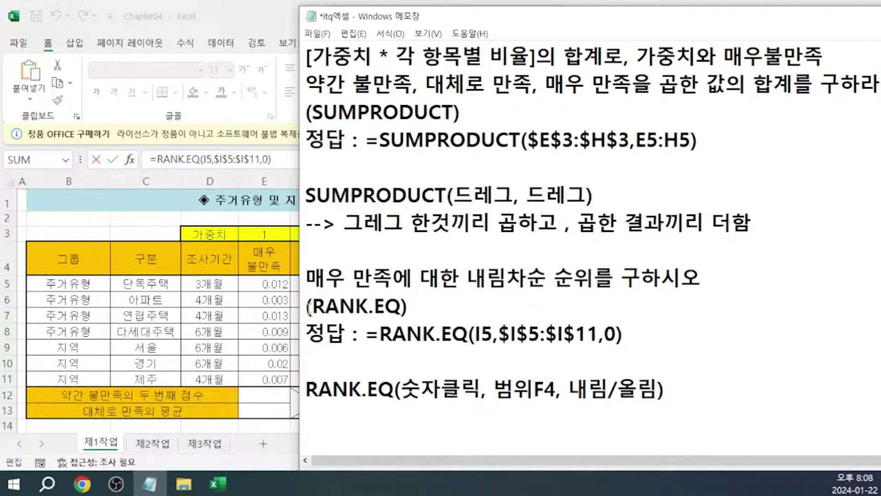
Insert a ★ symbol in front of (RANK.EQ) in the Notepad question
key("Up")
key("Home")
type("ㅁ")
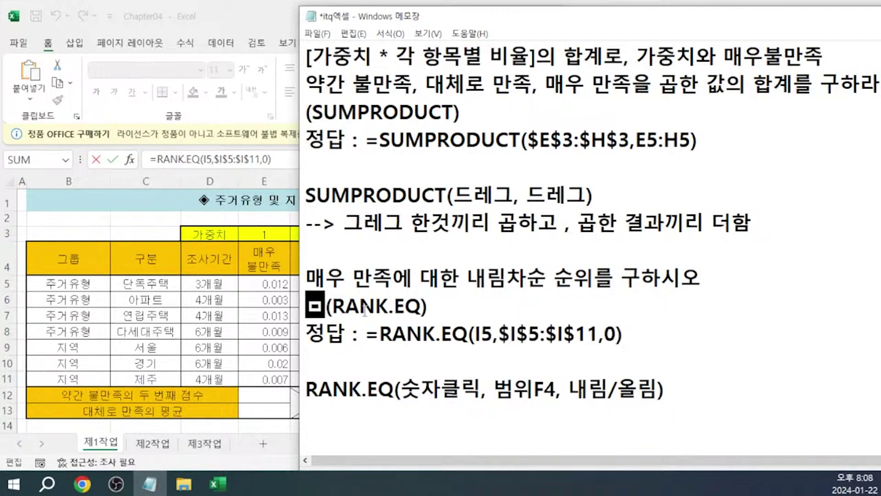
key("Hangul_Hanja")
key("Down")
key("8")
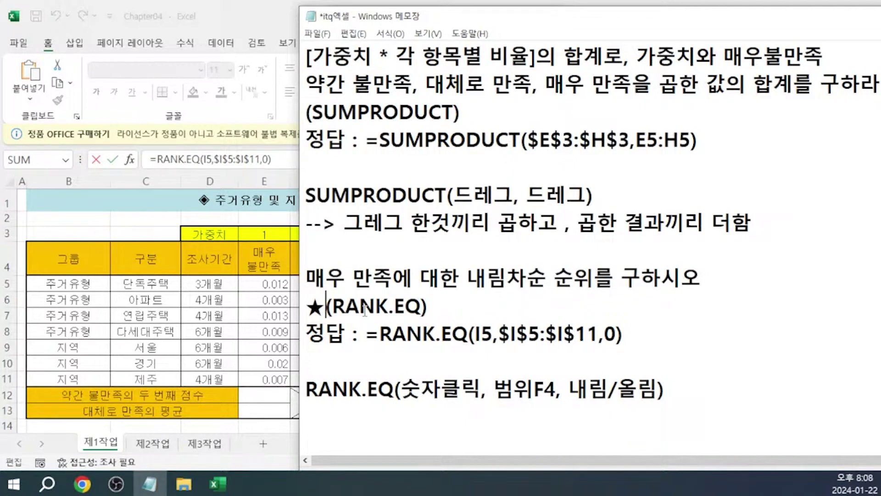
Write the question 정의된 이름(약간불만족)을 사용하여 두 번째 큰 값을 구하시오 below the RANK.EQ syntax, with (LARGE) on the following line
type("정")
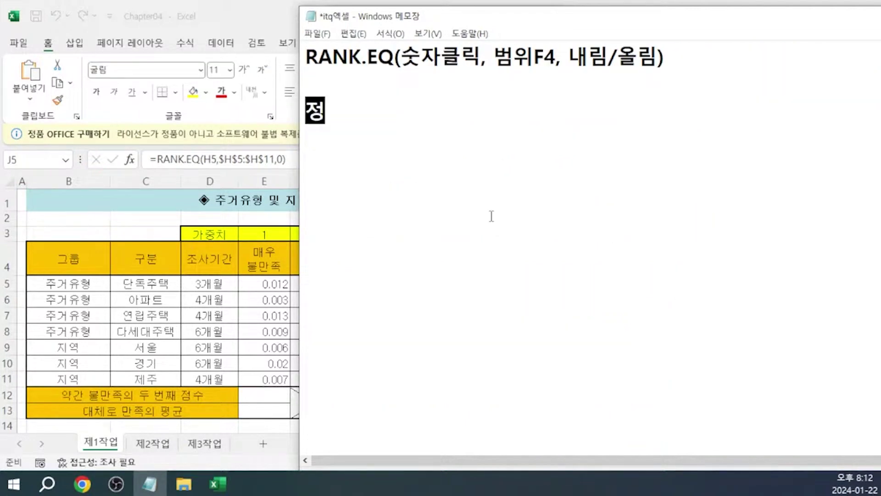
type("의된 이름(약간불")
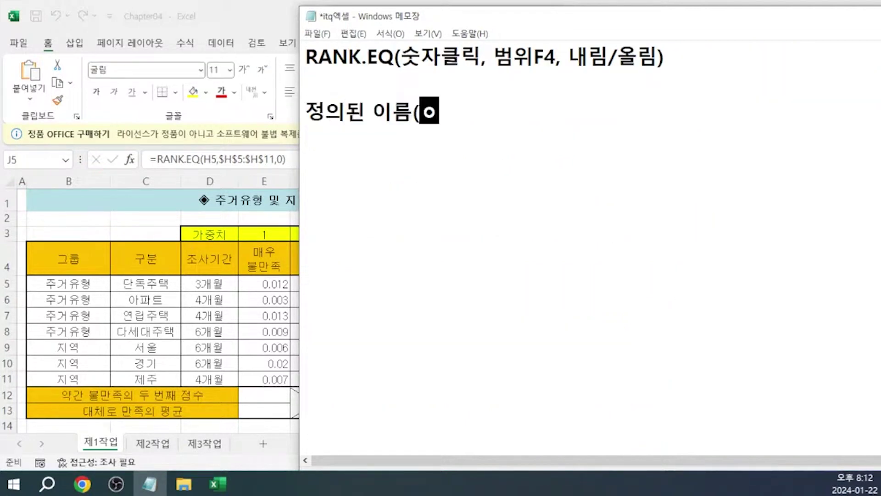
type("만족)")
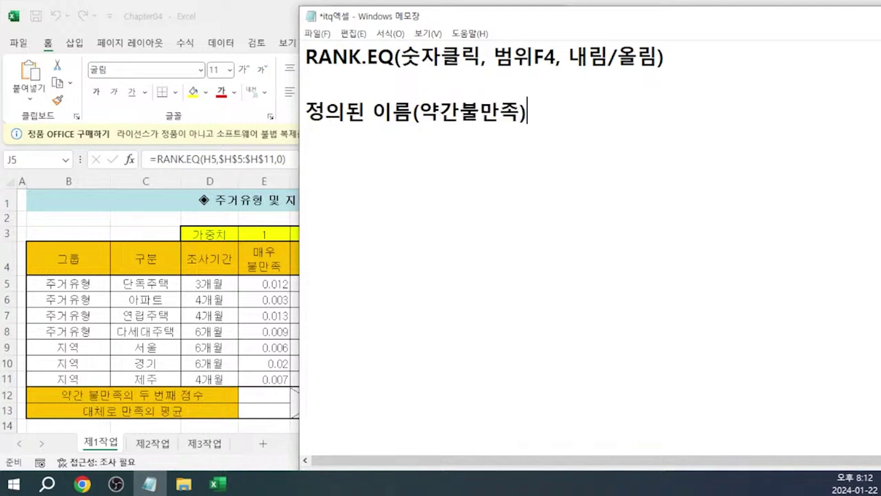
type("을 사")
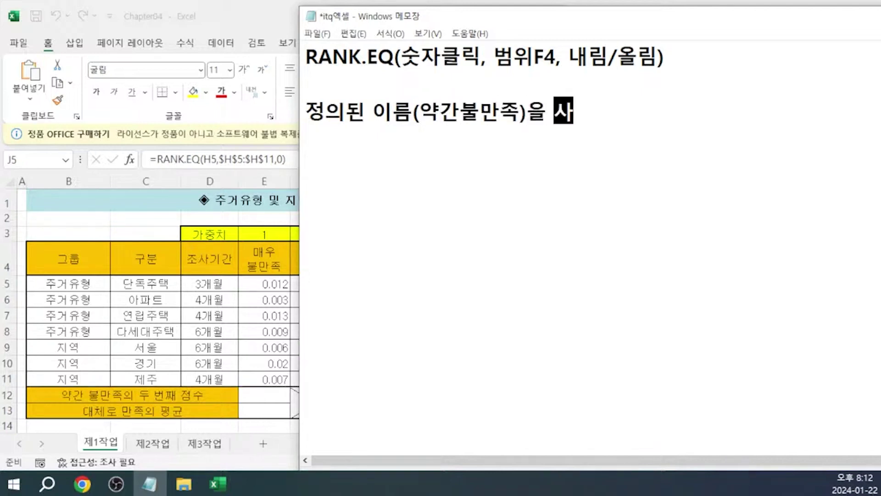
type("용ㅎ하여 ")
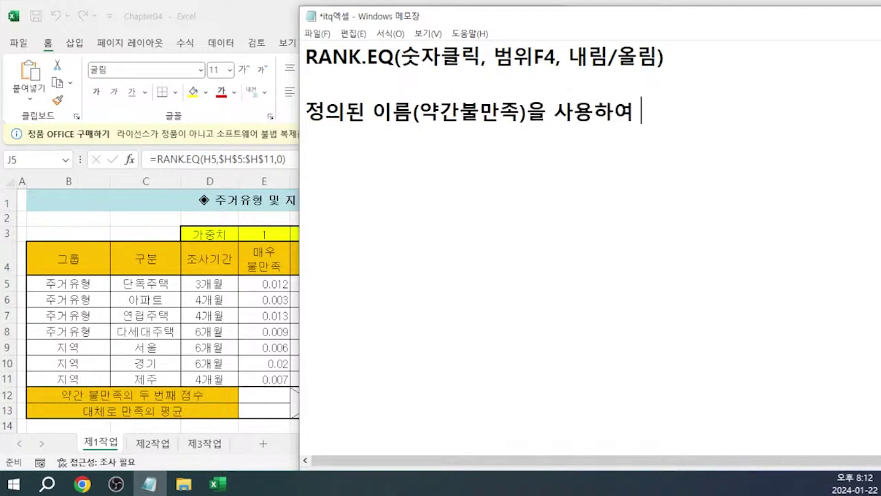
type("두 번째 큰 값")
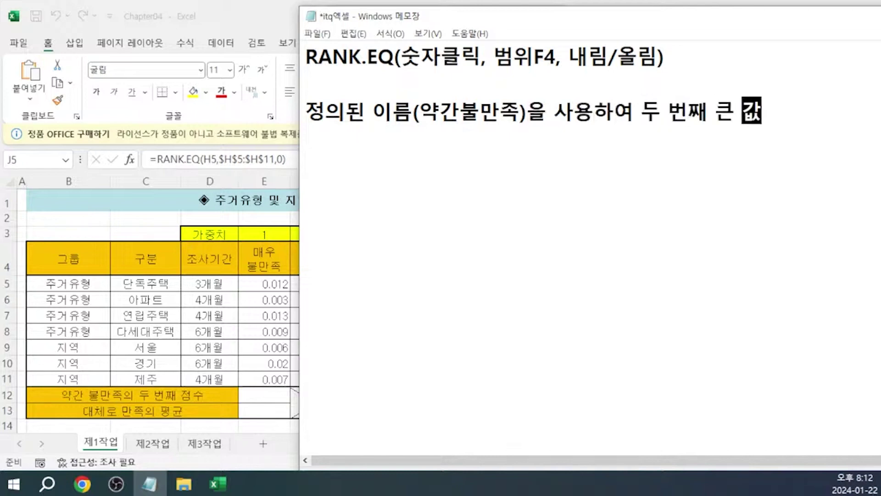
type("을 구하시오")
key("Return")
type("(LARGE)")
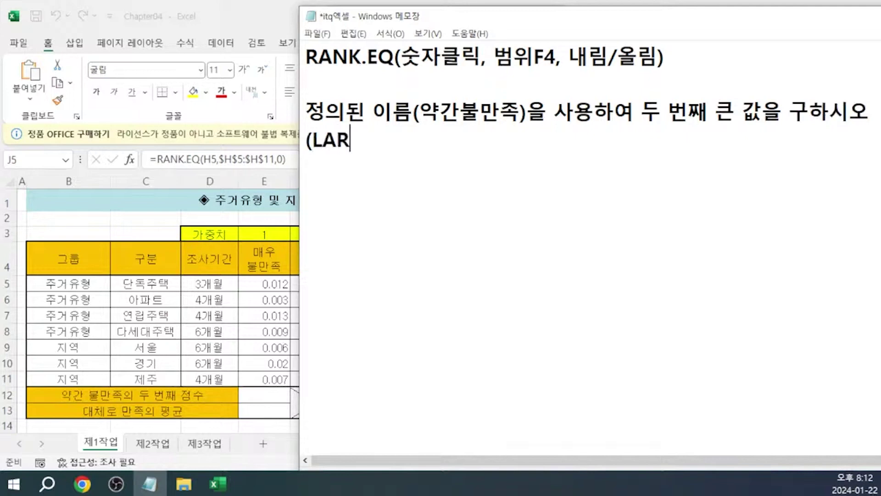
Add the syntax note LARGE(범위, 2) : 범위중에 2번째로 큰 값을 가져옴 below (LARGE), leaving one blank line between
key("Return")
key("Return")
type("LARGE(")
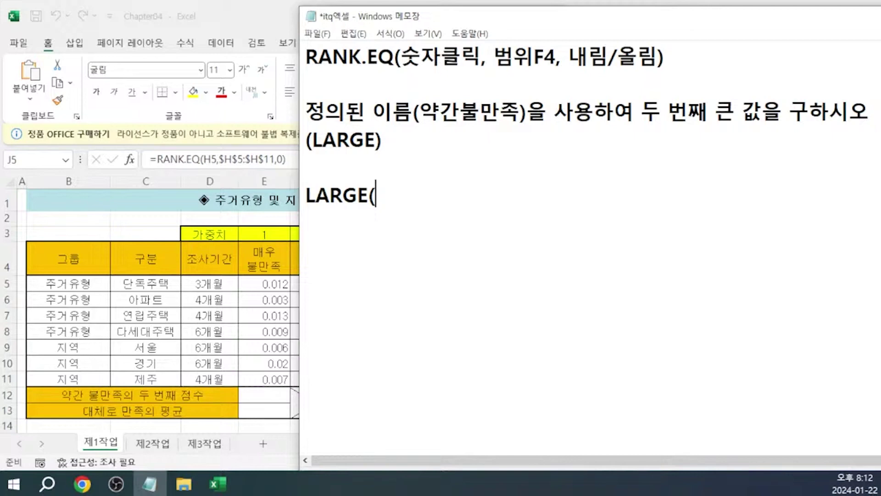
type("Q")
key("BackSpace")
type("범위")
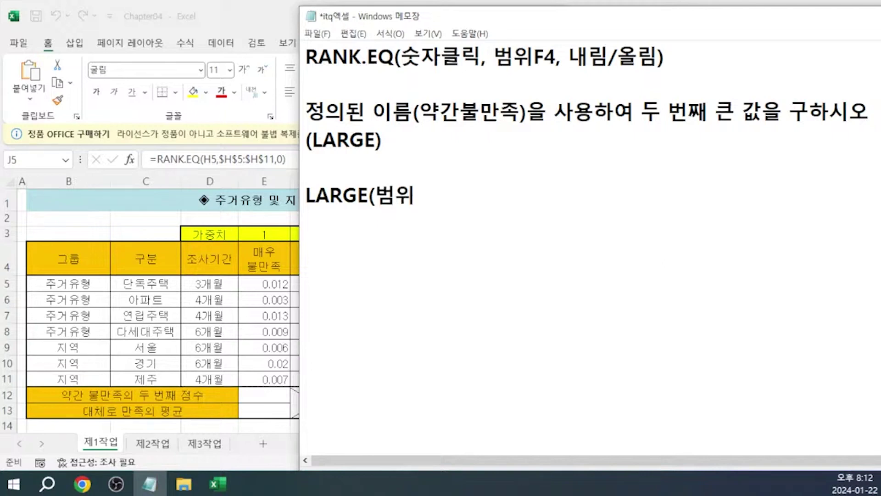
type(",")
type("2) : 범")
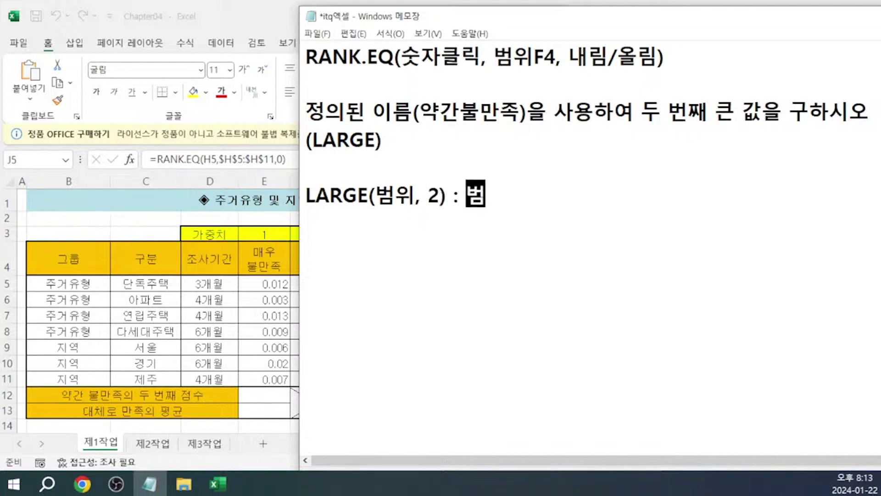
type("위중에 2번ㅉ째로 큰 값을 가져옴")
Add the line SMALL(범위, 2) : 범위중에 2번째로 작은 값을 가져옴 below the LARGE note, reusing the LARGE line's text
key("Return")
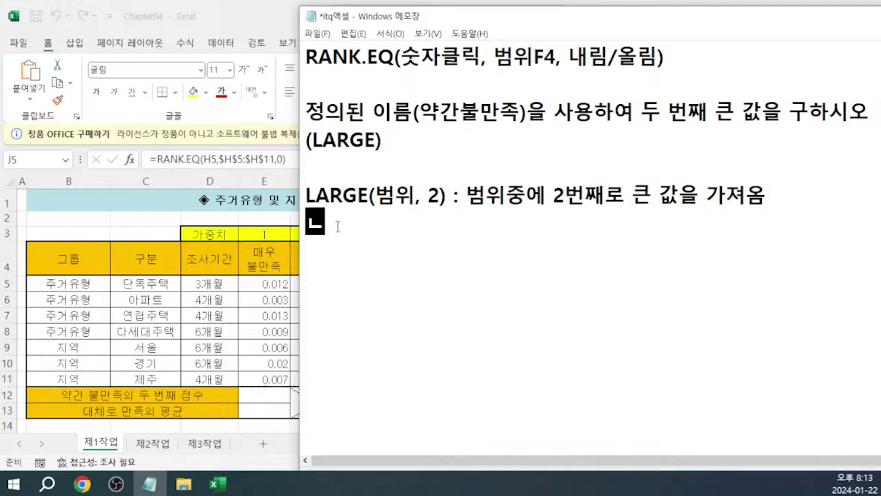
type("SMALL(")
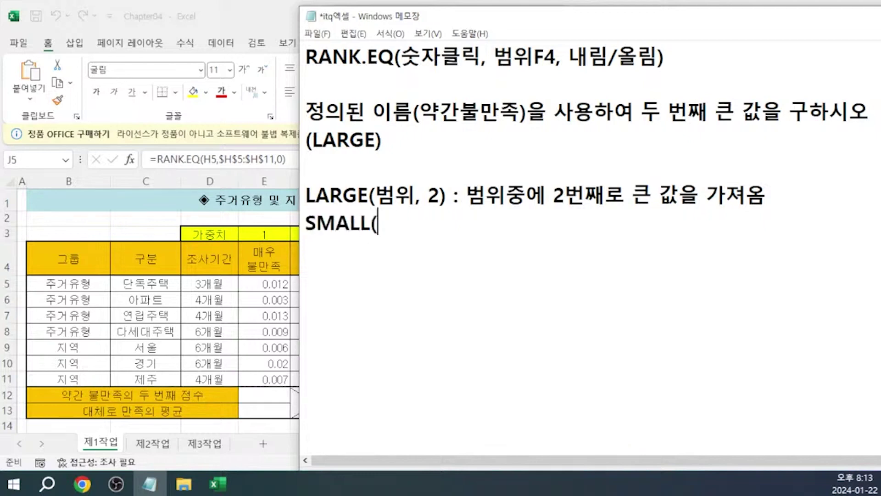
left_click_drag(381, 200, 771, 199)
type("범위, 2) : 범위중에 2번째로 큰 값을 가져옴")
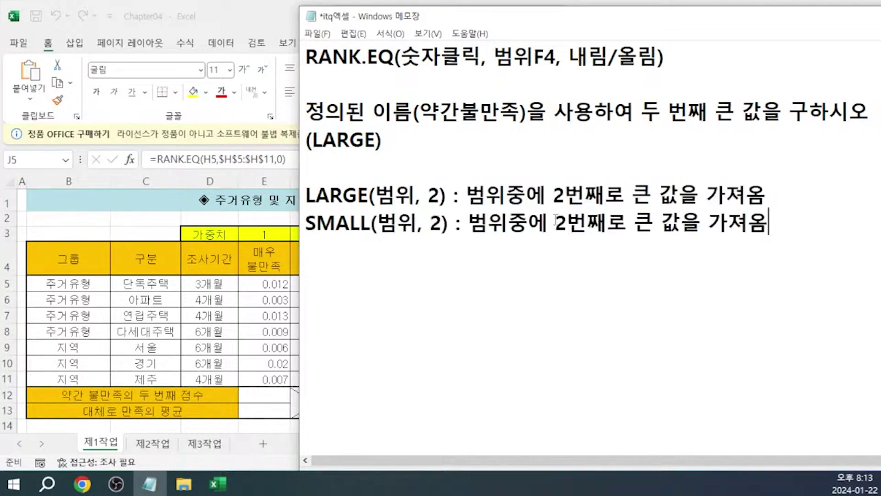
left_click(652, 224)
key("BackSpace")
type("W")
key("BackSpace")
type("작은")
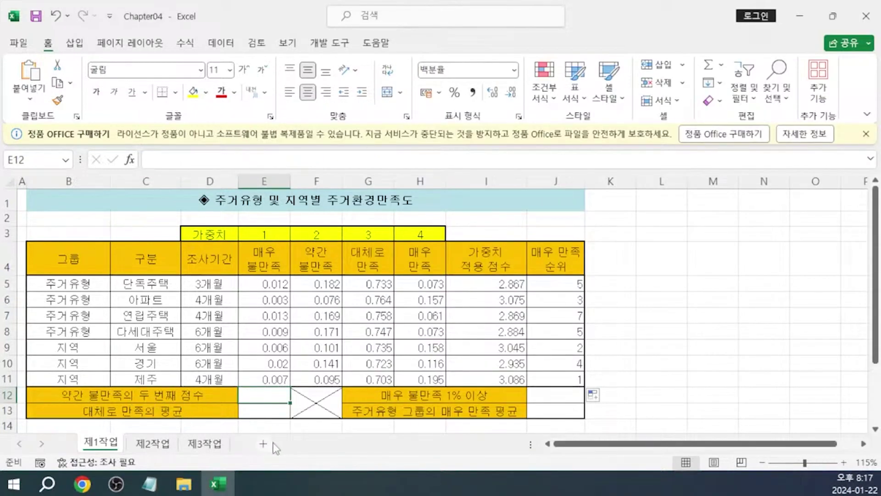
Start a LARGE formula in Excel cell E12 with F5:F11, the named range 약간불만족, as its array
type("=")
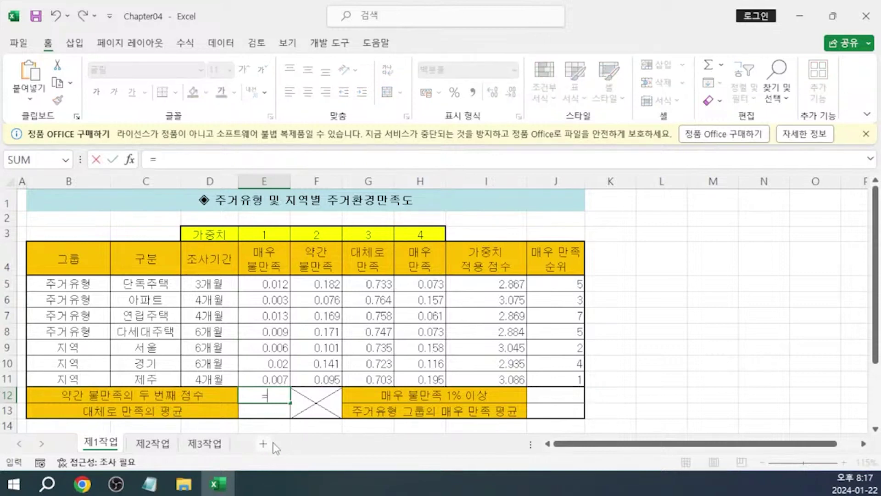
type("LAR")
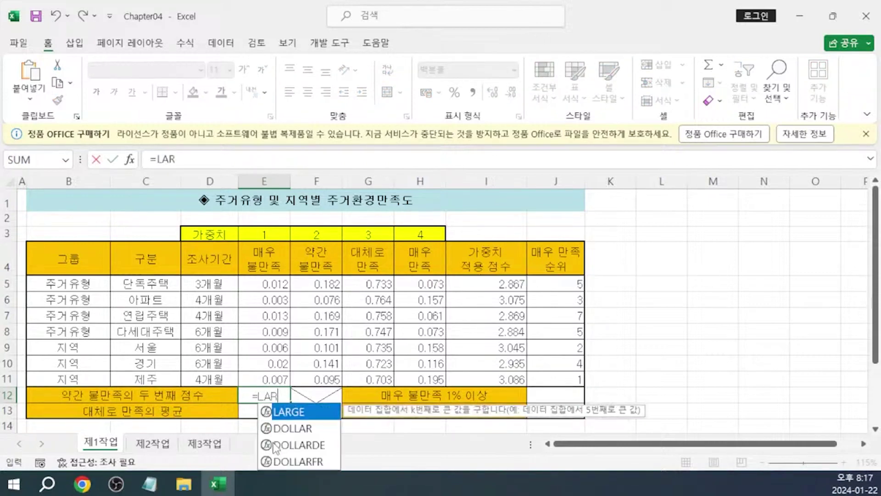
key("Tab")
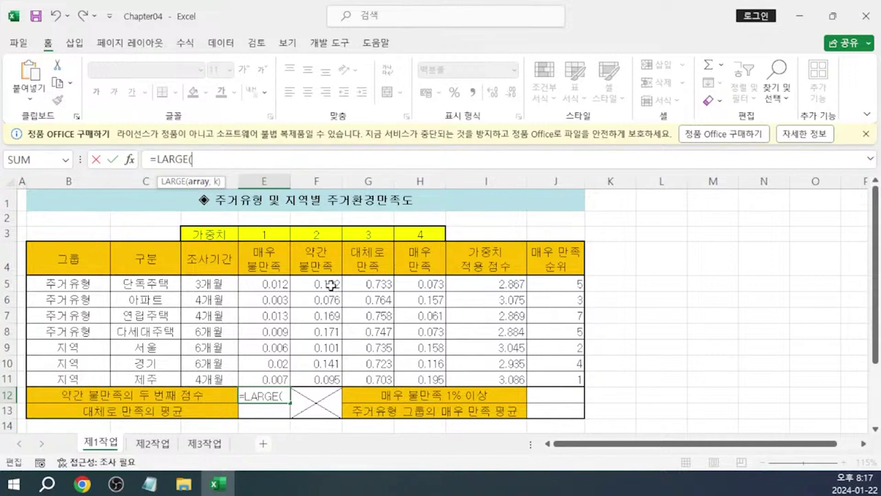
left_click_drag(334, 287, 322, 378)
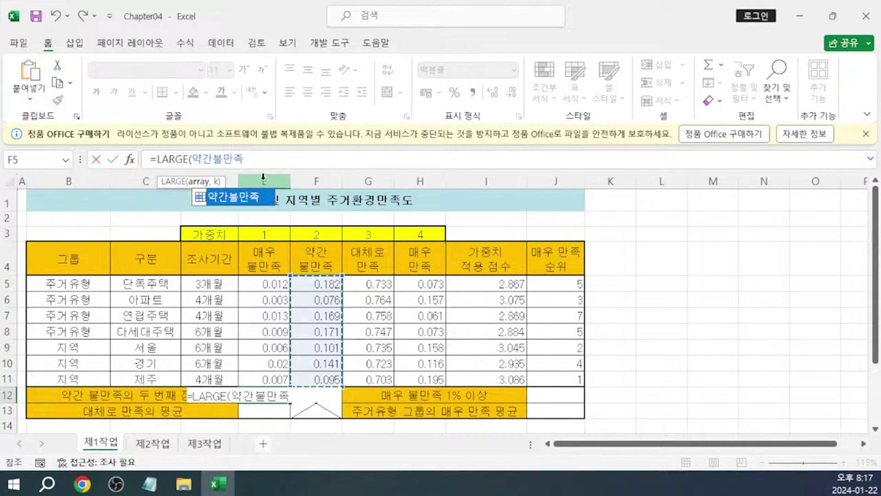
Complete the formula in E12 as =LARGE(약간불만족,2) to get the second-largest value
type(",2)")
key("Return")
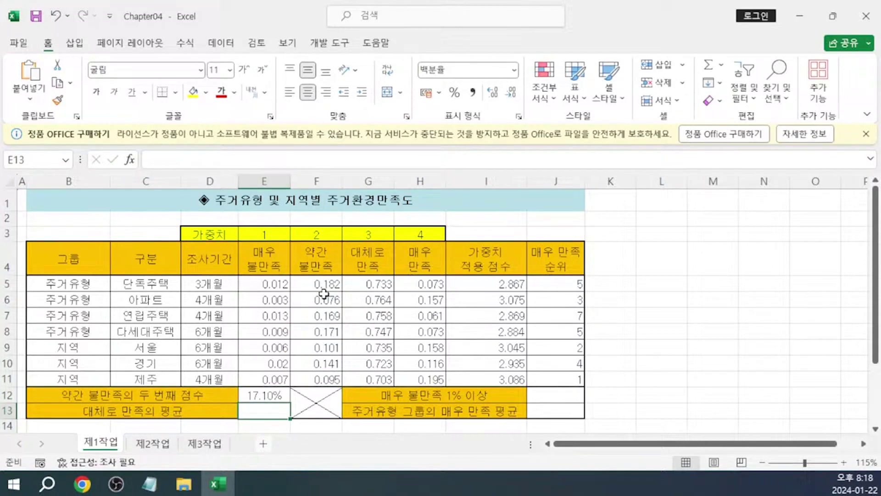
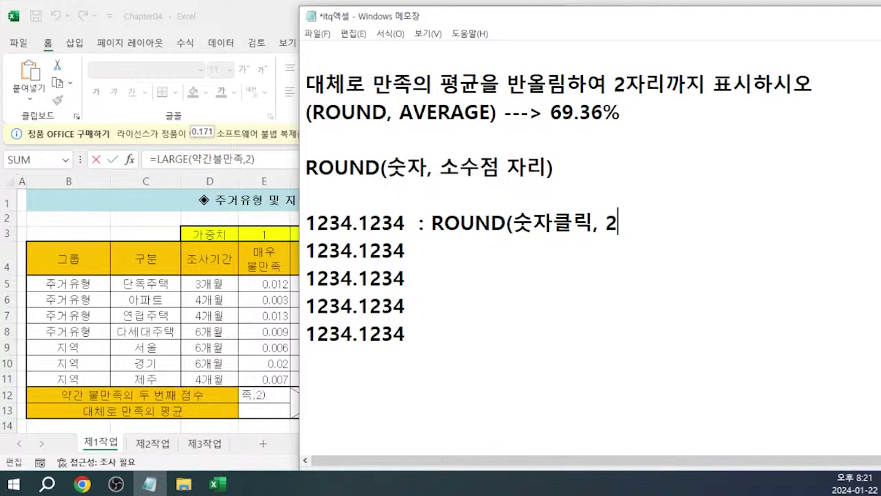
In Notepad, complete the first ROUND(숫자클릭, 2) example, adding a 결과 heading above its result 1234.12
type(")")
key("Up")
type("결과")
key("Down")
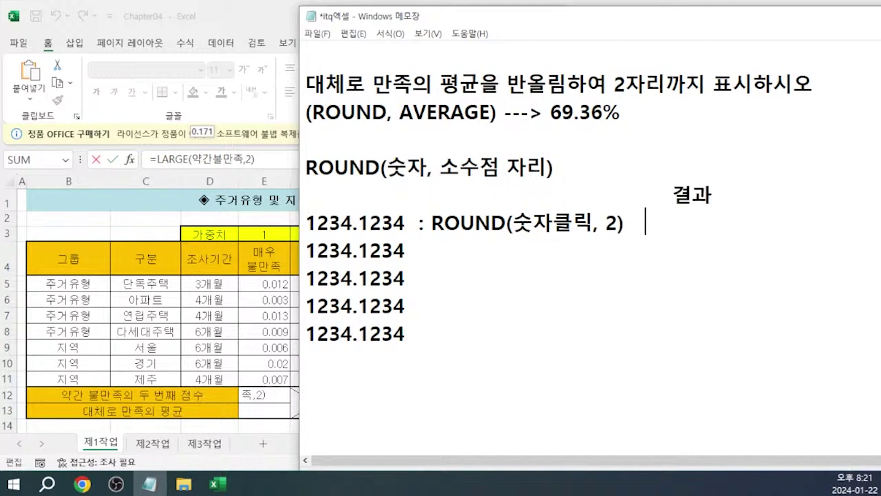
type("1234.")
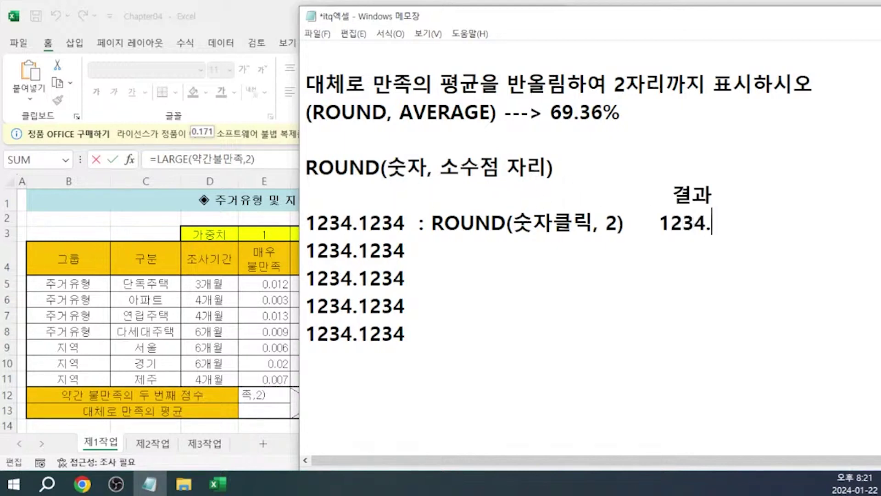
type("12")
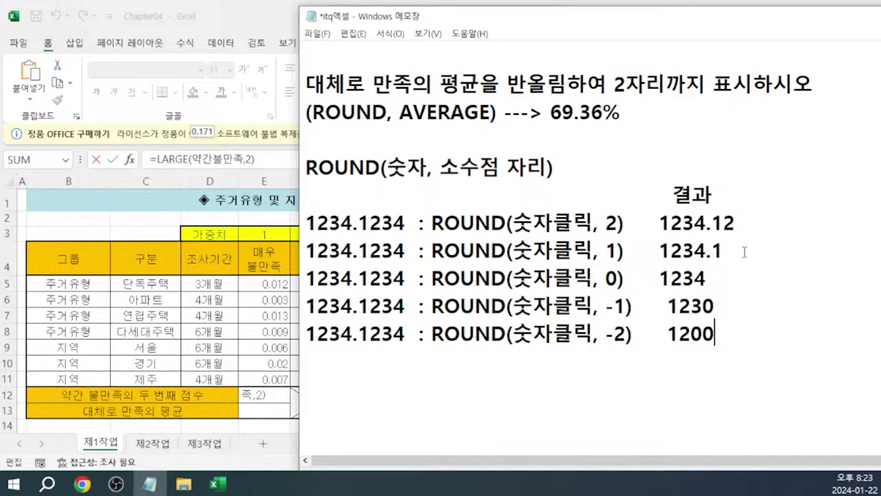
Add the description ": 반올림 함수" after the ROUND(숫자, 소수점 자리) syntax line
left_click(564, 167)
type(": 반올림")
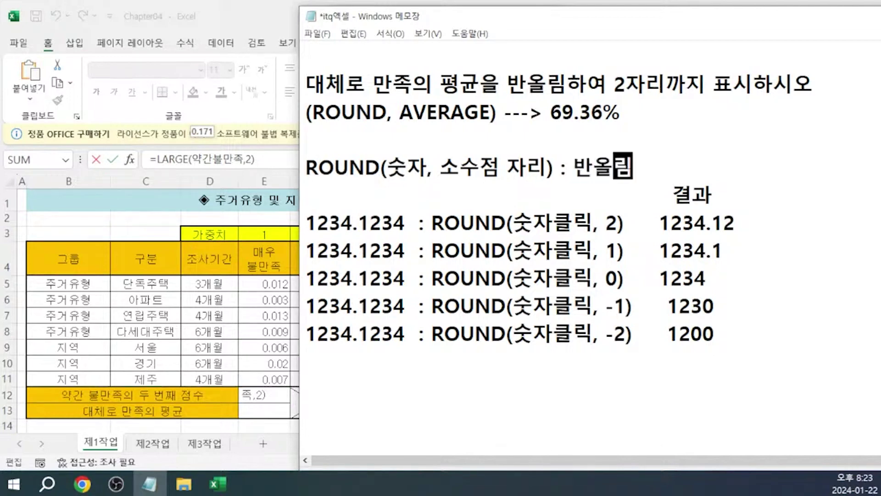
type(" 함수")
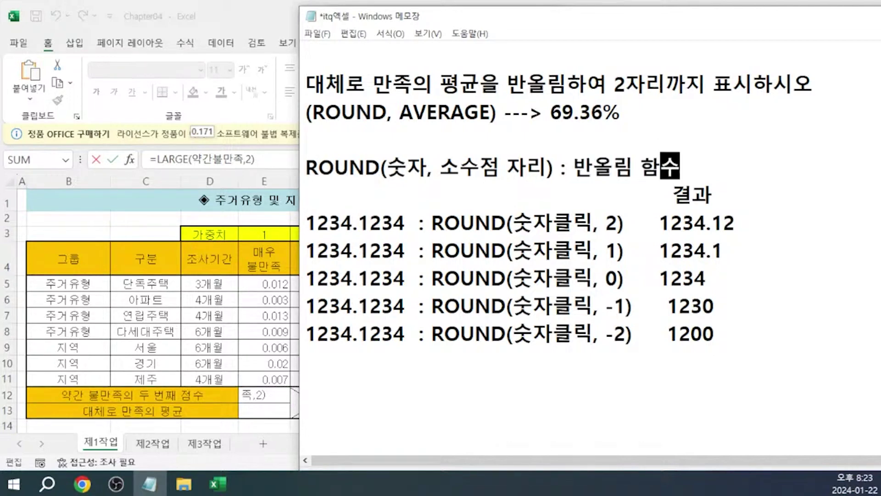
Add two lines reading ROUNDUP and ROUNDDOWN below the ROUND syntax line
key("Return")
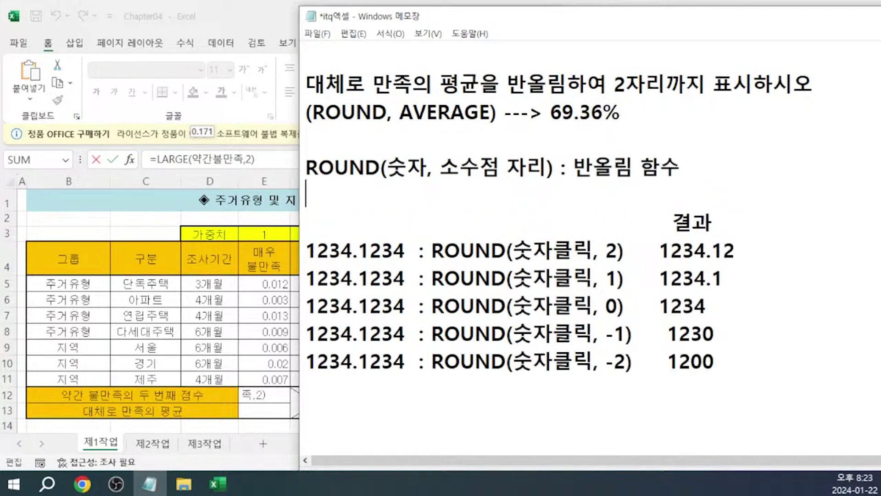
type("ㄱ")
key("BackSpace")
key("Hangul")
type("ROUND")
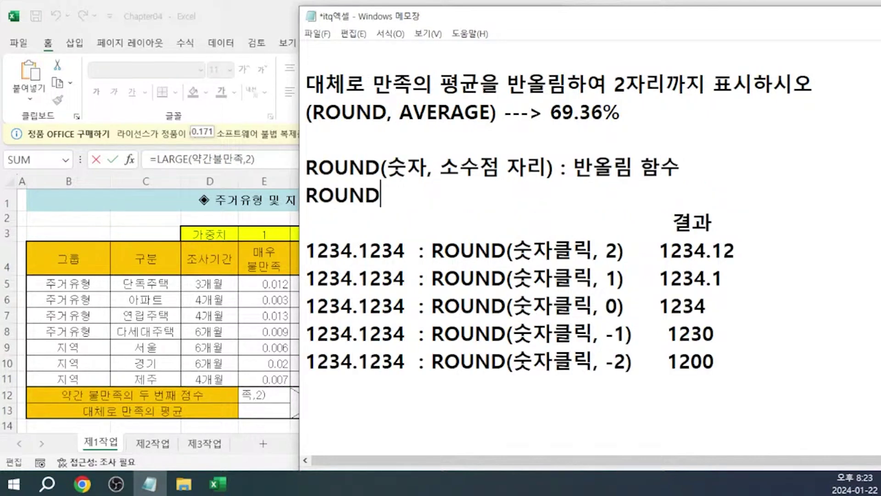
type("UP")
key("Return")
type("ROU")
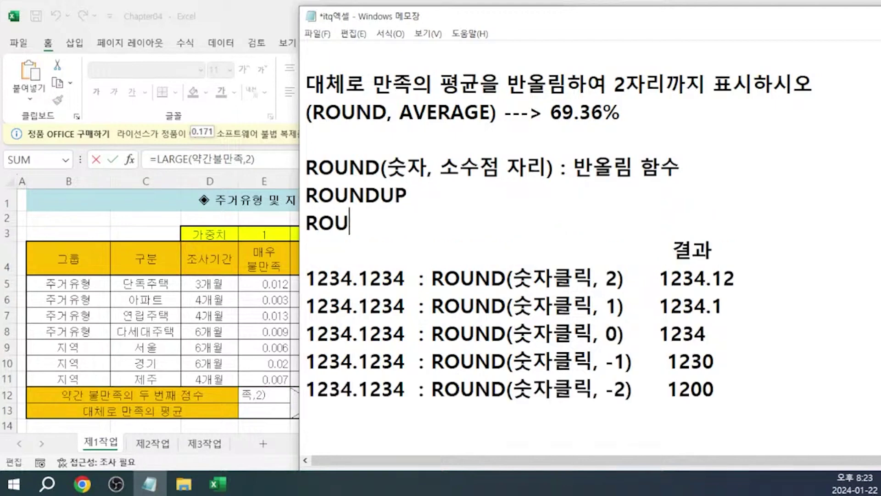
type("NDDOWN")
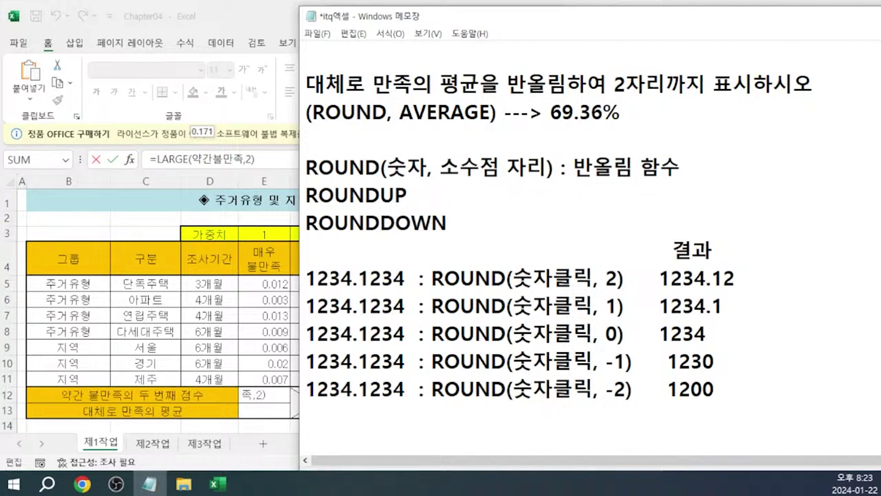
Copy "(숫자, 소수점 자리) : 반올림 함수" from the ROUND line to the ends of the ROUNDUP and ROUNDDOWN lines
left_click_drag(386, 166, 690, 169)
left_click(478, 197)
left_click_drag(381, 166, 684, 170)
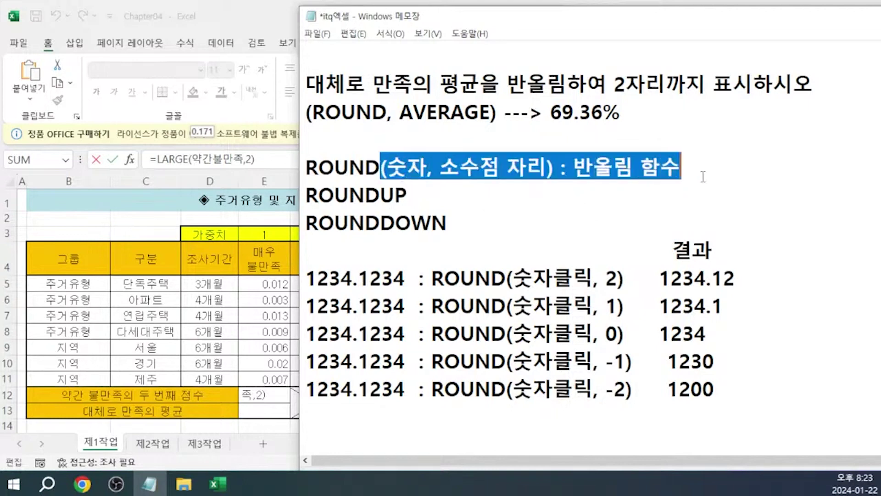
key("ctrl+c")
left_click(422, 204)
key("ctrl+v")
left_click(447, 222)
key("ctrl+v")
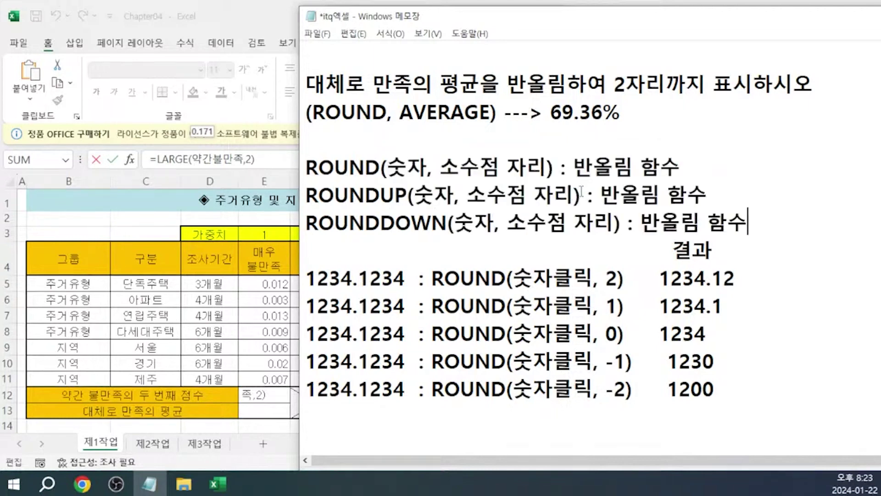
Change the ROUNDUP description to 올림 함수 and the ROUNDDOWN description to 버림 함수
left_click(595, 194)
left_click_drag(596, 195, 620, 194)
key("Delete")
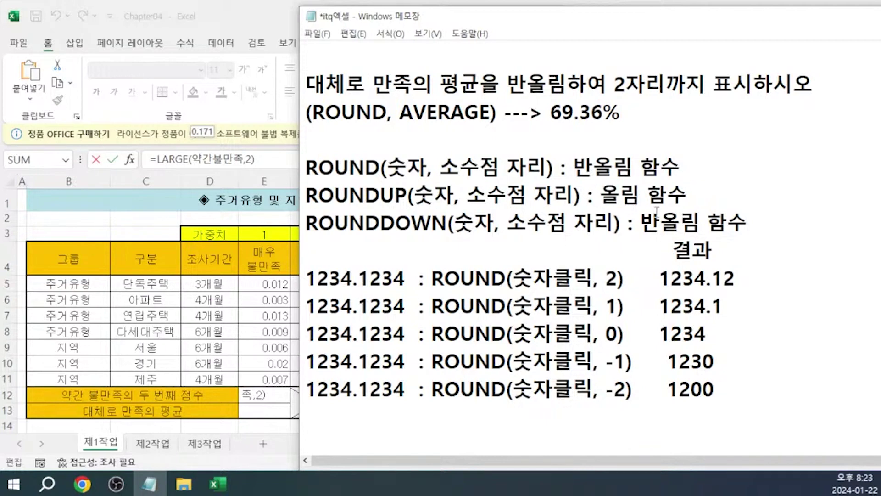
left_click(698, 224)
key("BackSpace")
key("BackSpace")
key("BackSpace")
type("Q")
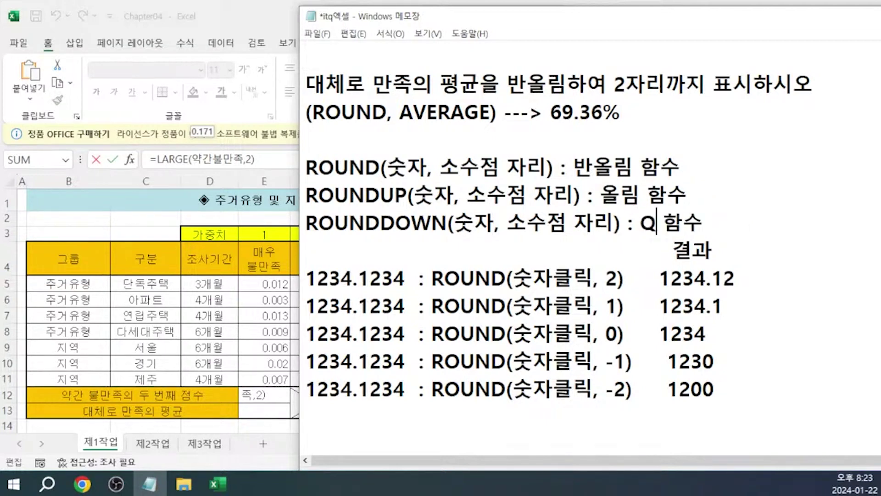
key("BackSpace")
type("버림")
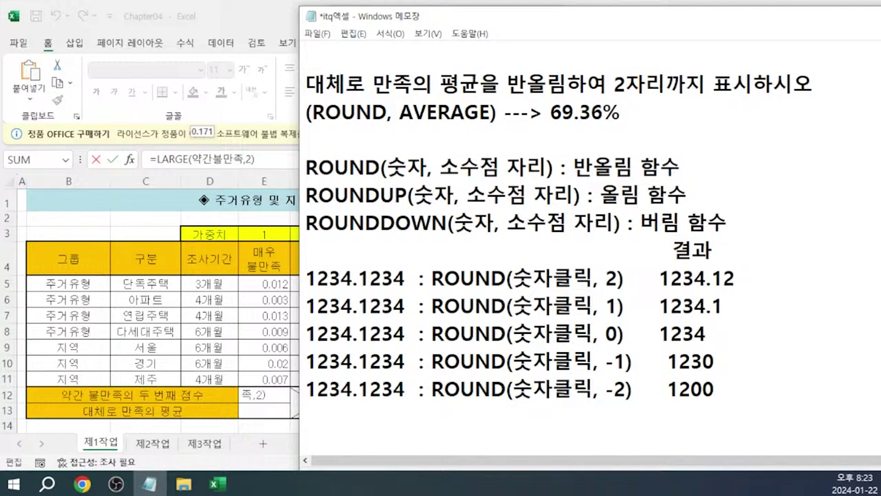
key("End")
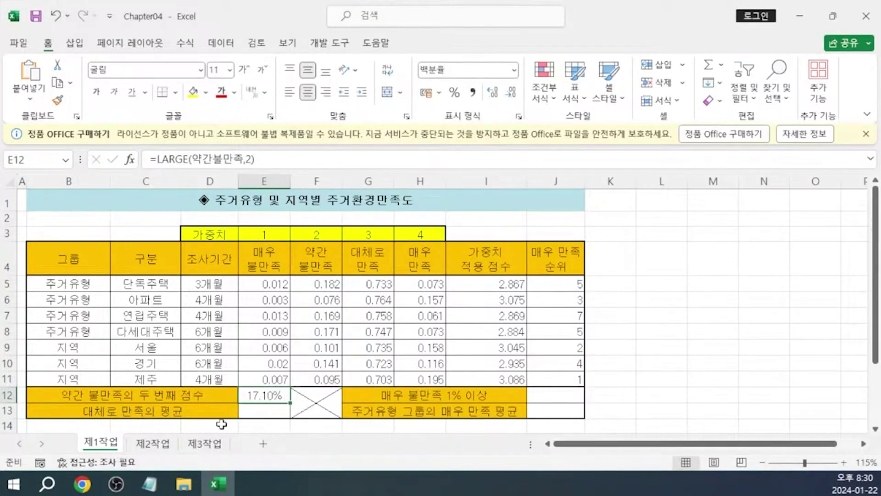
In Excel, enter =AVERAGE(G5:G11) in E13 for the 대체로 만족의 평균 row
left_click(254, 412)
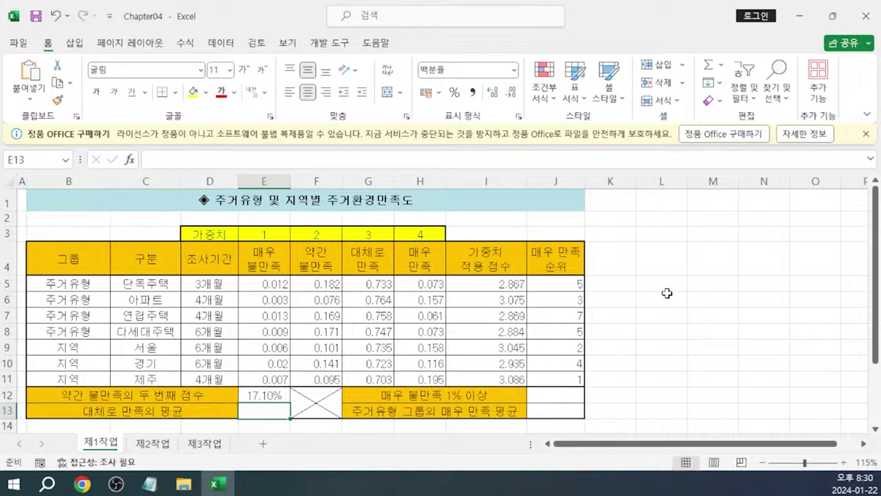
type("=")
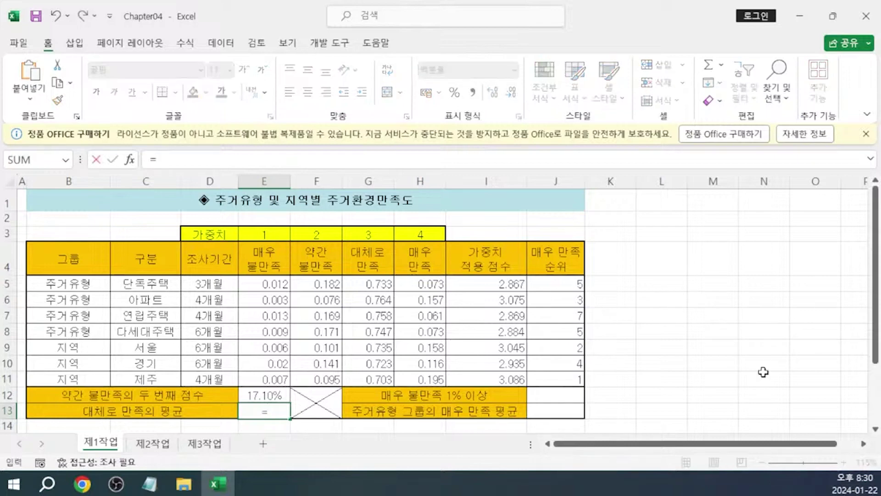
left_click(332, 156)
type("AVER")
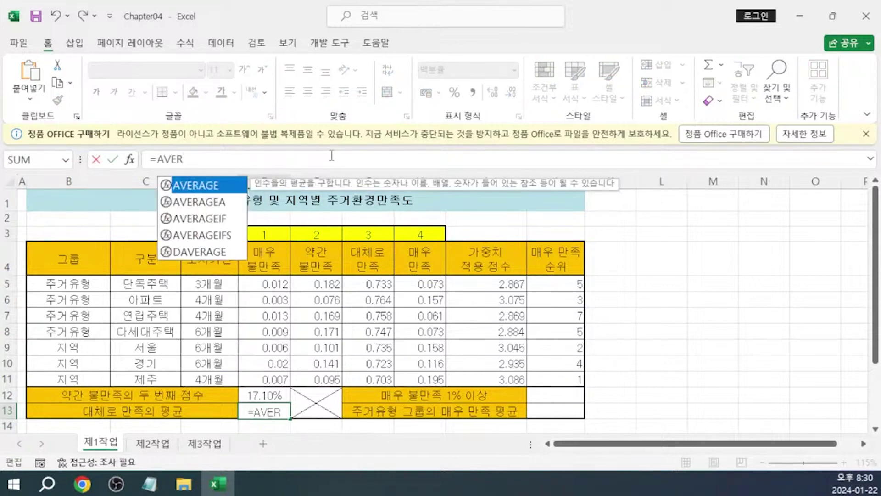
key("Tab")
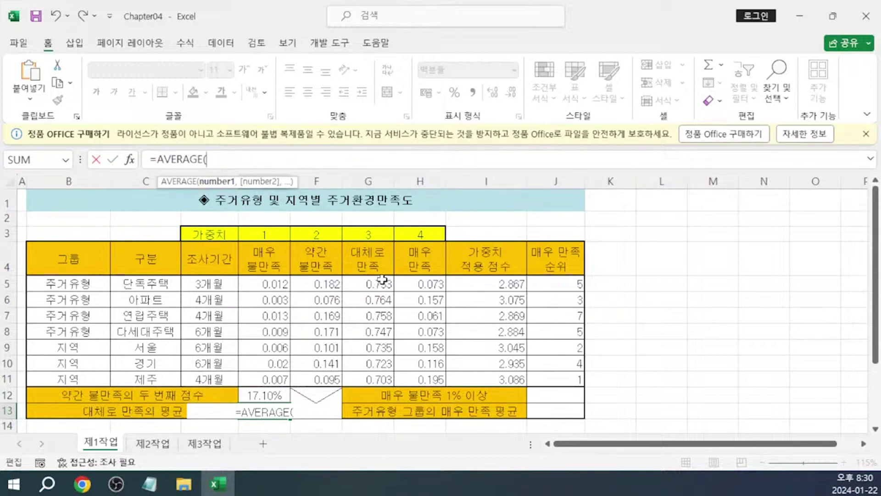
left_click_drag(381, 279, 395, 372)
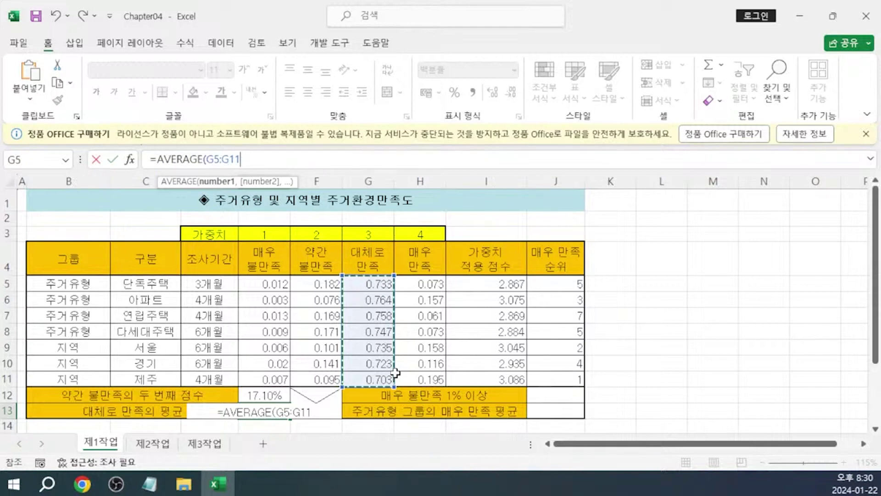
type(")")
key("Return")
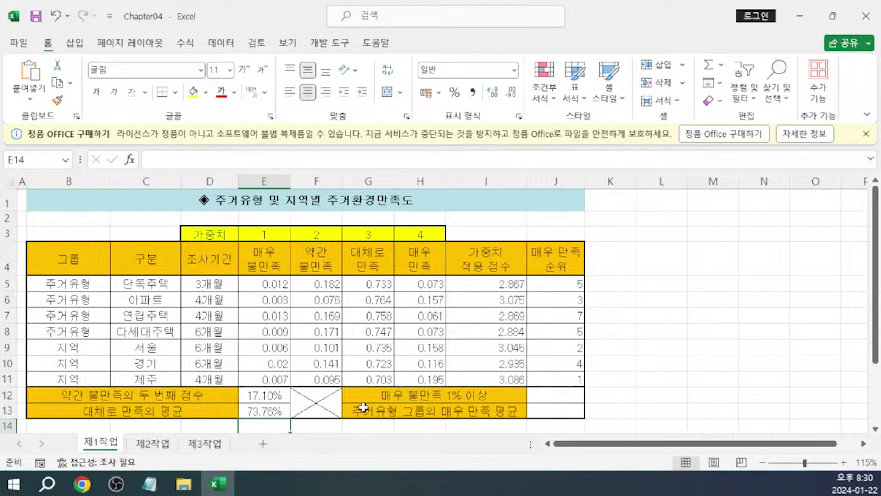
Wrap the E13 average in ROUND with 2 digits, making the formula =ROUND(AVERAGE(G5:G11),2)
left_click(271, 412)
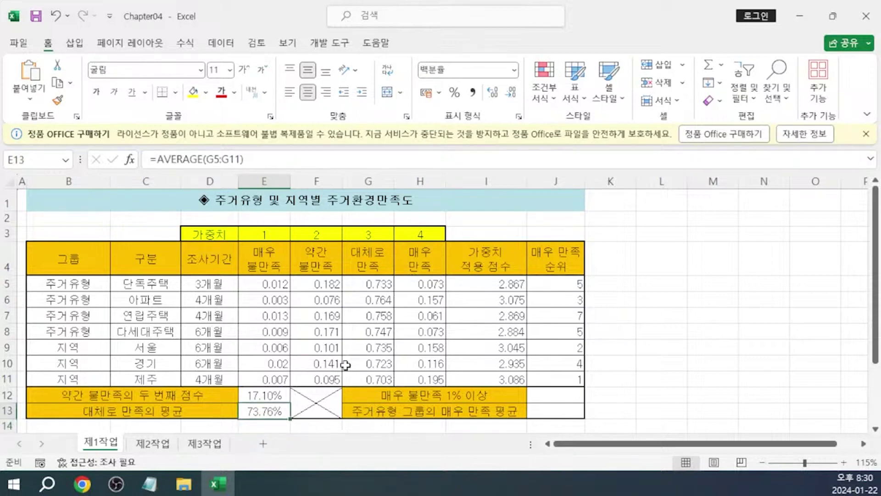
left_click(158, 160)
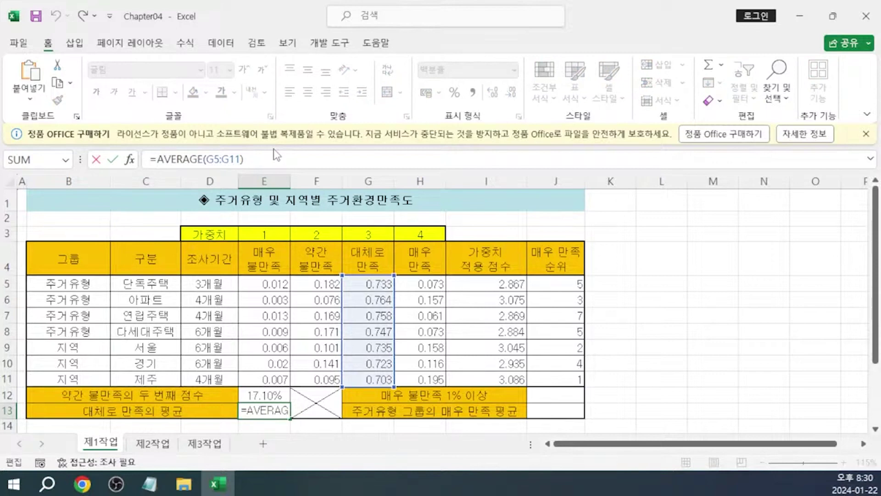
type("ROUND(")
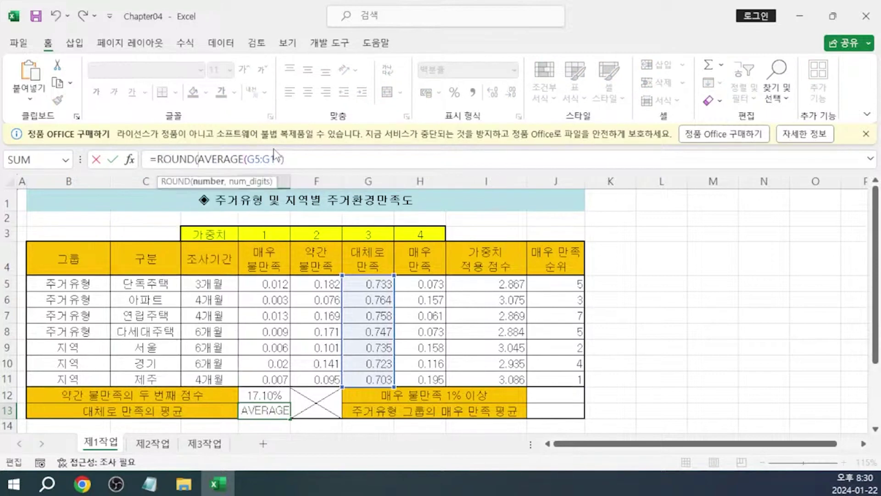
left_click(291, 159)
type(",")
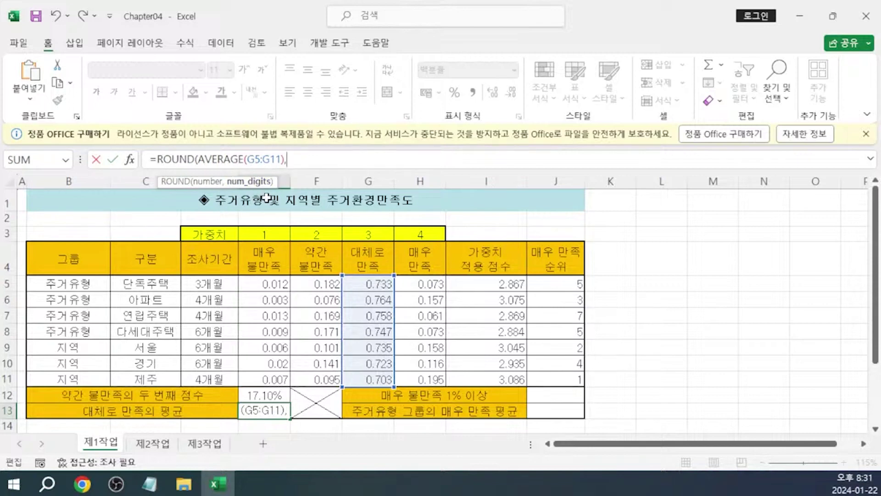
type("2)")
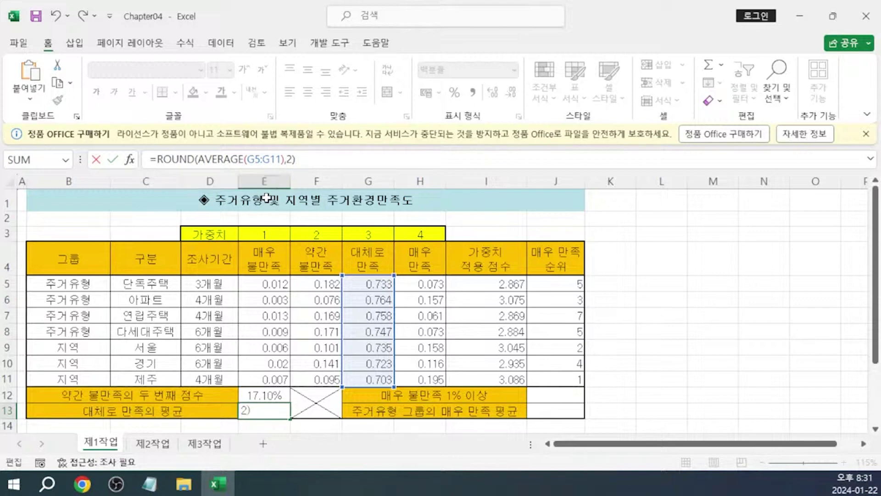
key("Return")
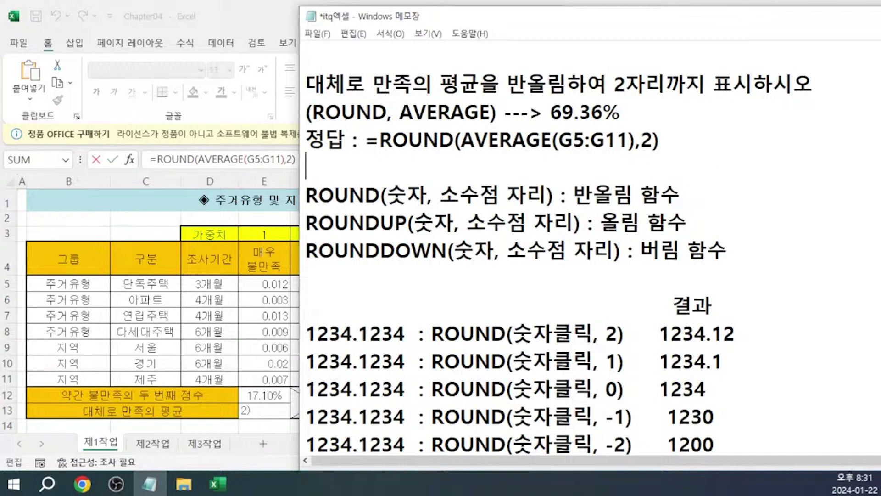
In Notepad, below the ROUND examples, write the task "매우 불만족이 1% 이상인 개수를 구하고 결과값 뒤에 '그룹'을 붙이시오"
type("매우 불만족")
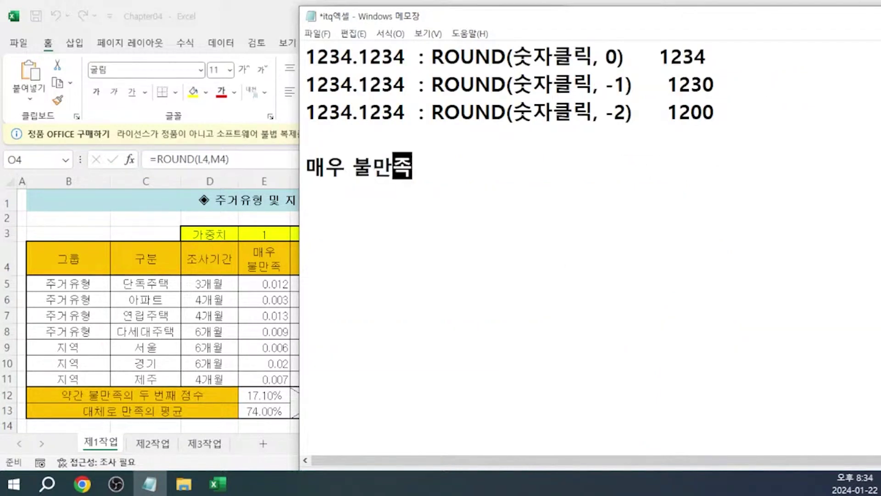
type("이 1% ")
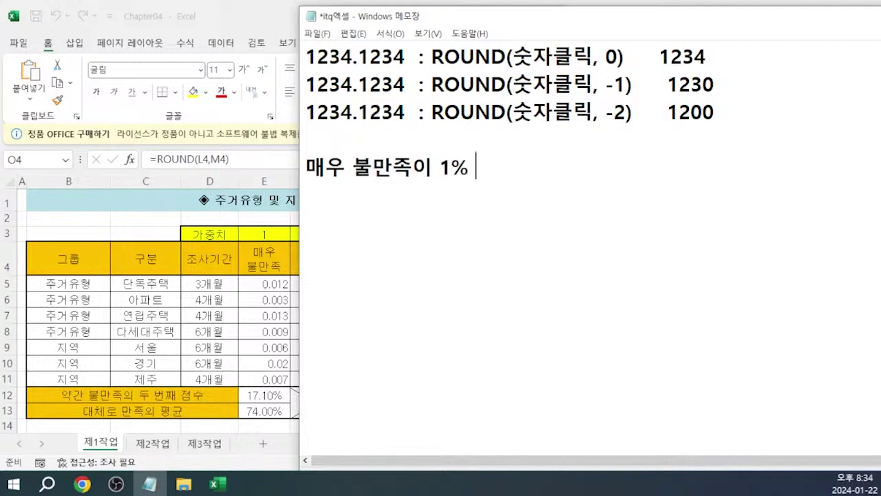
type("이상인 개수를 궁")
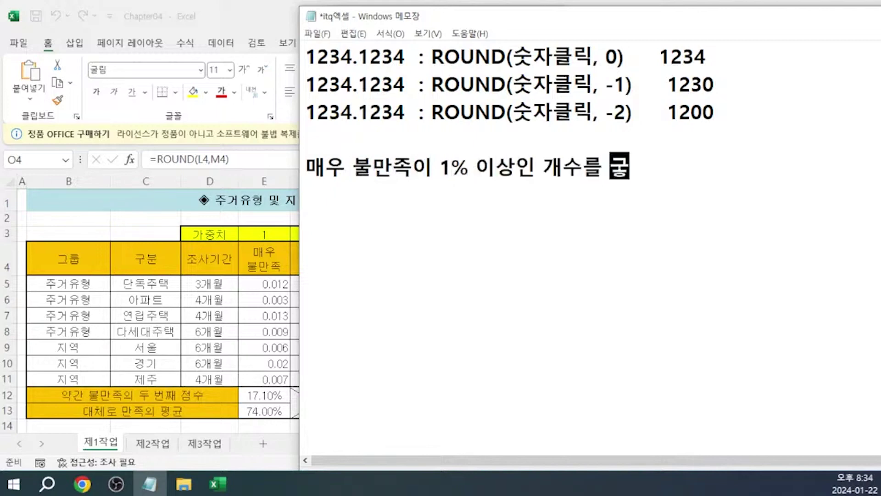
type("하고 ")
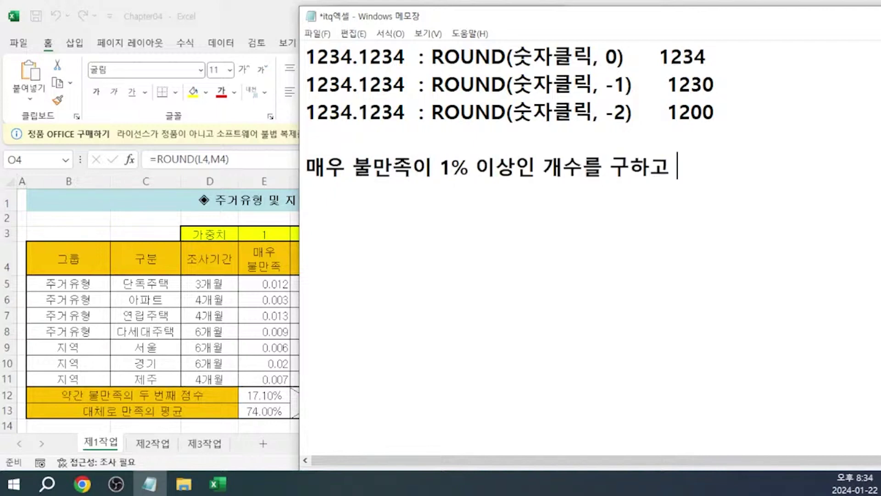
type("결")
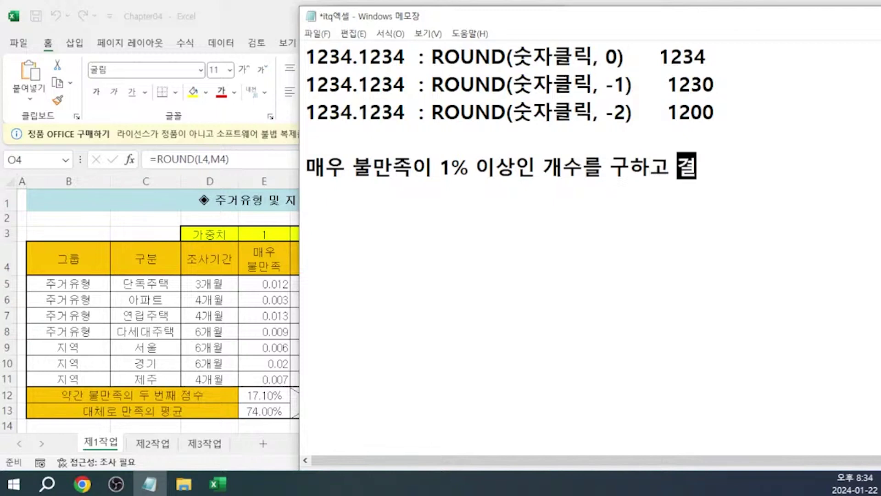
type("과값 뒤에 '")
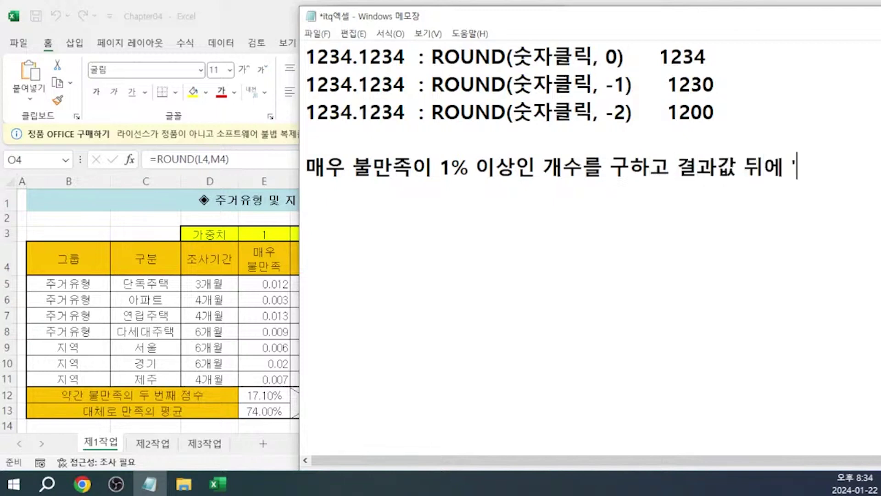
type("그룹'을 붙이시오")
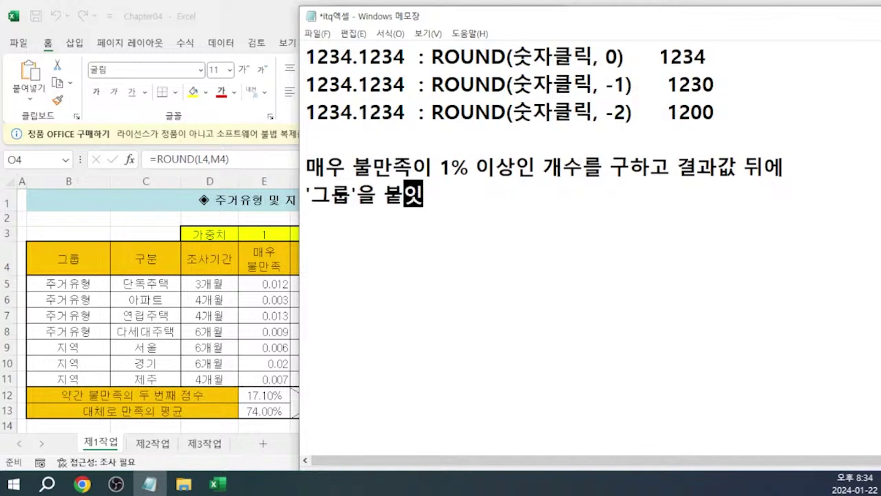
Under the task sentence, add the line "(COUNTIF, &연사자 사용) --> 4그룹"
key("Return")
type("(")
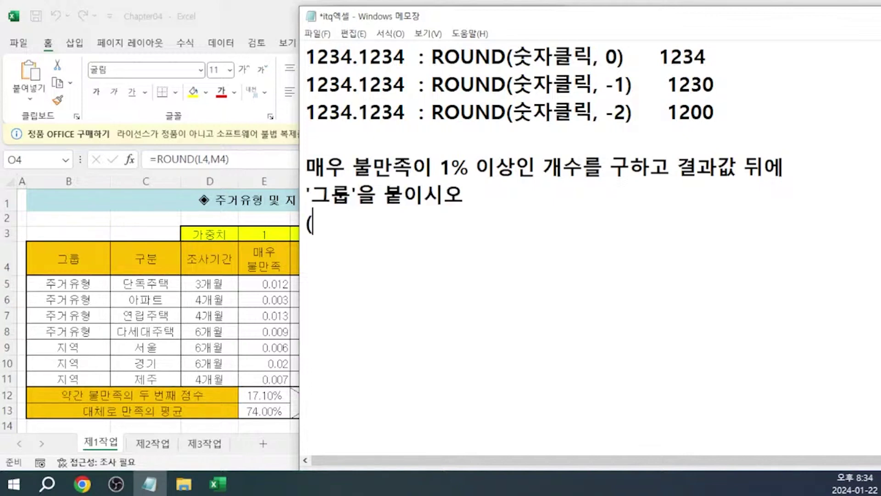
type("CONTIF")
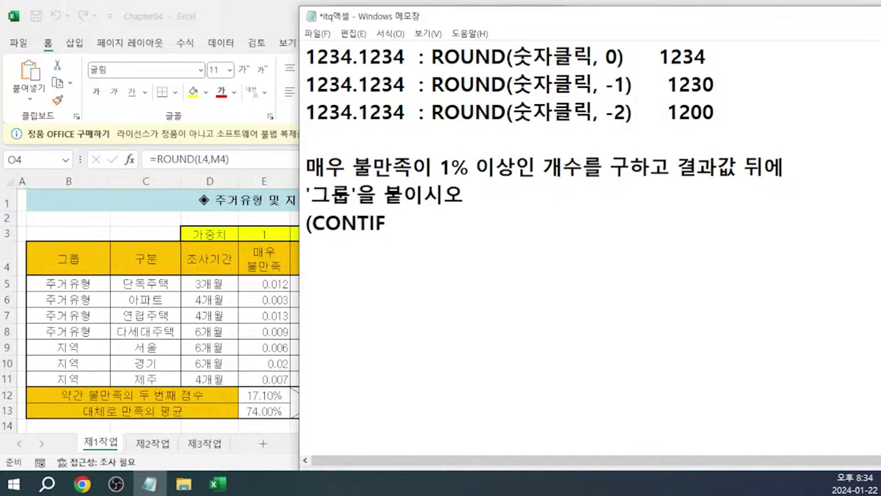
key("BackSpace")
key("BackSpace")
key("BackSpace")
key("BackSpace")
type("UNT")
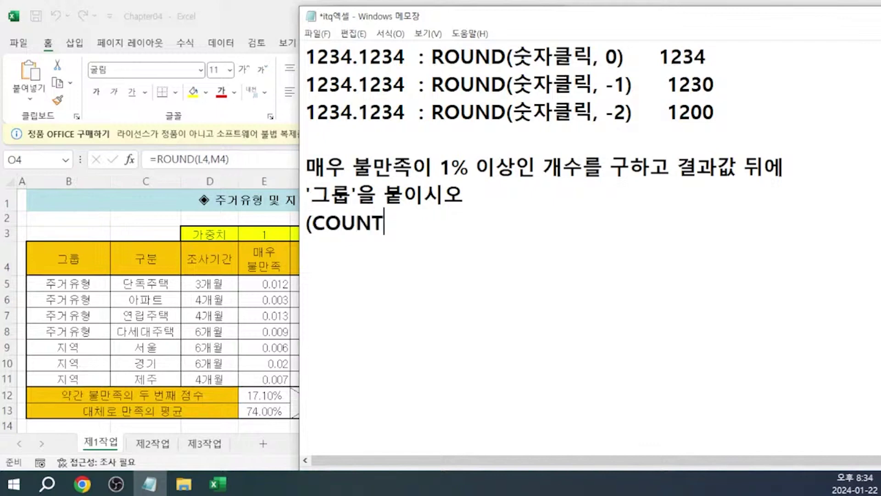
type("IF")
type(", &")
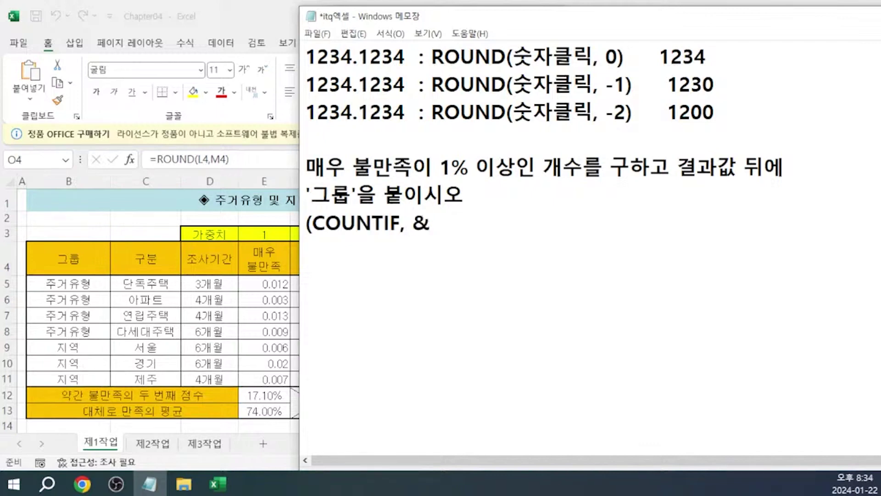
type("연사자 사요ㅇ) --")
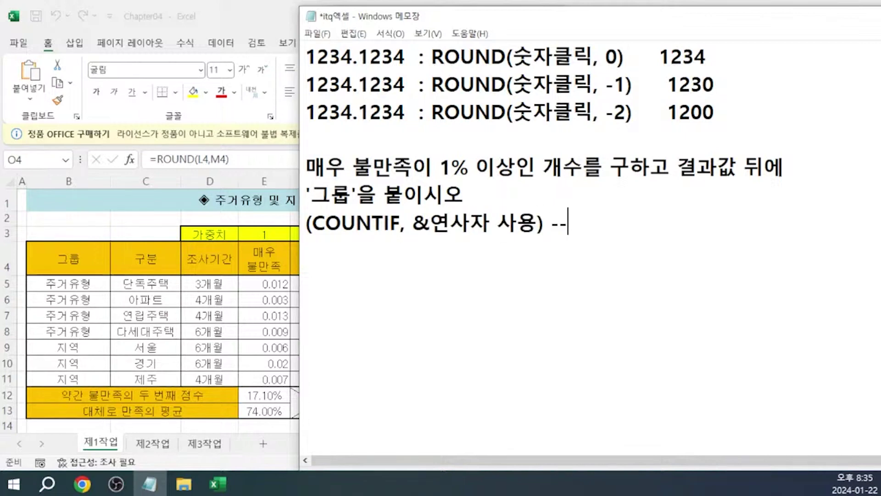
type("> 4그룹")
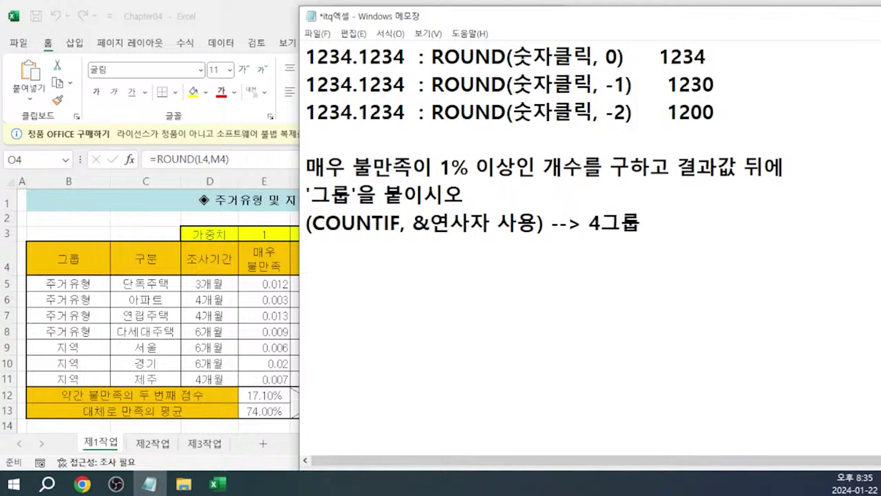
Leave a blank line below the COUNTIF line and add the function name DSUM
key("Return")
key("Return")
type("ㅇ")
key("BackSpace")
key("Hangul")
type("d")
key("BackSpace")
key("Hangul")
type("ㅇ")
key("Hangul")
key("BackSpace")
type("DSUM")
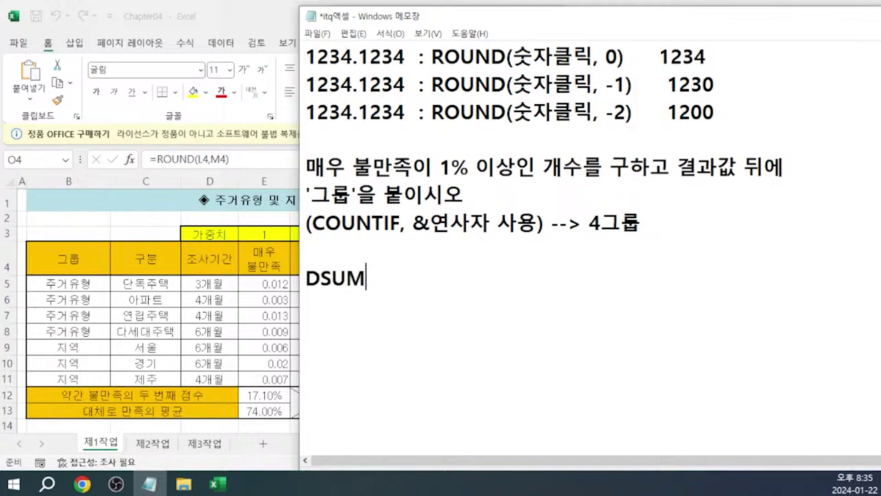
Describe DSUM on the line beneath it as "--> 어떤 조건에 해당하는 것만 더할때"
key("Return")
type("--> ")
type("어떤 조건에 ")
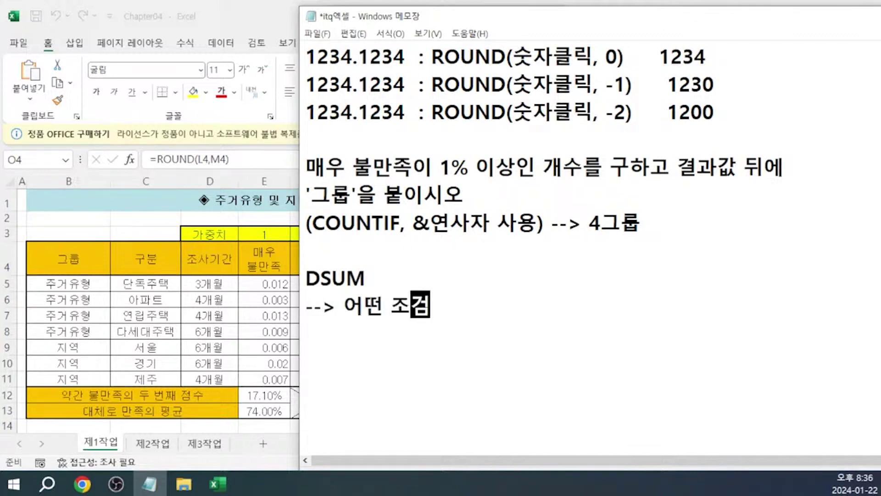
type("해당하는 것만 ")
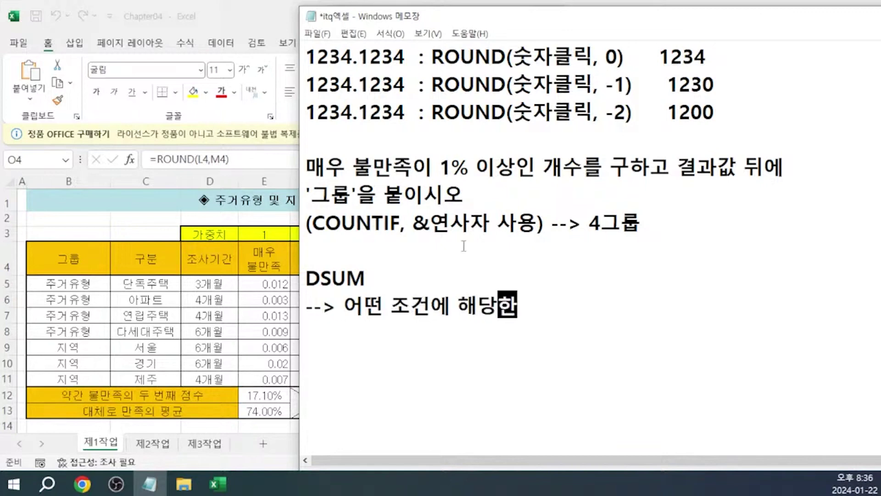
type("더할때")
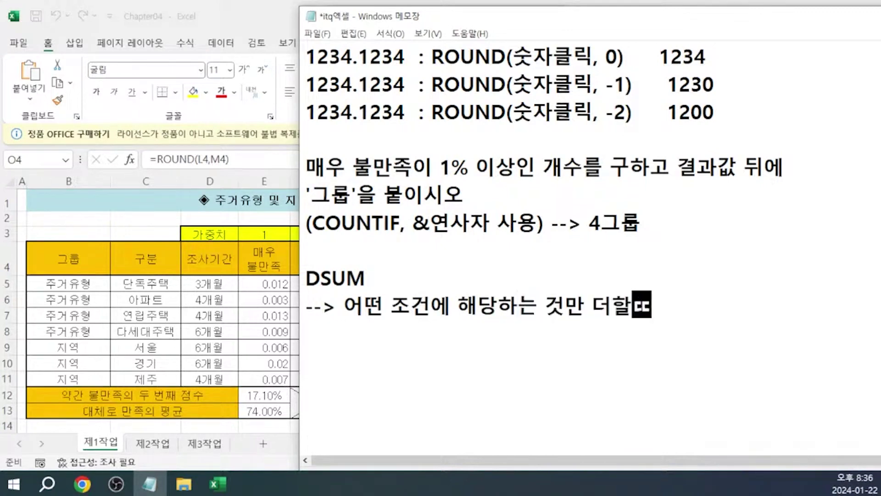
Open the argument list after DSUM with the first argument, "(전체범위, "
key("Up")
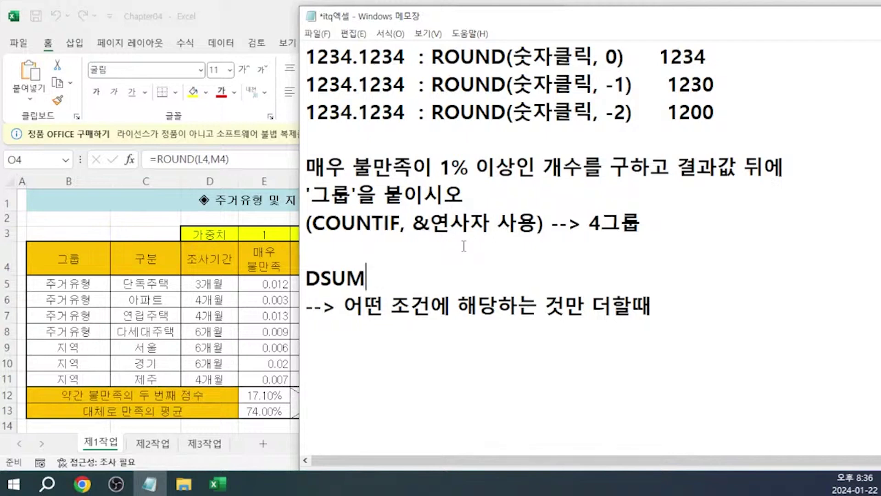
type("(")
type("ㅈ")
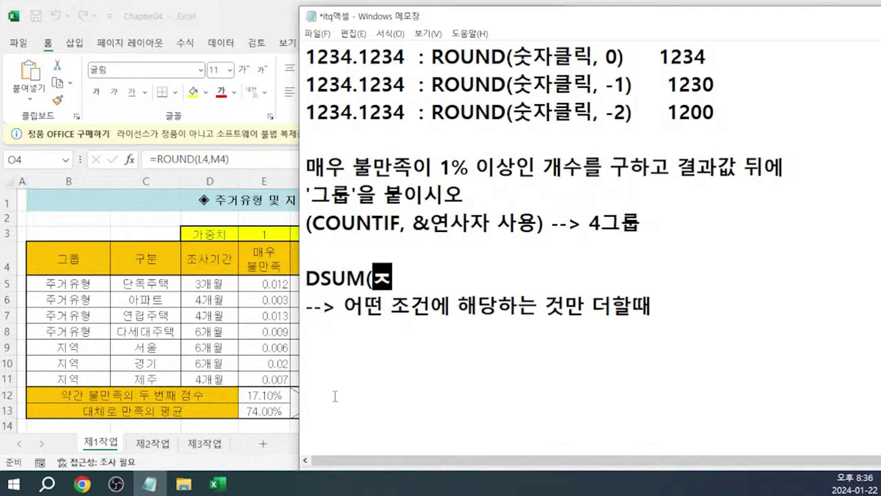
type("전체범위")
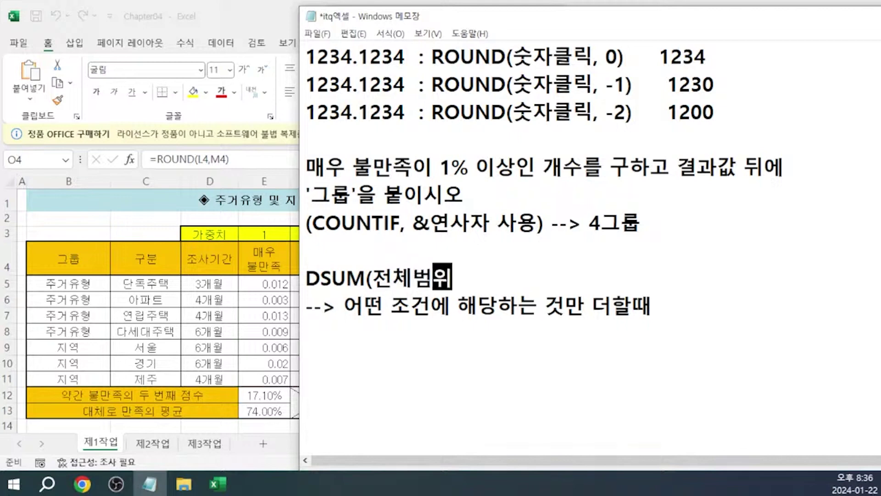
type("를 잡고")
key("BackSpace")
key("BackSpace")
key("BackSpace")
key("BackSpace")
key("BackSpace")
type(", ")
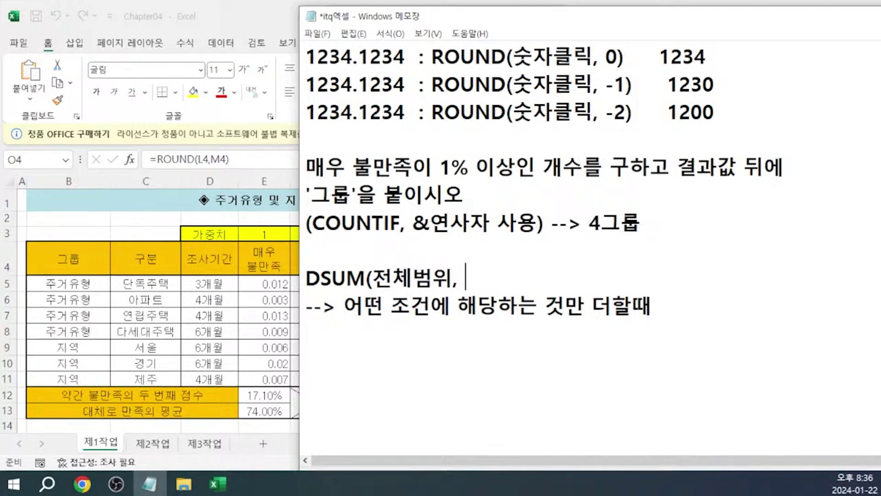
Complete the DSUM syntax with the arguments 필드(숫자) and 조건범위 드레그, and close the parenthesis
type("필드")
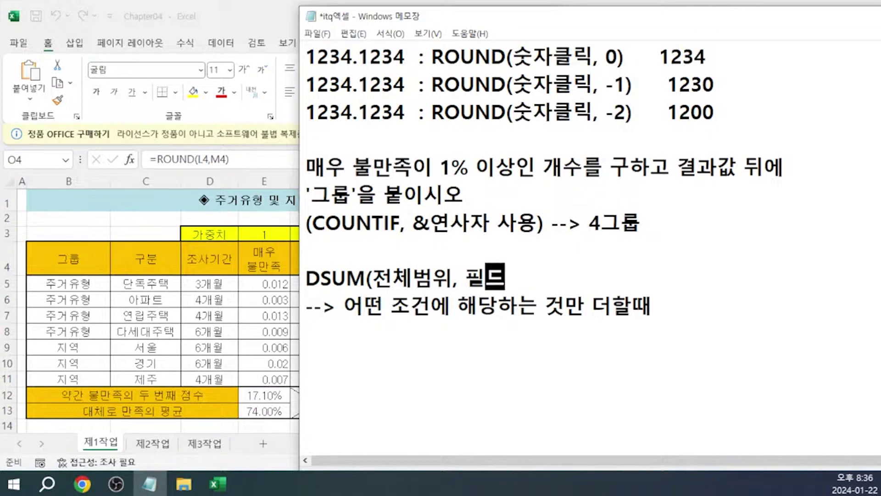
type("(숫자)")
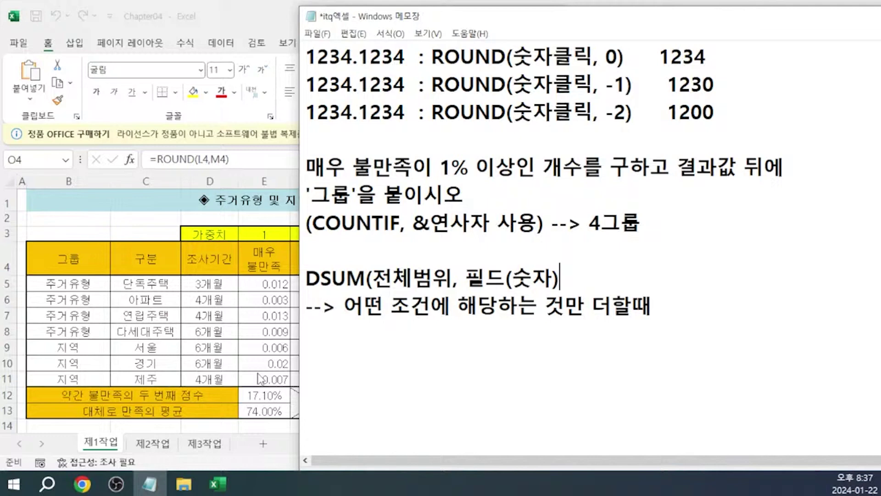
type(", ")
type("조건")
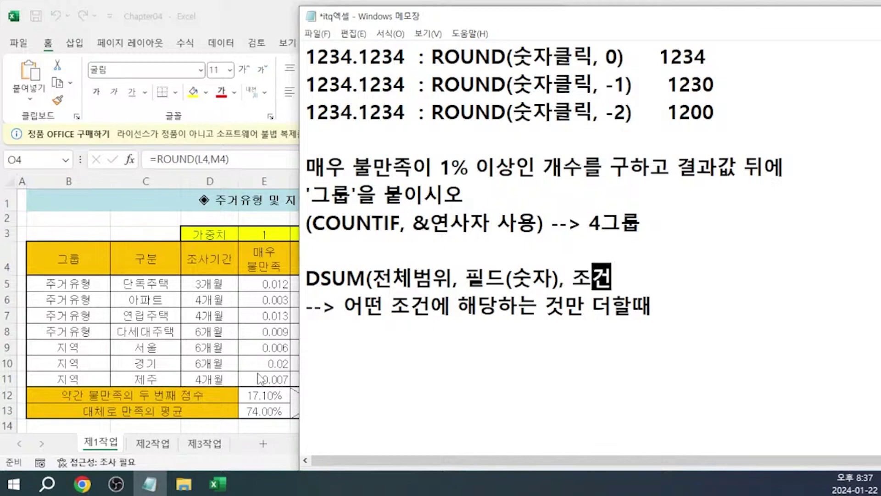
type("버범위 드레그")
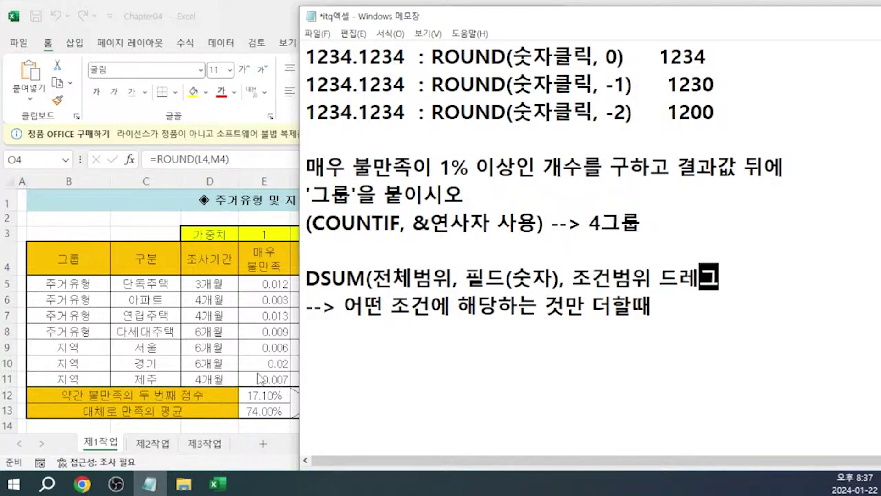
type(")")
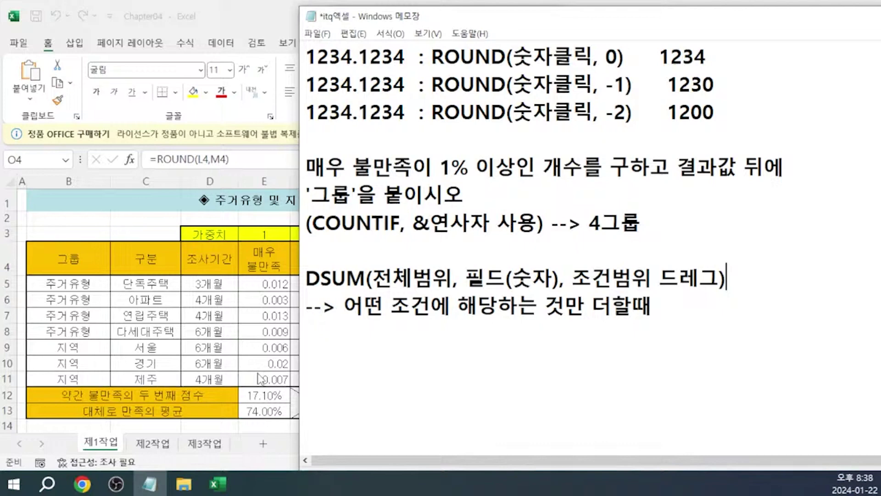
Leave a blank line below the DSUM description and add the function name SUMIF
key("Down")
key("Return")
key("Return")
type("ㄴ")
key("BackSpace")
key("Hangul")
type("SU")
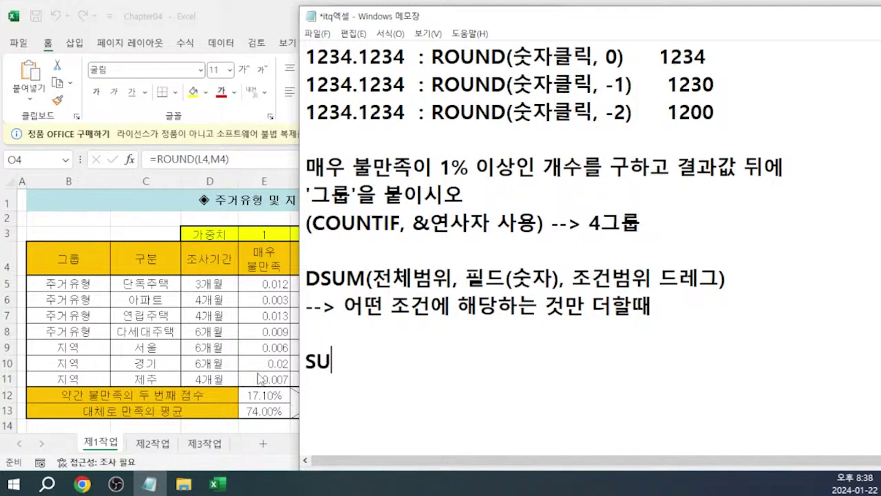
type("MIF")
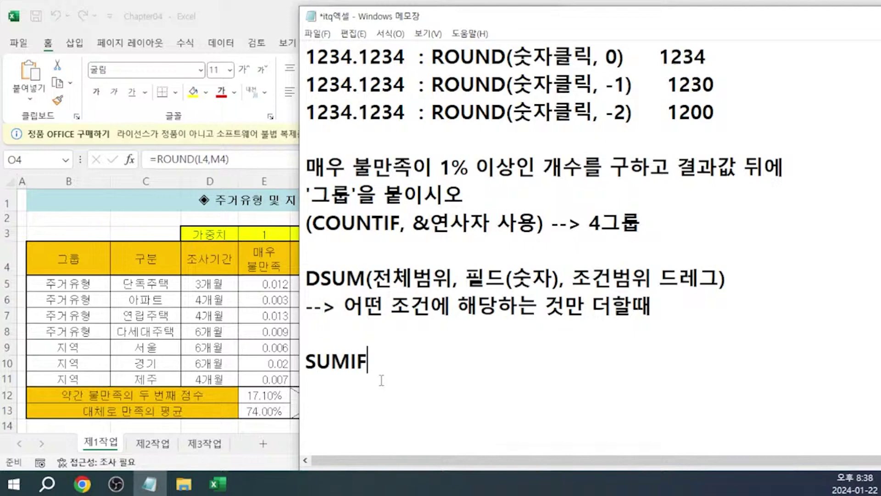
Add the argument list "(범위 , 조건을 직접 타이핑, 더할범위)" after SUMIF
type("(범위")
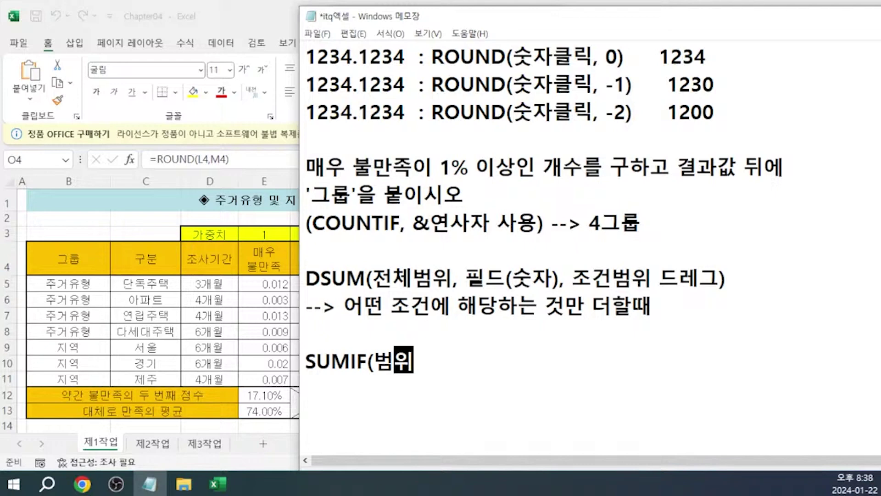
type(",")
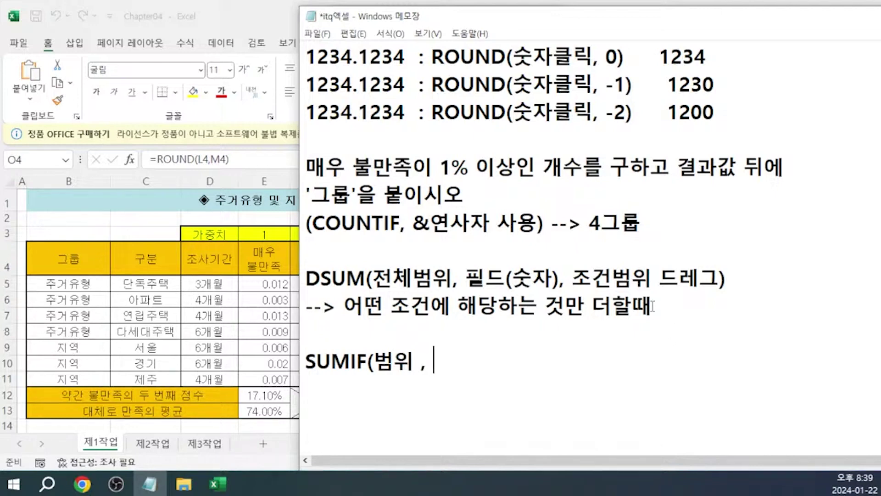
type("조")
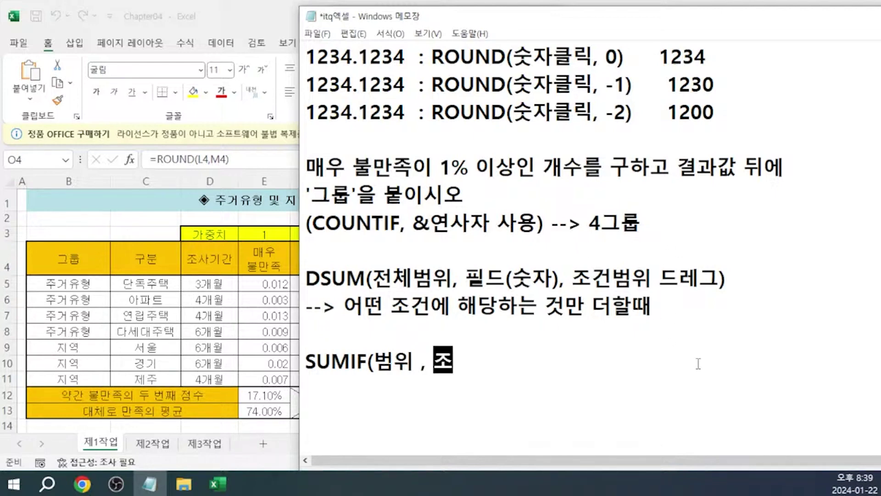
type("건을 직접 타이")
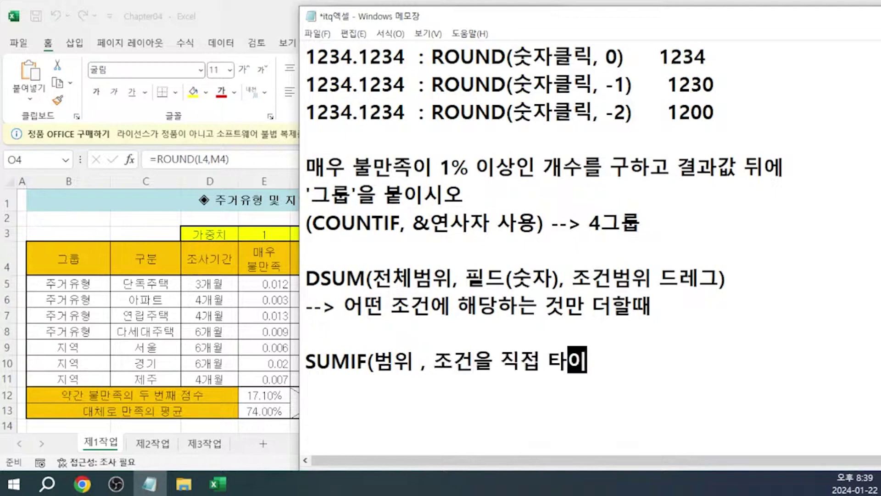
type("핑,")
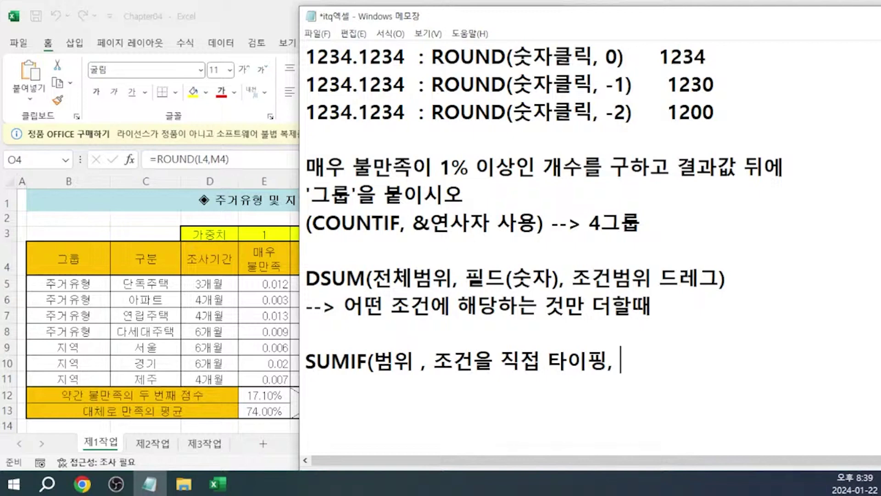
type("더할범위")
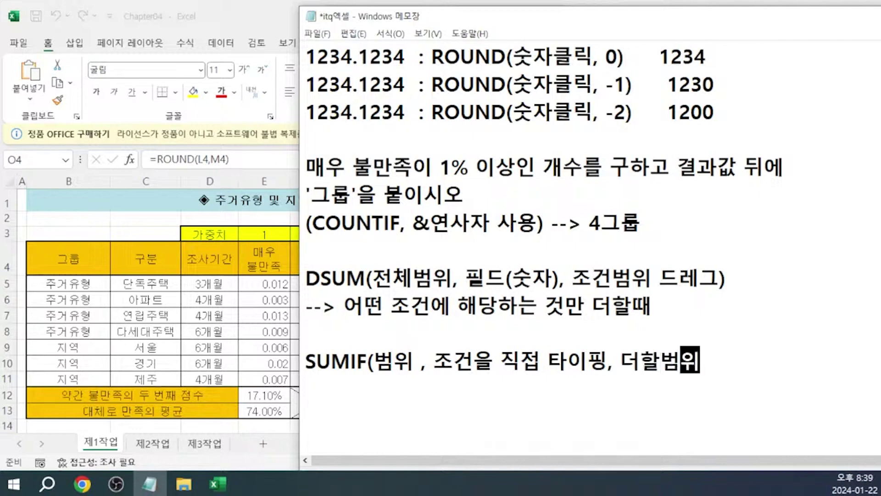
type(")")
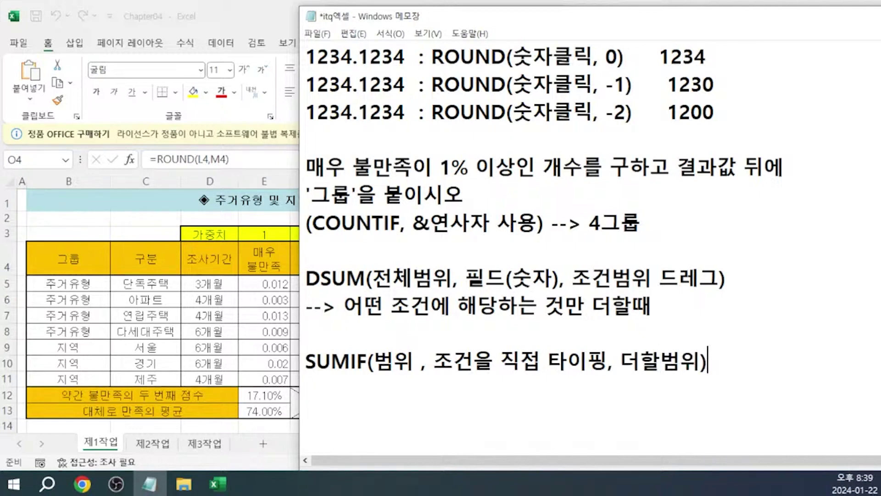
Complete the SUMIF syntax with "더할범위 드레그)" and add the description "--> 어떤 조건에 해당하는 것만 더할때" below it
key("BackSpace")
type("드레그)")
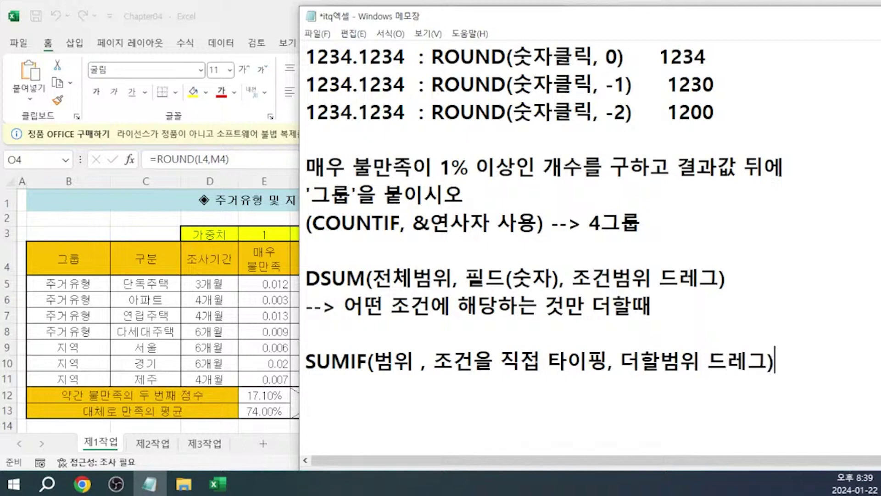
key("Return")
type("--> 어떤 조건에 해당하는 것만 더할때")
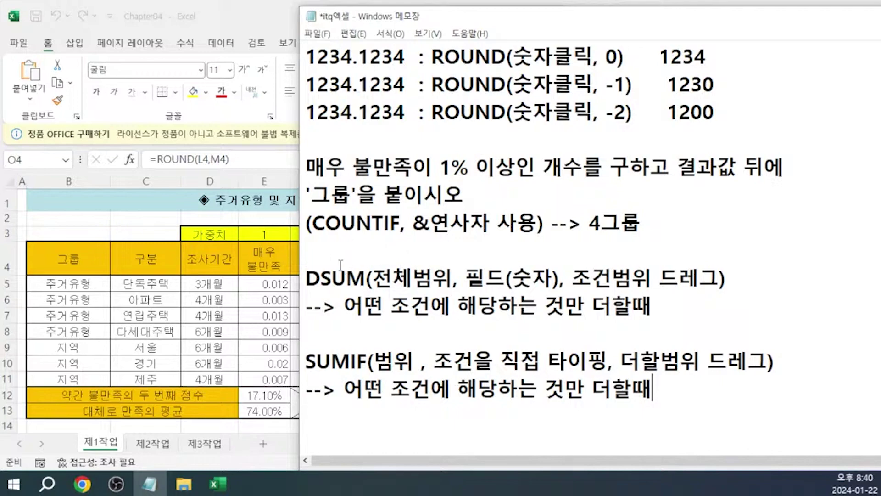
Switch to Excel and count the 지역 entries of the 그룹 column in K4 with =COUNTIF(B5:B11,"지역")
left_click(337, 248)
key("alt+Tab")
key("Left")
key("Left")
key("Left")
key("Left")
type("=COUNT")
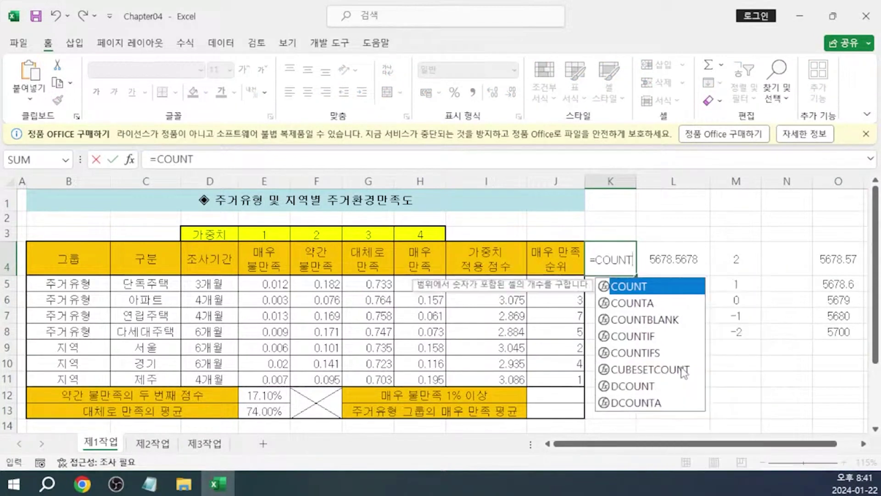
type("IF(")
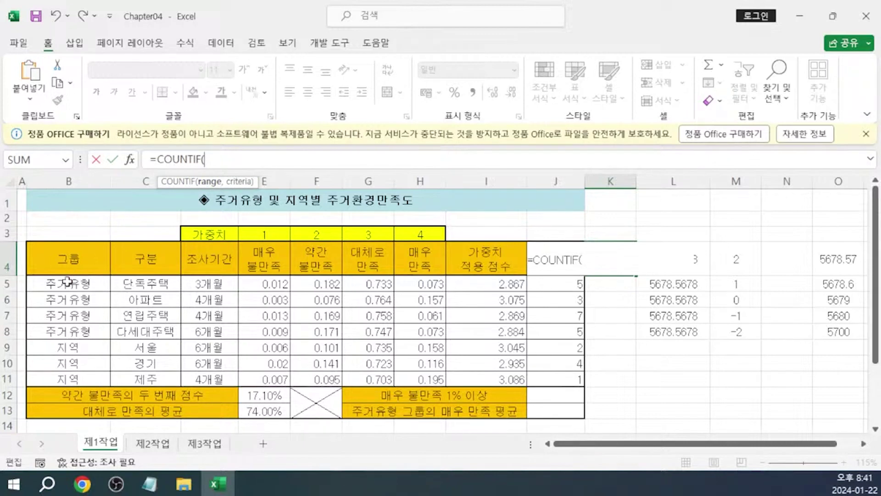
left_click_drag(67, 280, 66, 379)
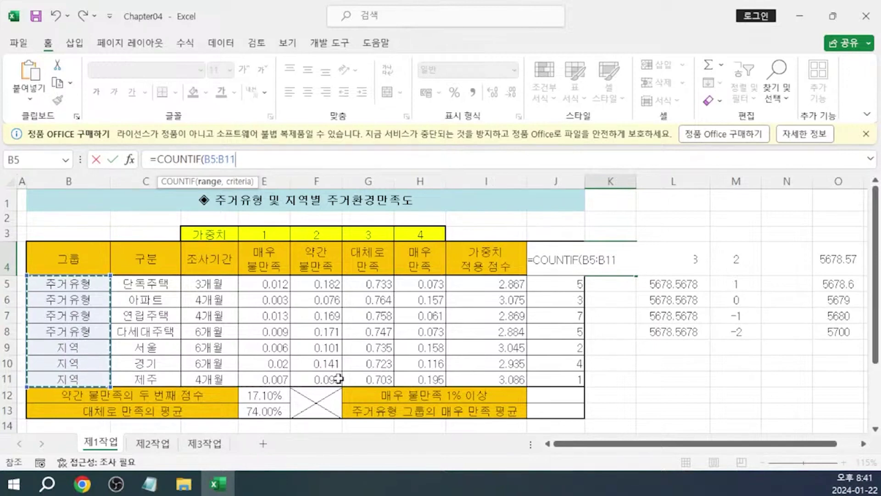
type(",\"")
type("지역\"")
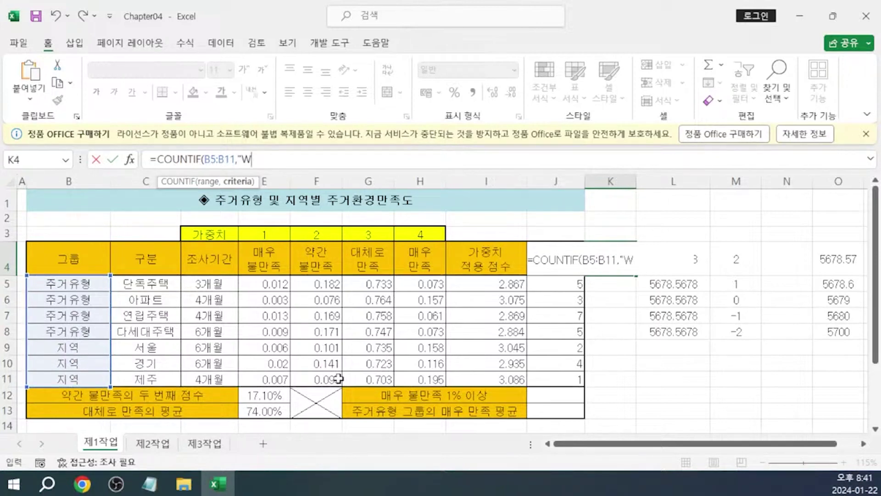
type(")")
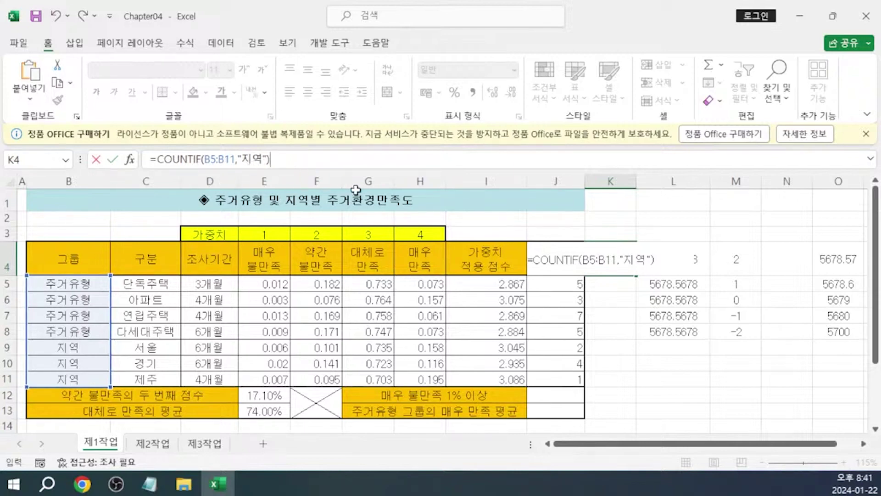
key("Return")
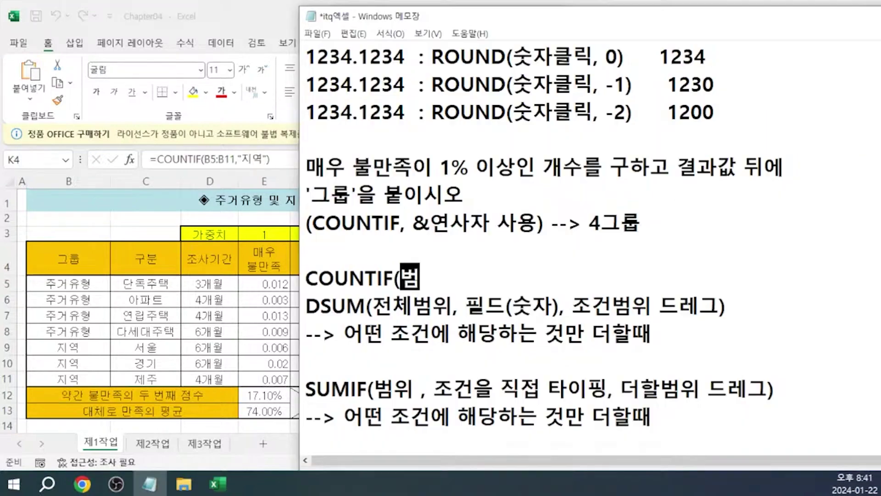
Write the COUNTIF syntax in the Notepad notes above DSUM as "COUNTIF(범위, 조건을 직접쓰기)", followed by a blank line
type("위")
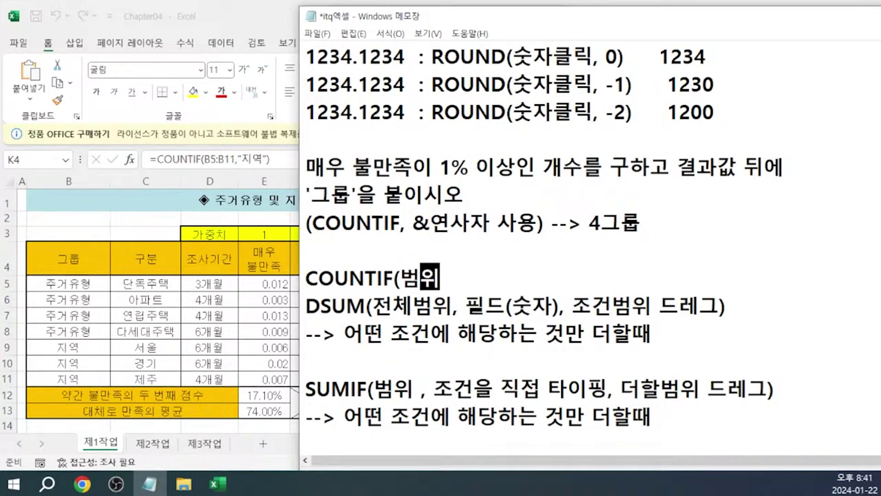
type(", \"")
key("Return")
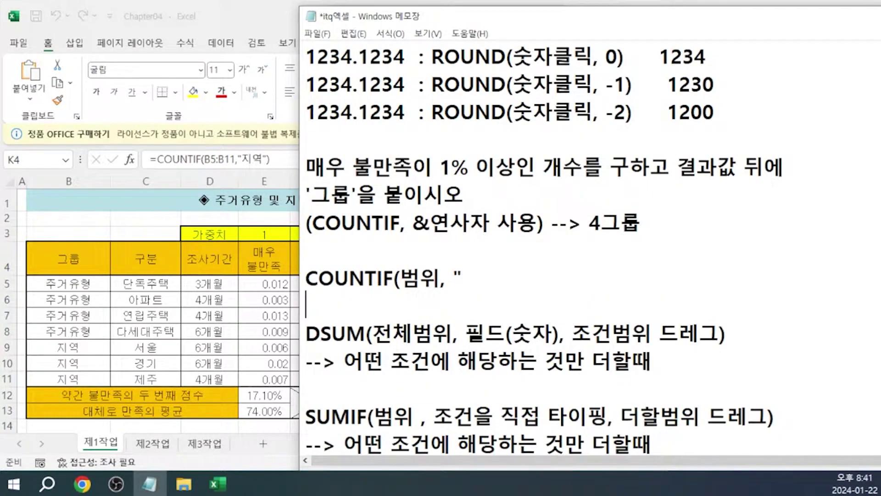
left_click(496, 277)
key("BackSpace")
type("조건을 직접")
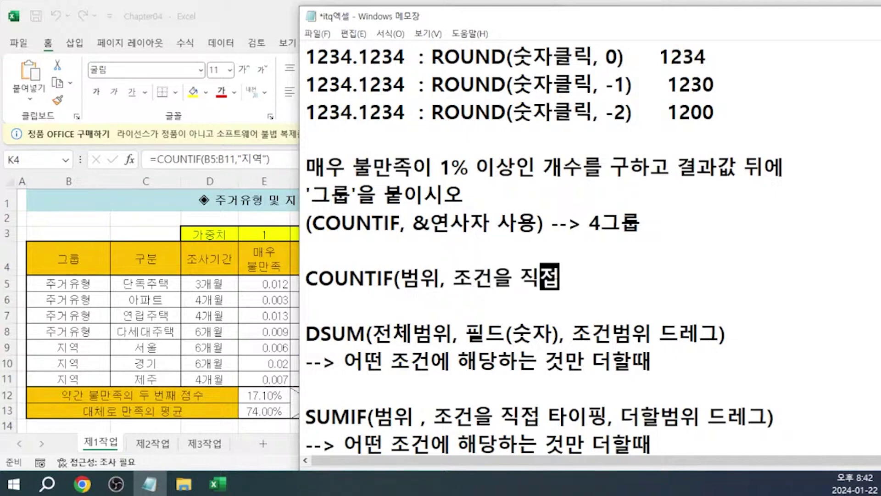
type("쓰기)")
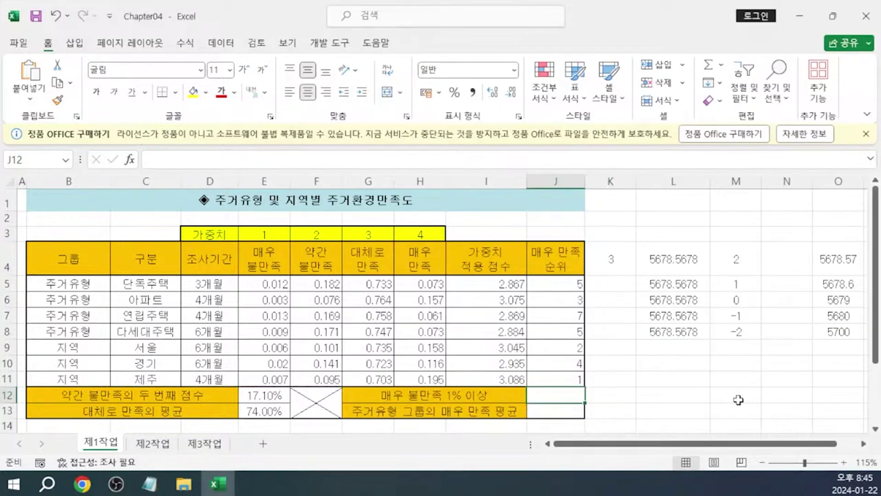
Enter =COUNTIF(E5:E11,">=1%") in Excel cell J12 to count the 매우 불만족 values of at least 1%
type("=")
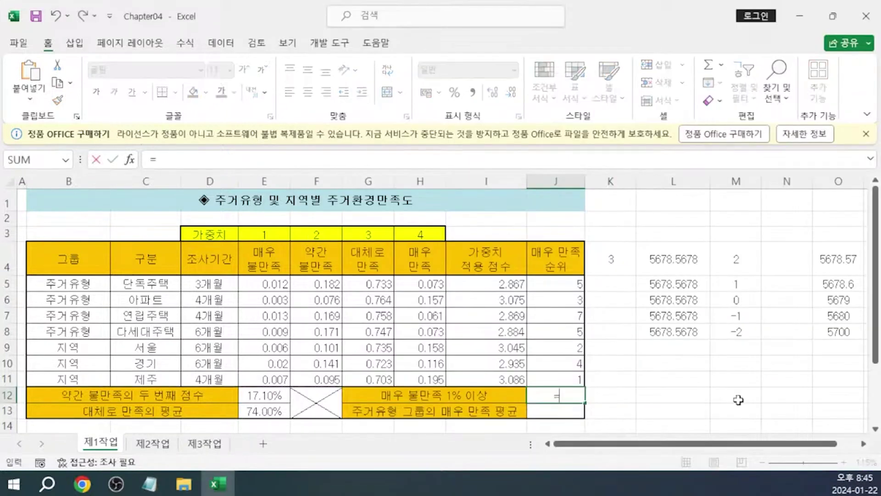
type("COUNT")
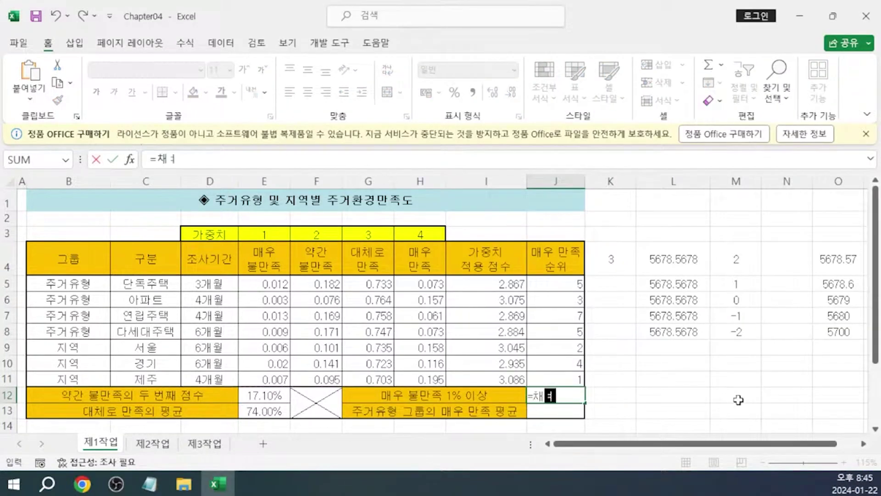
type("IF")
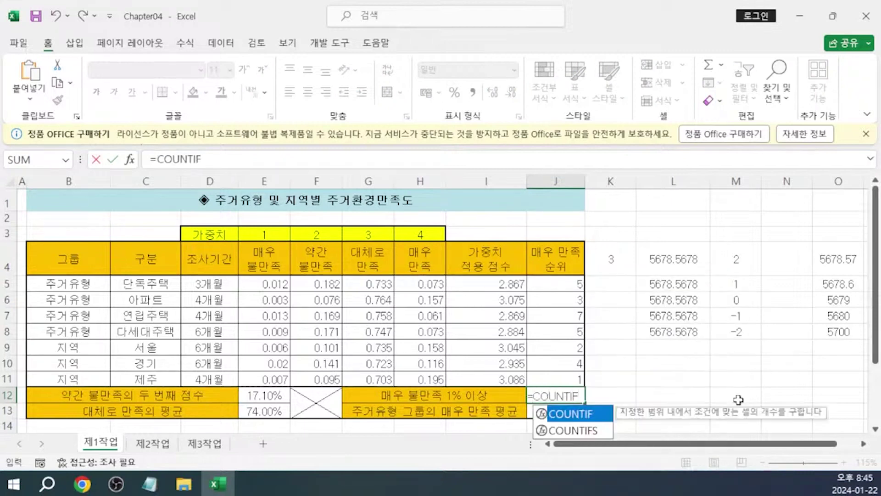
type("(")
left_click(346, 159)
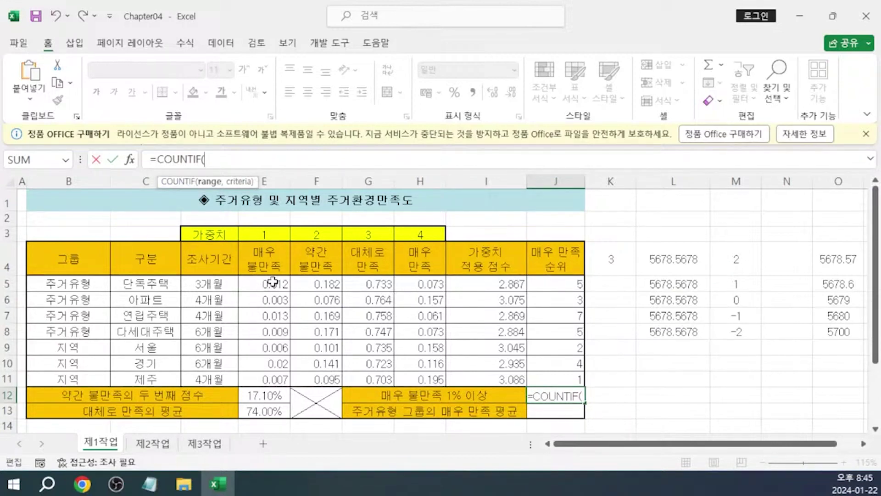
left_click_drag(273, 281, 264, 372)
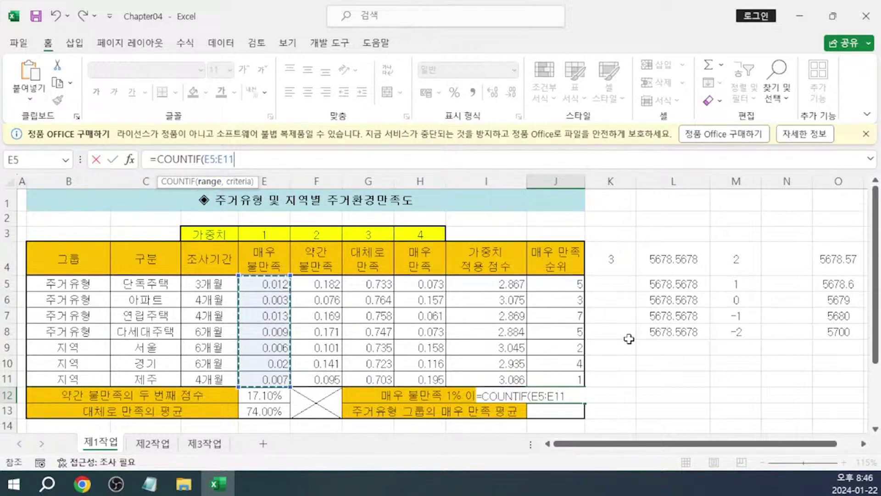
type(",")
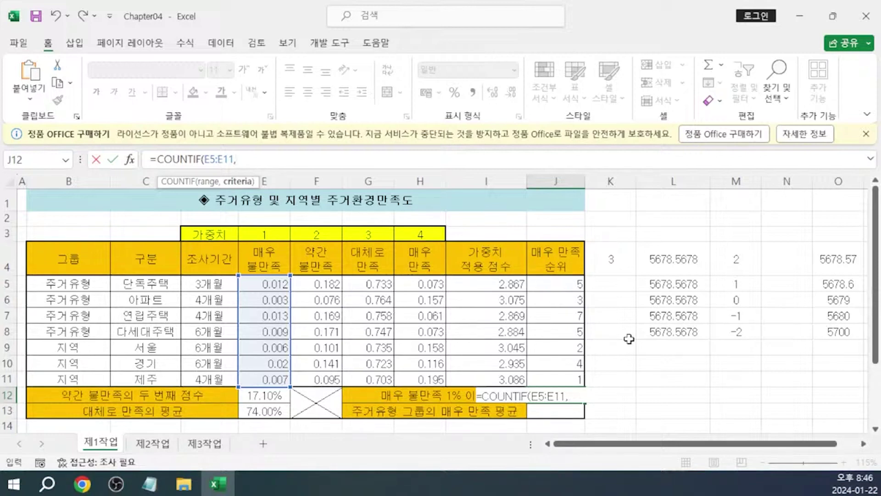
type(">=1%\"")
type(")")
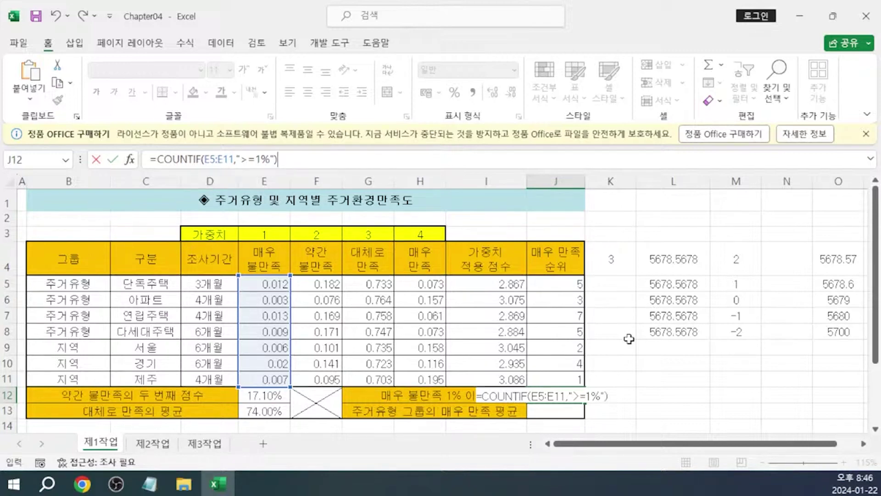
key("Return")
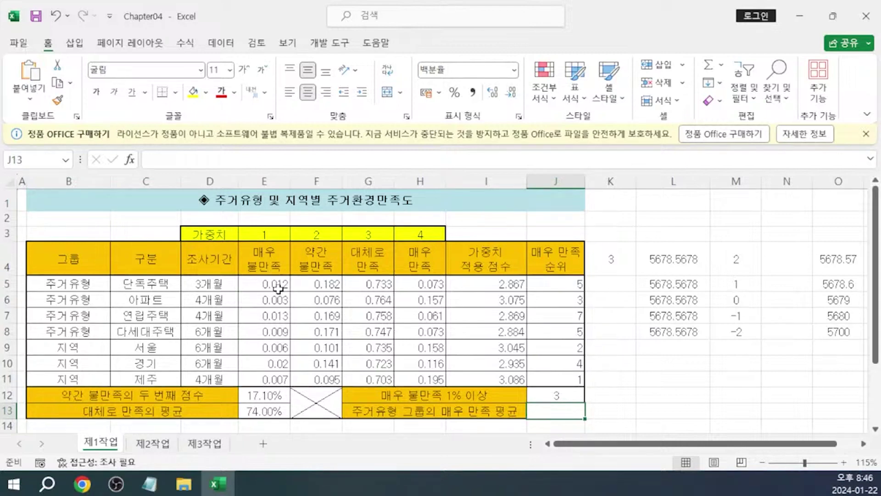
Clear the scratch cells K4:O9 and copy the 매우 불만족 values E5:E11 to the column starting at L4
left_click_drag(621, 262, 815, 338)
key("Delete")
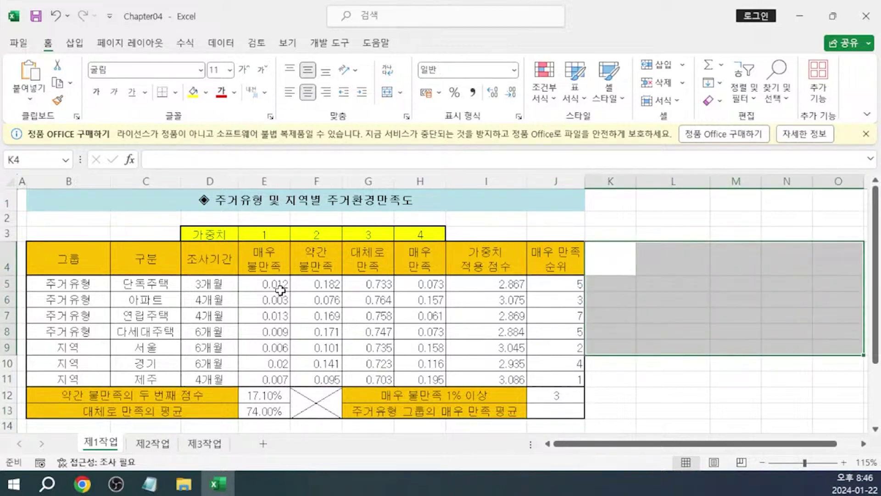
left_click_drag(279, 287, 276, 379)
key("ctrl+c")
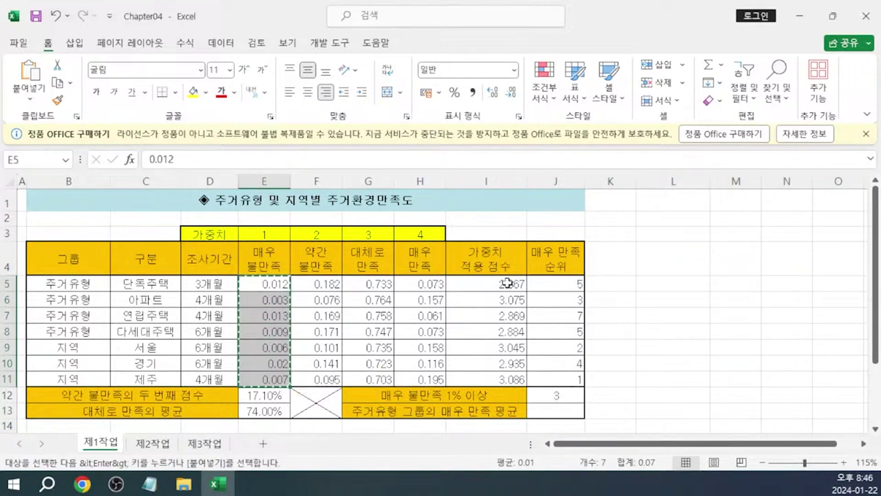
left_click(709, 261)
key("ctrl+v")
left_click(789, 281)
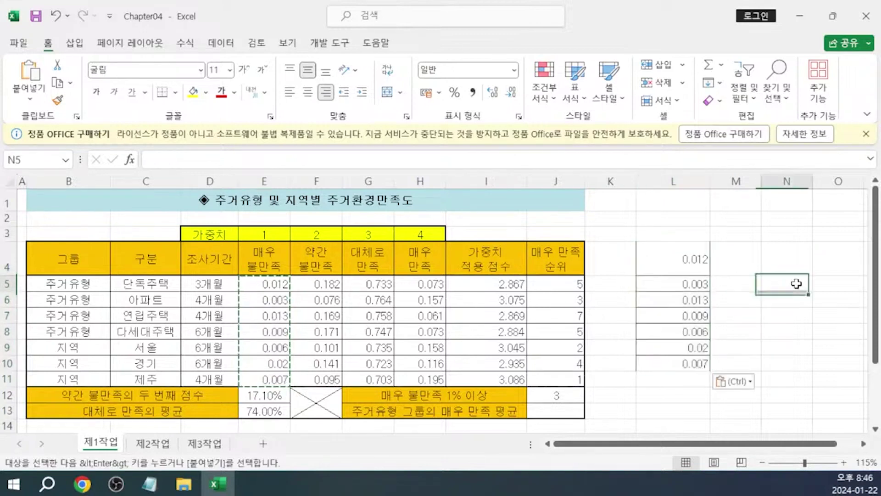
Format the copied values in L4:L10 as percentages with two decimal places
left_click(683, 266)
mouse_move(680, 289)
left_mouse_down()
mouse_move(674, 379)
mouse_move(673, 364)
left_mouse_up()
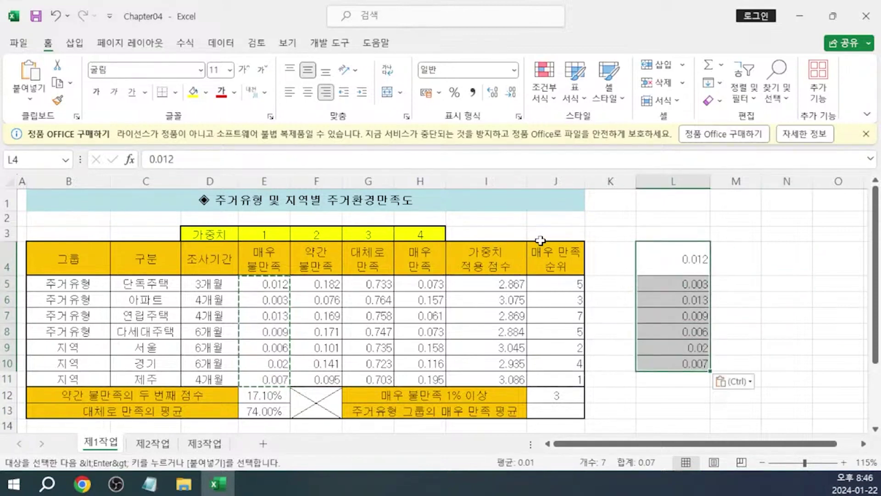
left_click(454, 93)
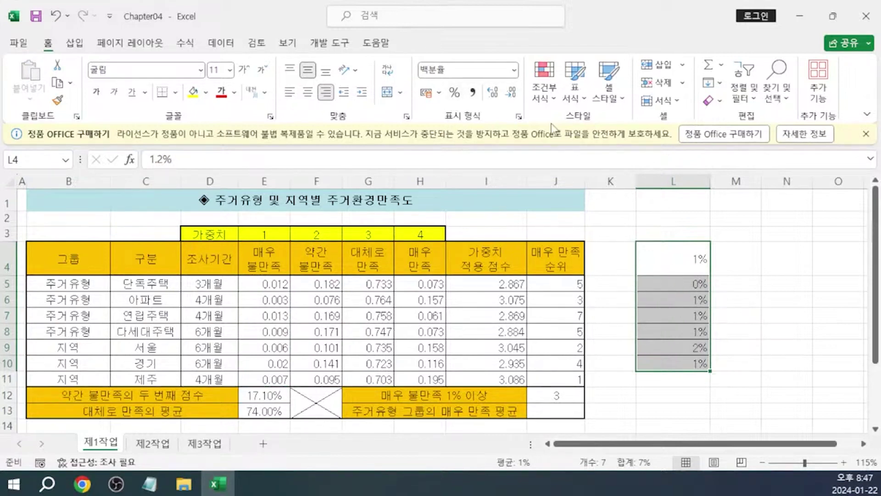
left_click(493, 93)
left_click(493, 94)
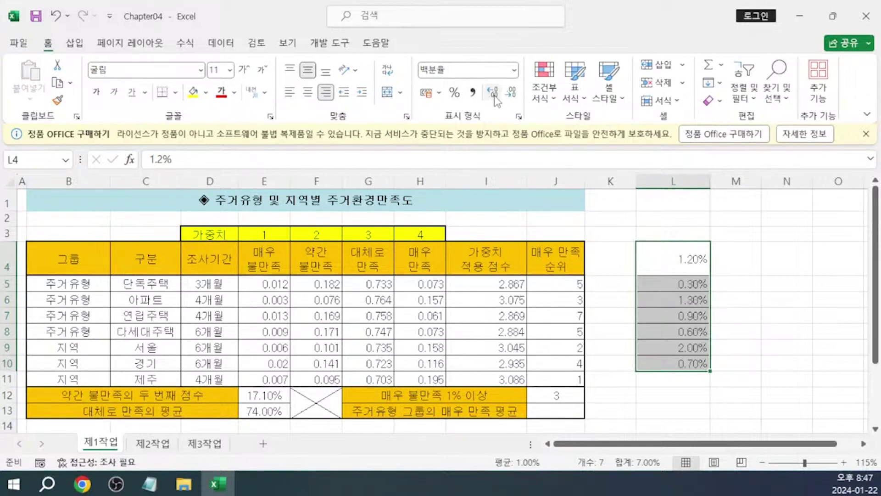
left_click(512, 93)
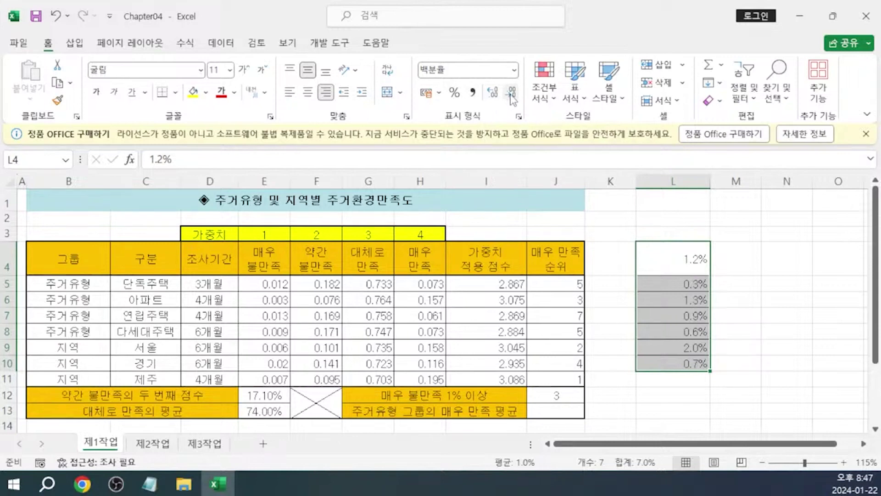
left_click(512, 93)
left_click(494, 94)
left_click(494, 94)
left_click(494, 94)
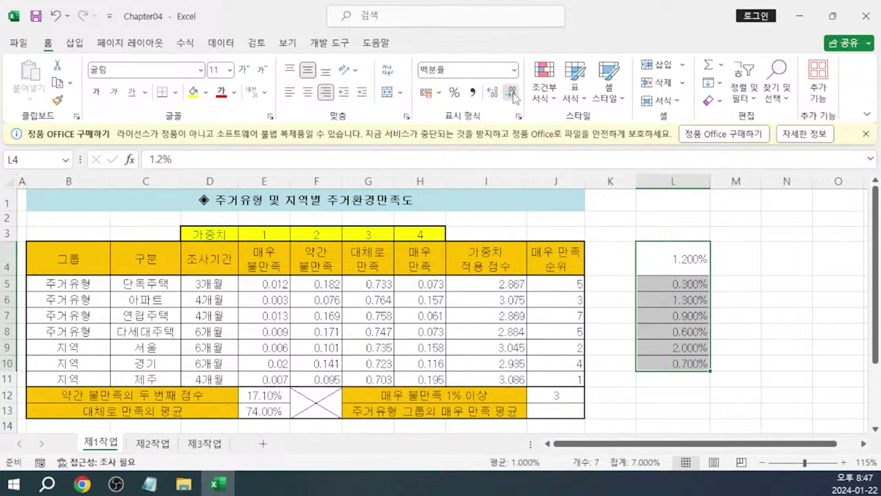
left_click(511, 93)
left_click(511, 94)
left_click(494, 94)
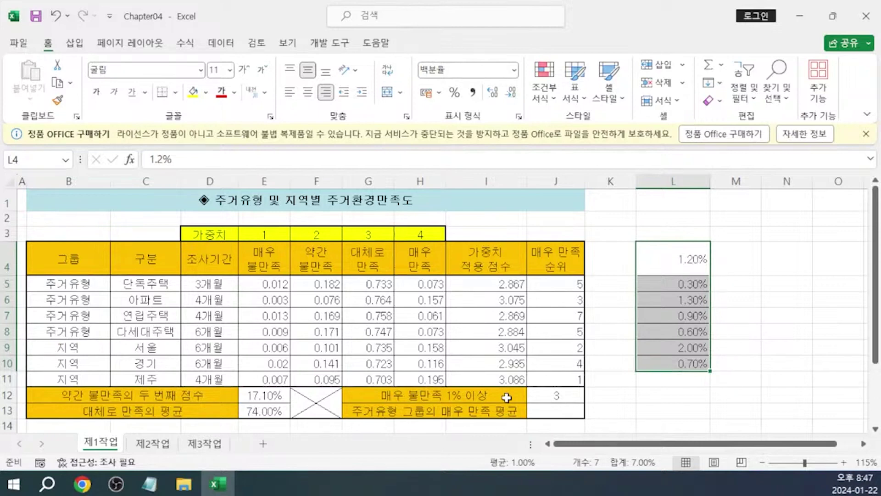
Append &"그룹" to the COUNTIF formula in J12
left_click(566, 395)
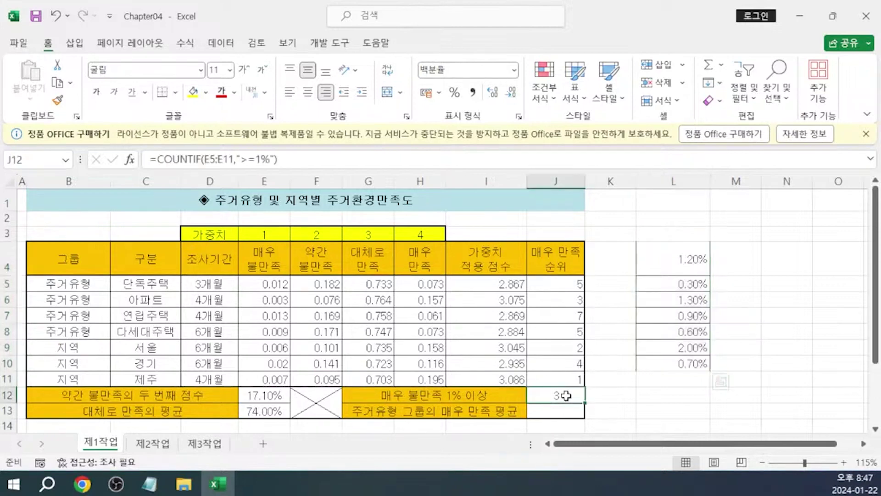
left_click(370, 158)
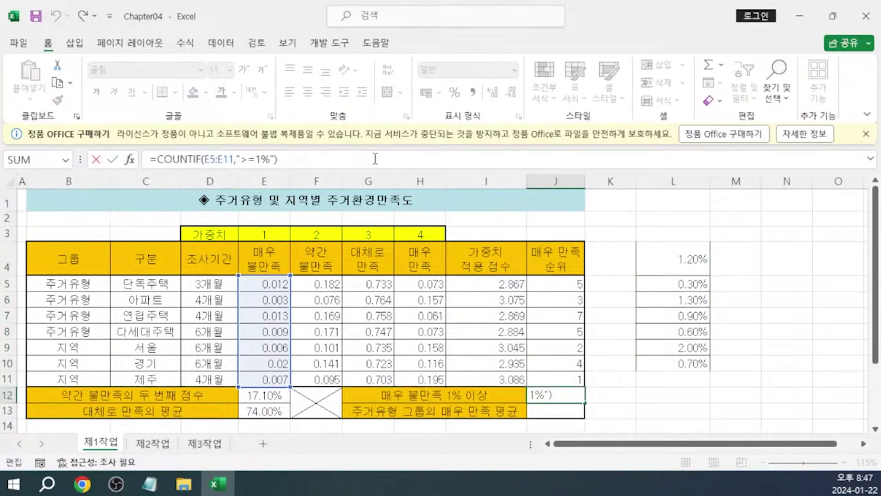
type("&\"그룹\"")
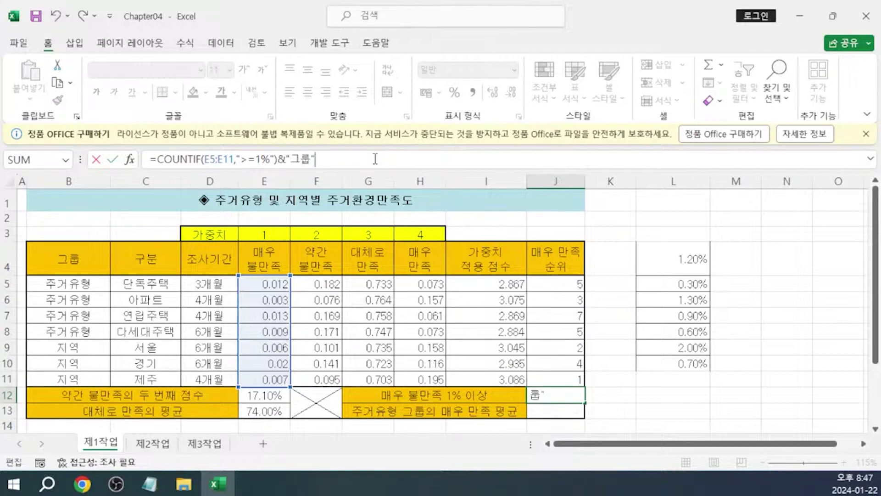
key("Return")
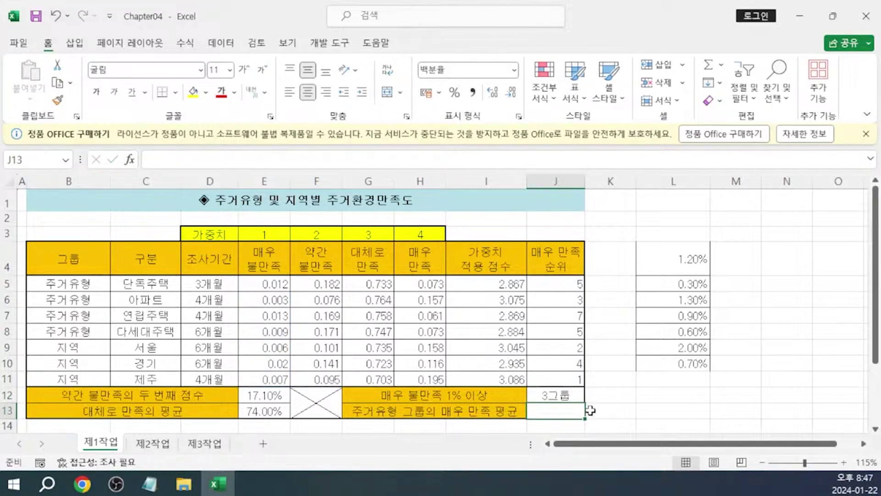
Paste =COUNTIF(E5:E11,">=1%")&"그룹" after 정답 in the Notepad notes for the COUNTIF question, and return to Excel
key("alt+Tab")
key("ctrl+v")
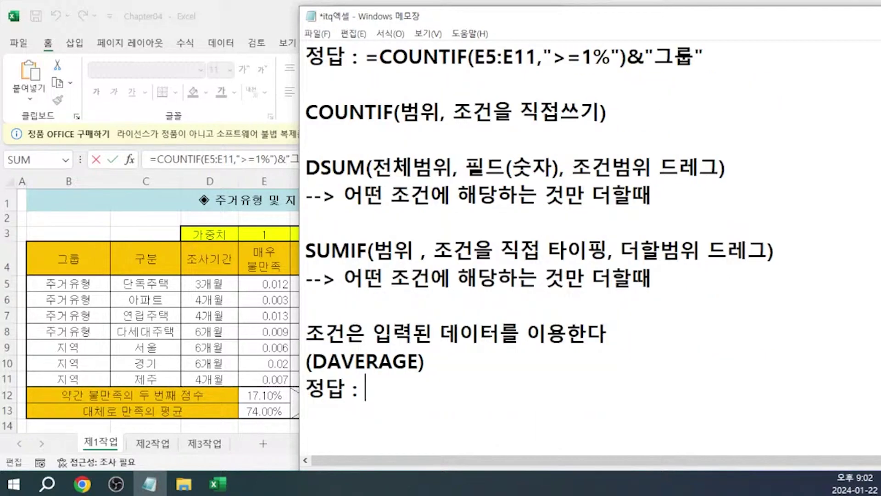
key("alt+Tab")
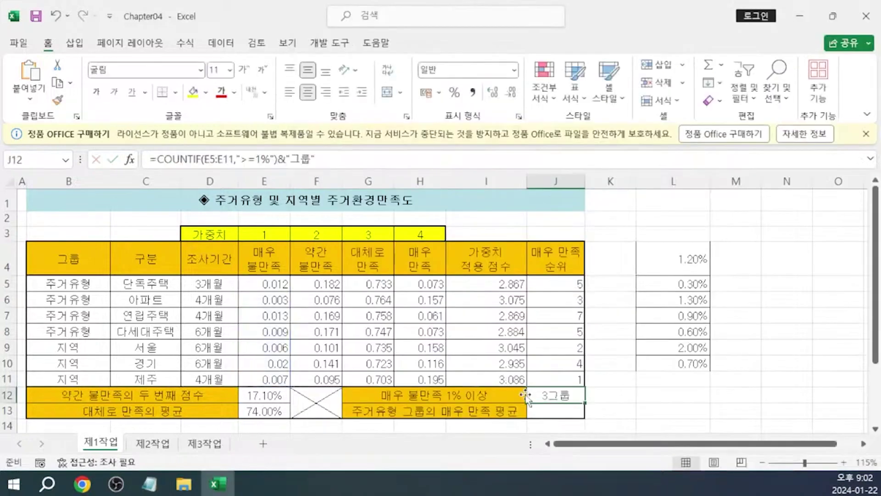
Start a DAVERAGE formula in J13 with B4:J11 as the database and 7 as the field number
key("Down")
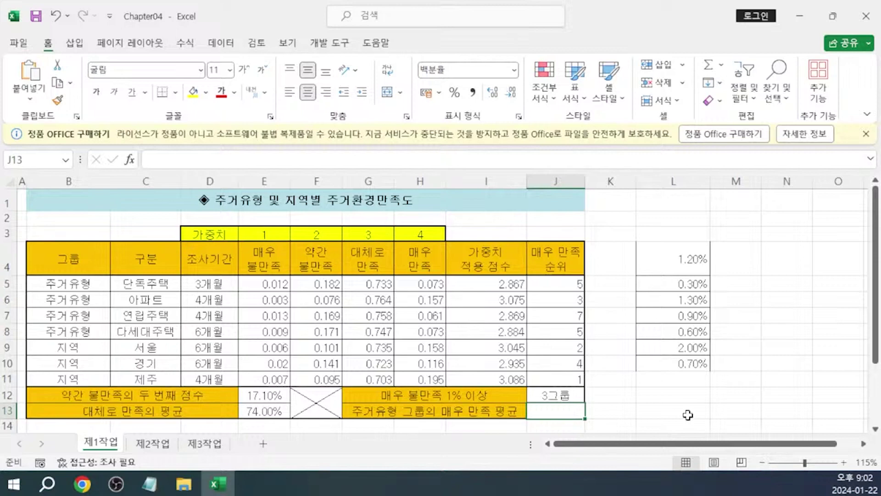
type("=")
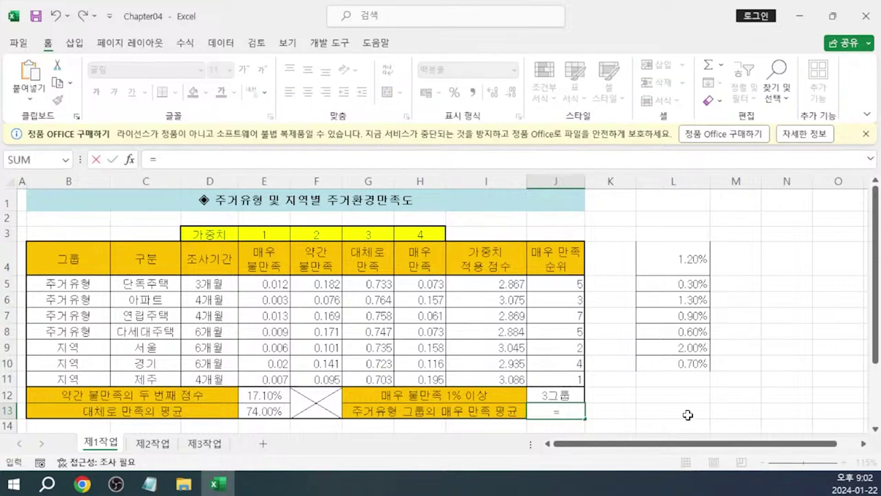
type("DAVER")
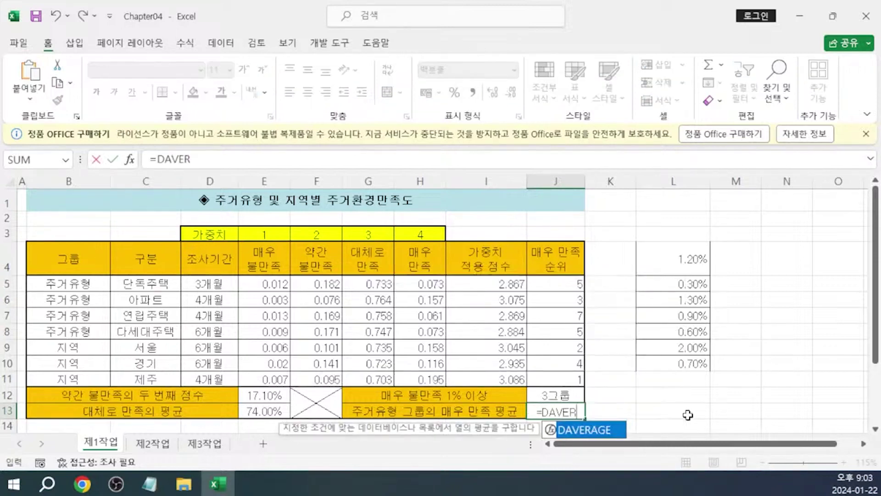
key("Tab")
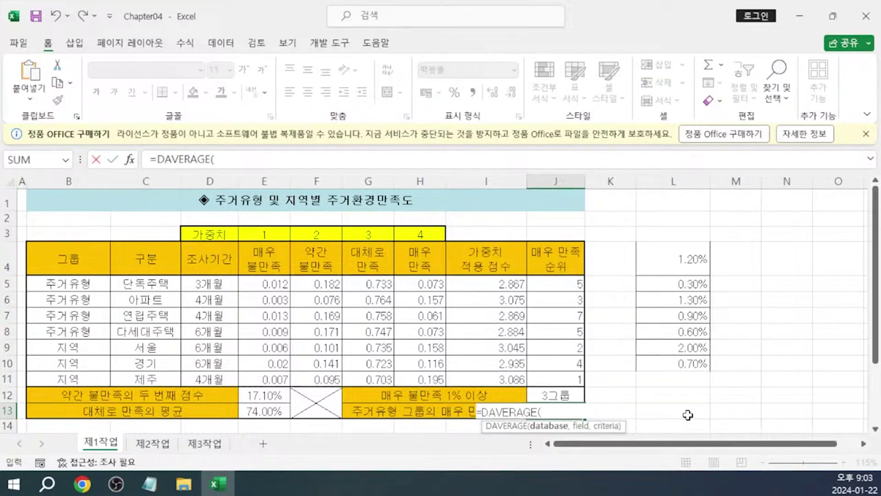
left_click(239, 159)
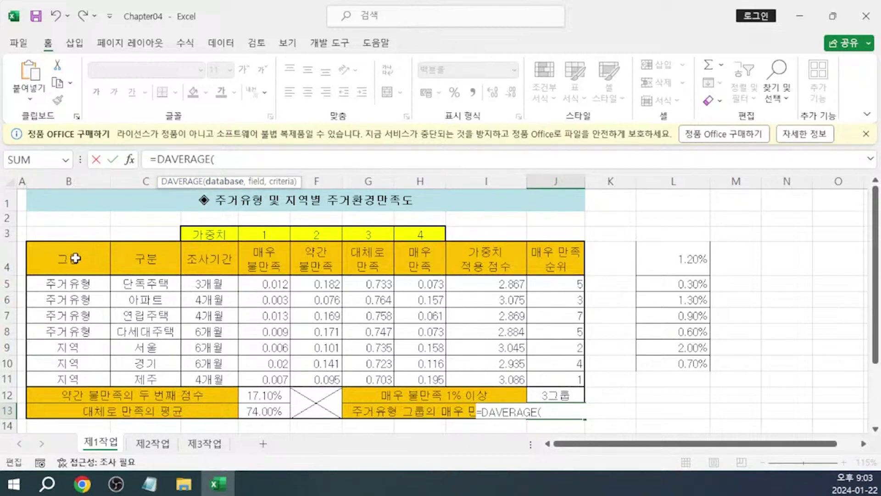
left_click_drag(75, 258, 548, 373)
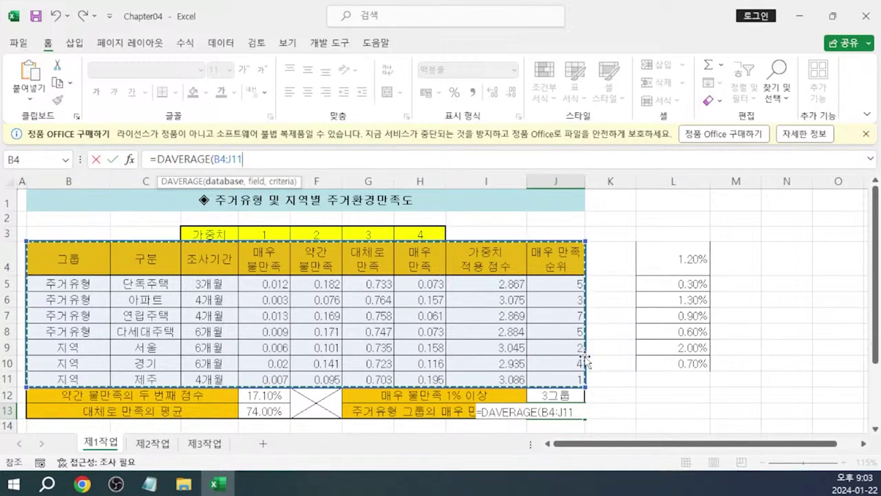
type(",")
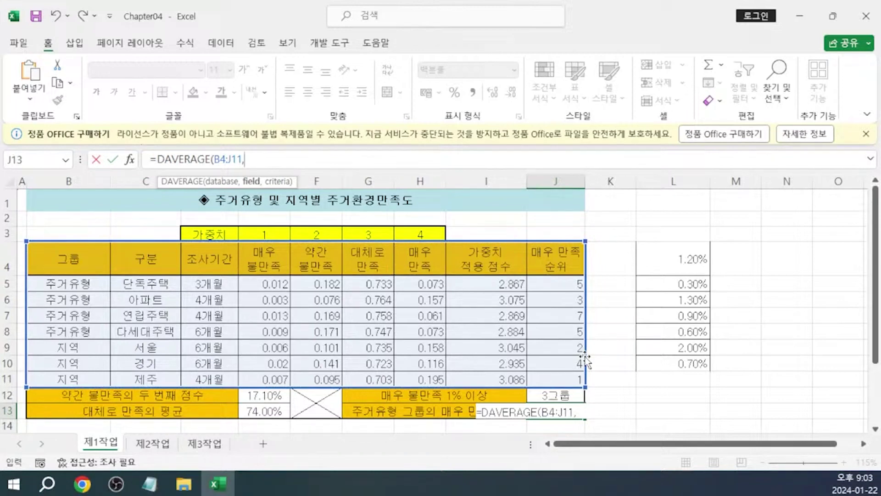
type("7,")
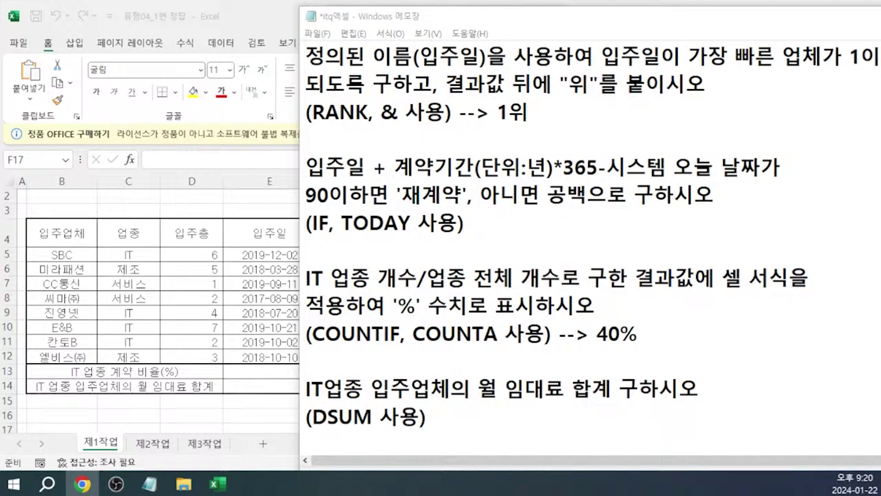
Switch from Notepad to the 유형04_1번 정답 workbook in Excel and start a RANK.EQ formula in I5 under 입주순위
key("alt+Tab")
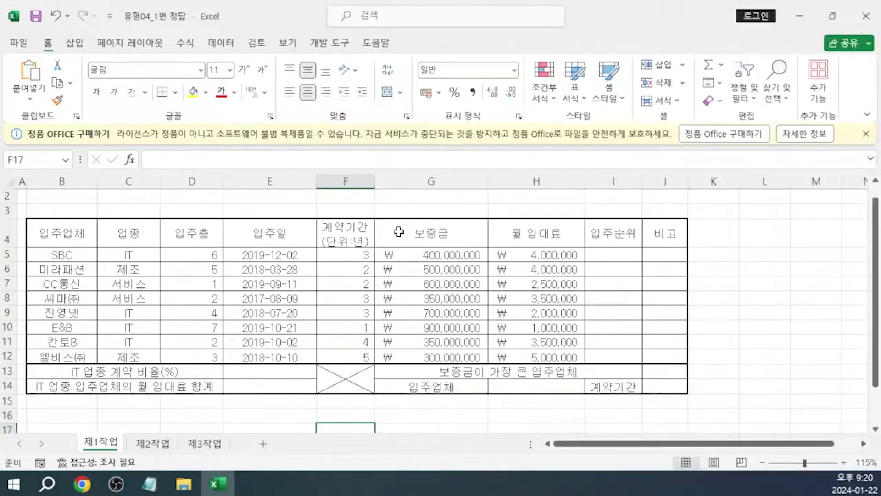
left_click(594, 251)
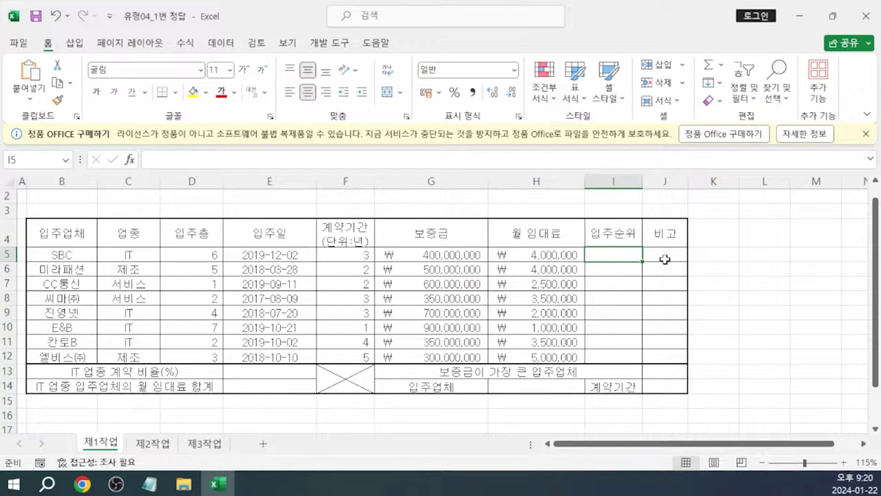
type("=RAN")
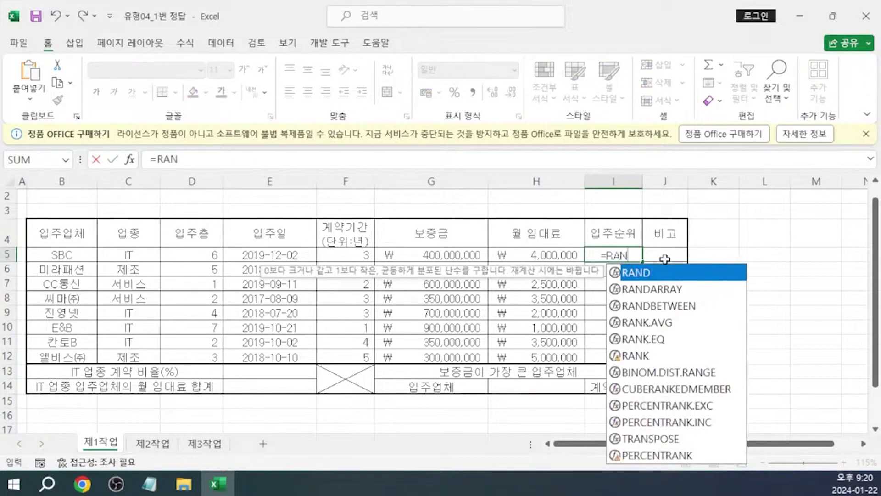
key("Down")
key("Down")
key("Down")
key("Down")
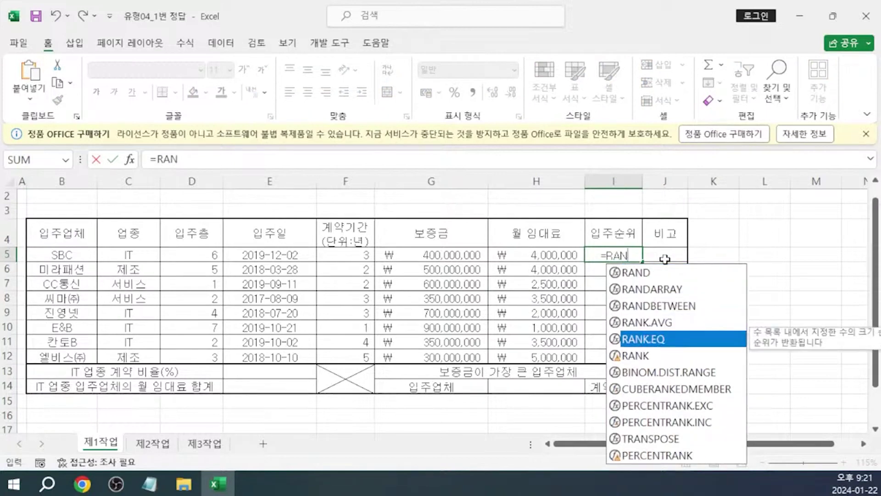
key("Tab")
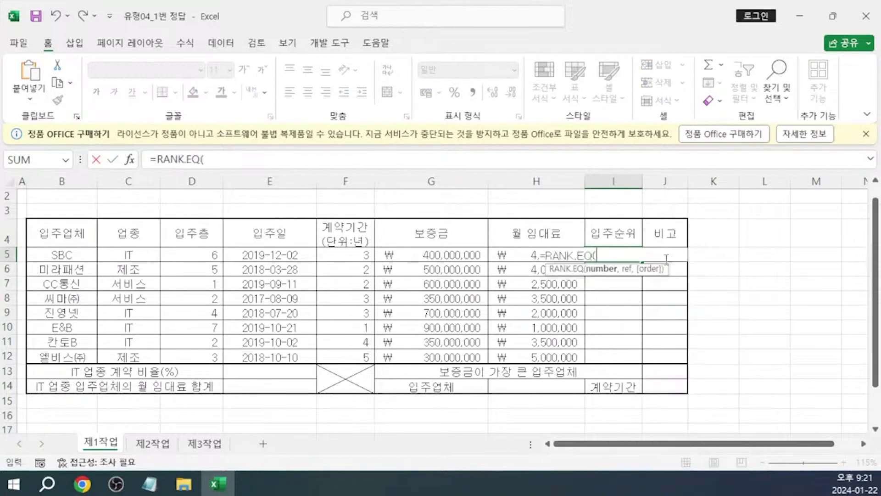
Complete the I5 formula as =RANK.EQ(E5,입주일,1)&"위", using the E5:E12 dates as the reference, and commit it
left_click(302, 160)
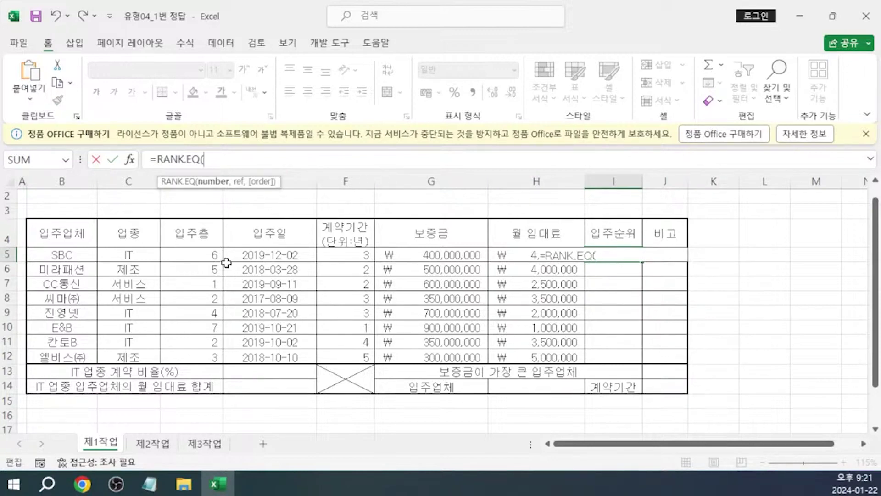
left_click(253, 255)
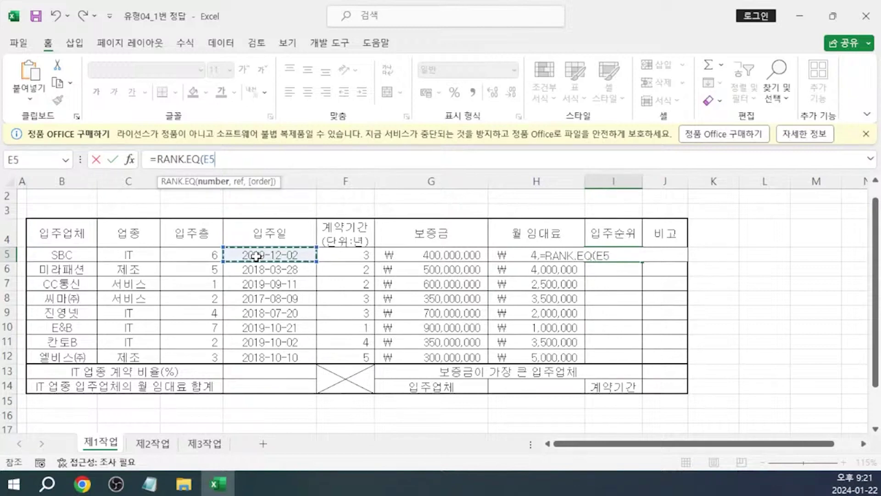
type(",")
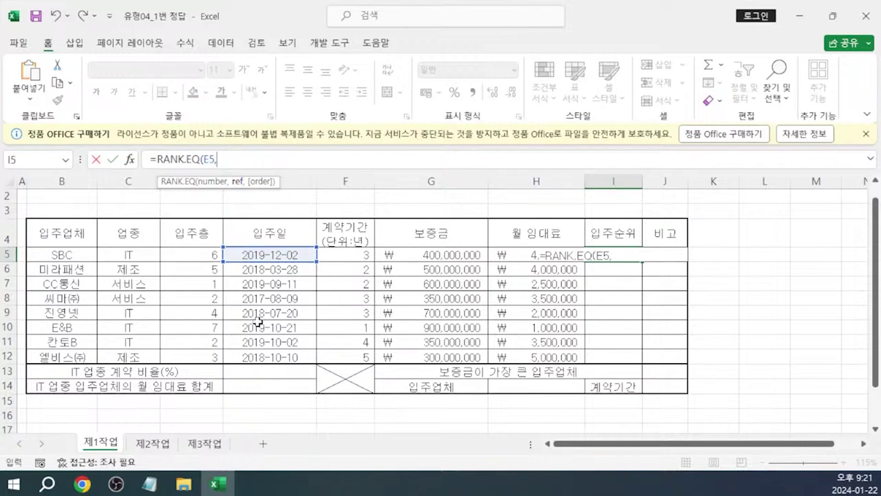
left_click(261, 357)
left_click_drag(260, 358, 260, 257)
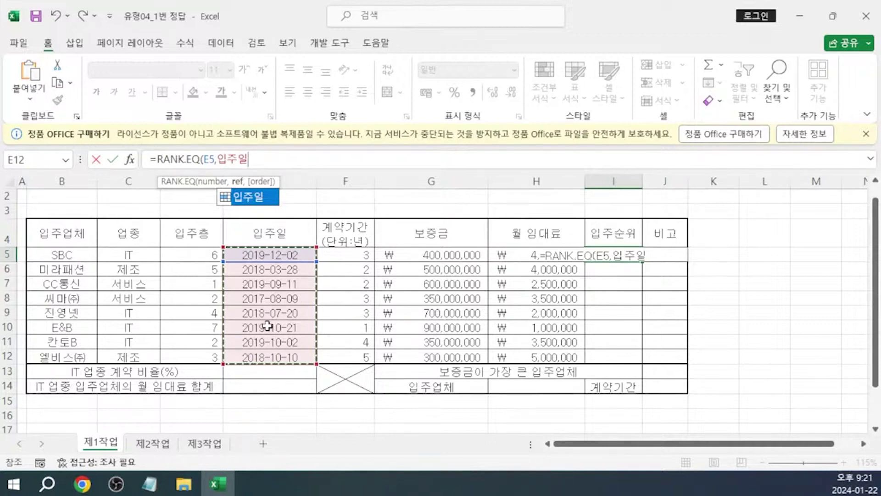
type(",1)&\"위")
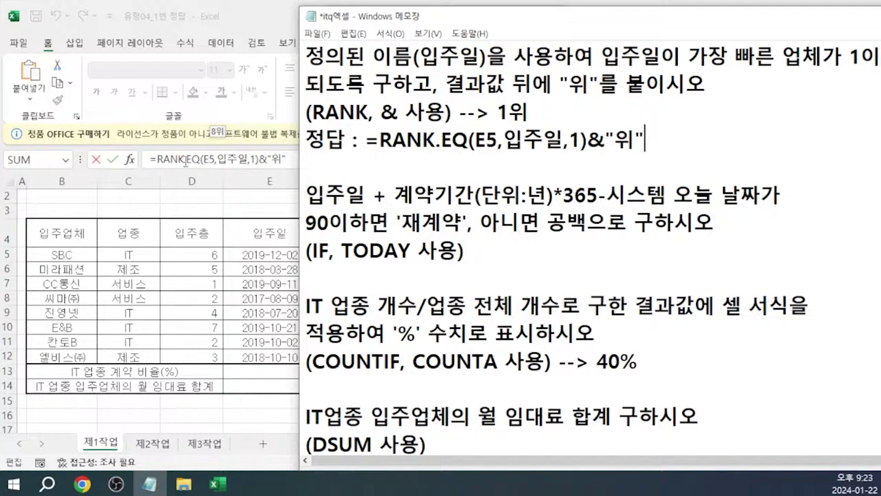
key("alt+Tab")
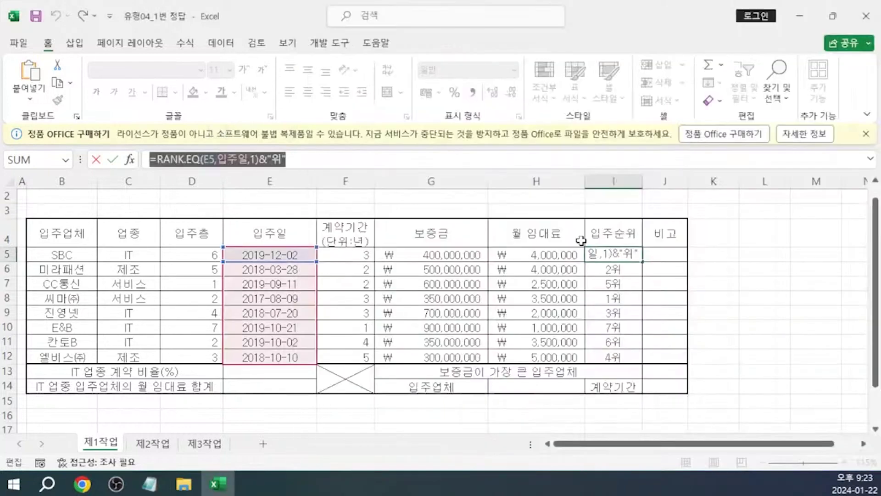
key("ctrl+Return")
Build the remaining-days calculation =E5+F5*365-TODAY() in J5 under 비고
left_click(666, 254)
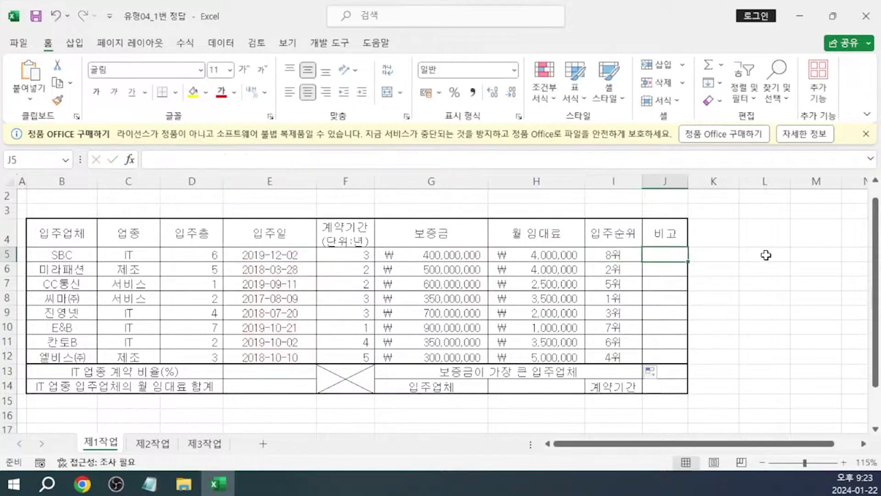
type("=")
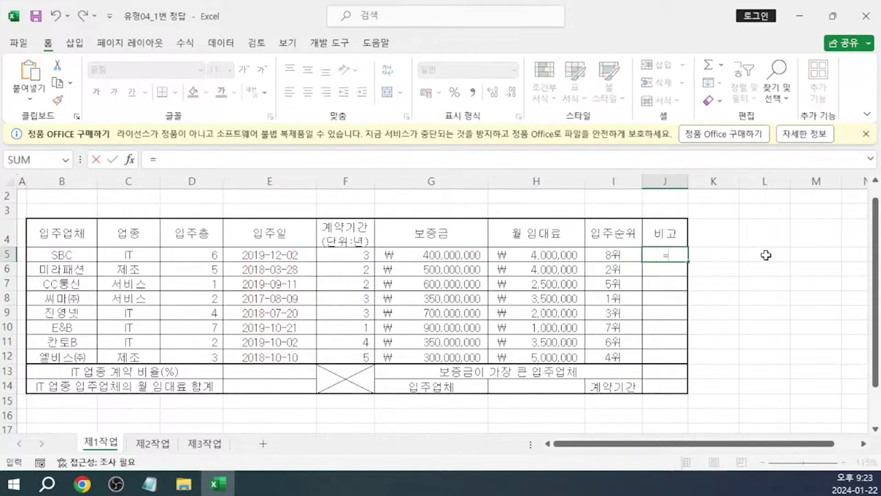
left_click(238, 158)
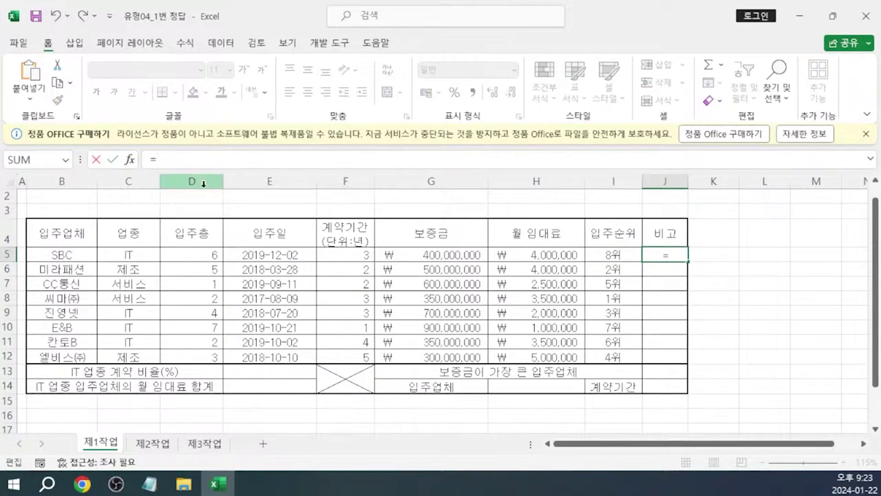
left_click(253, 255)
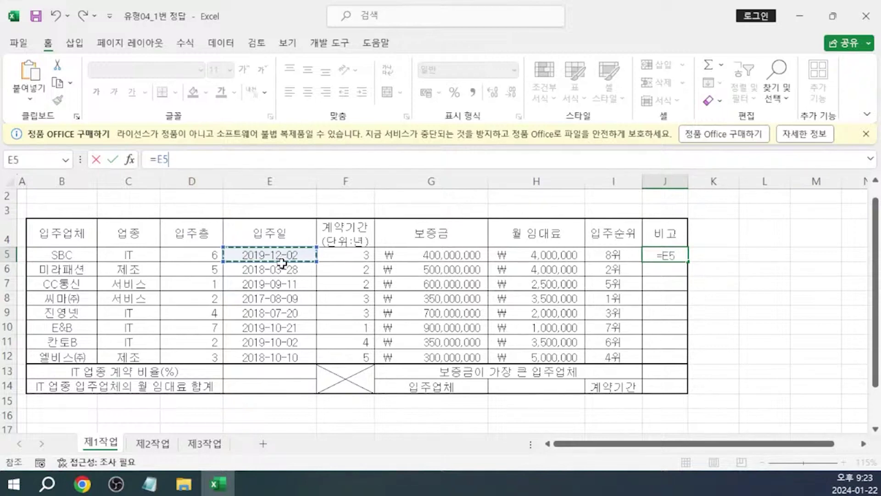
type("+")
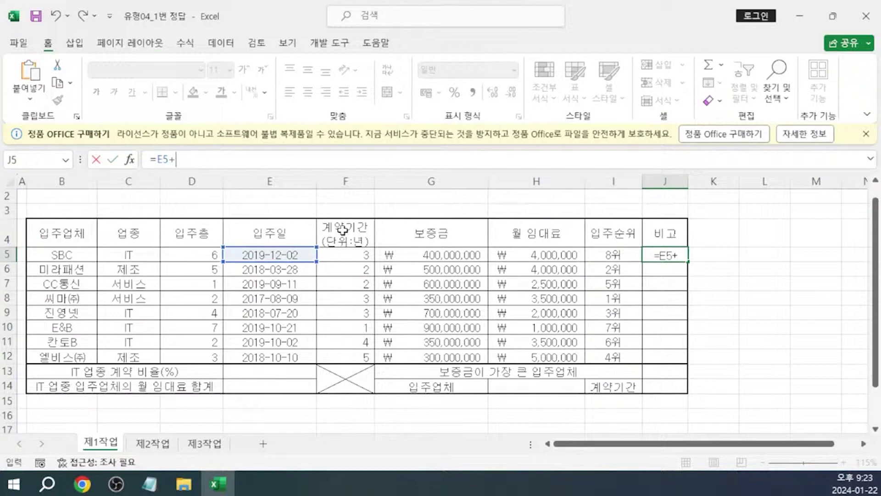
left_click(356, 257)
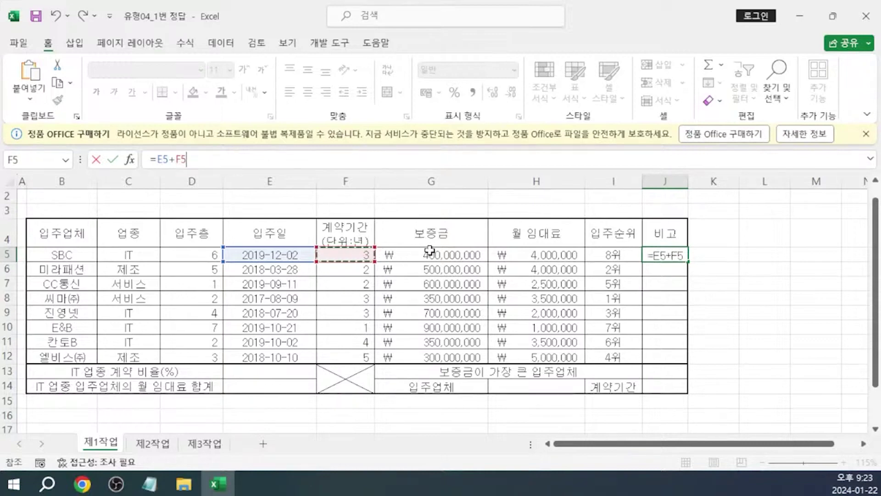
type("*365")
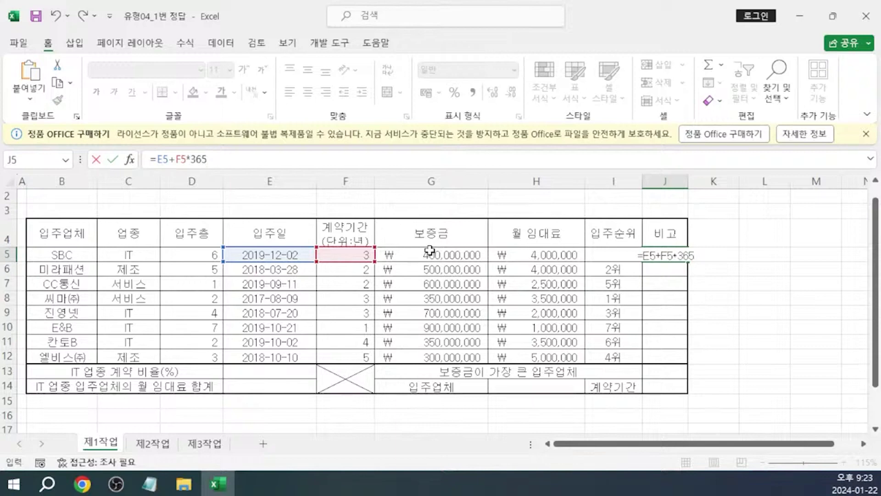
type("-")
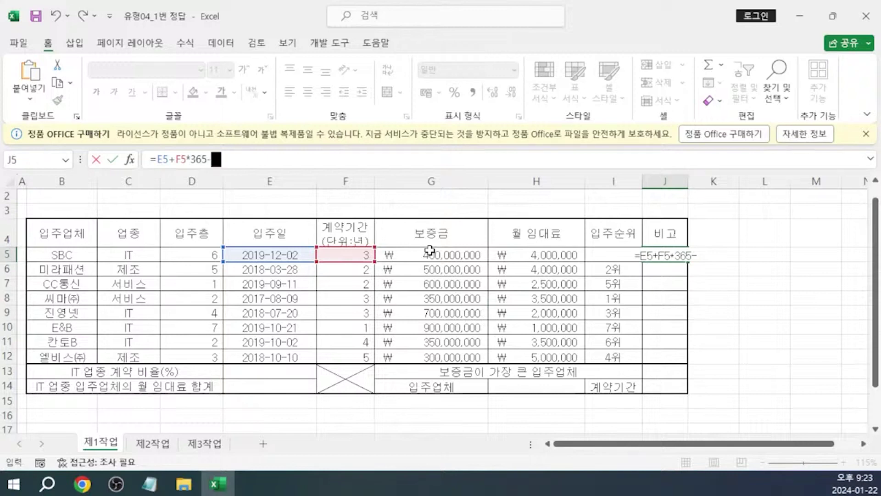
type("TO")
key("Tab")
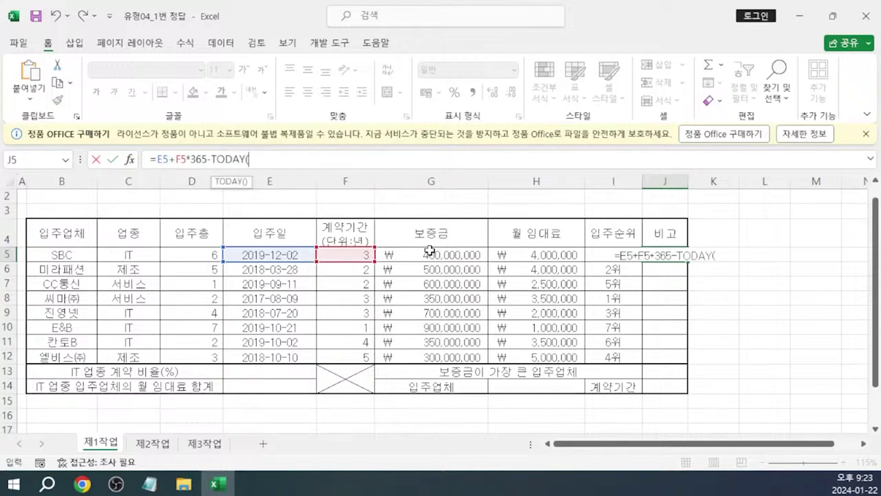
type(")")
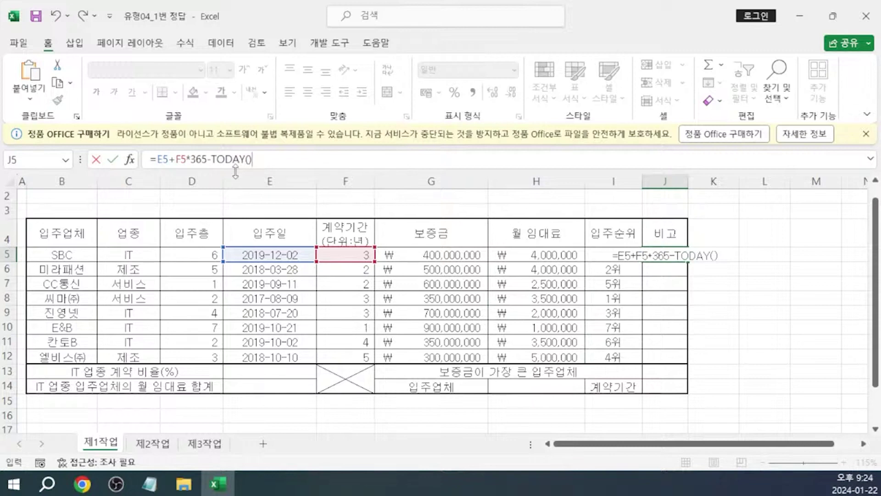
Wrap the J5 remaining-days calculation in an IF function with the condition (E5+F5*365-TODAY())<=90
left_click(158, 159)
type("IF(")
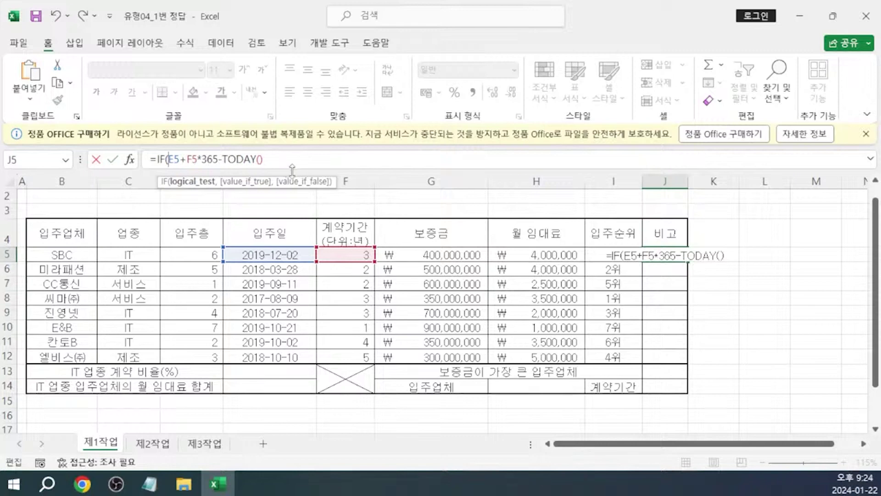
type("(")
left_click(294, 160)
type(")")
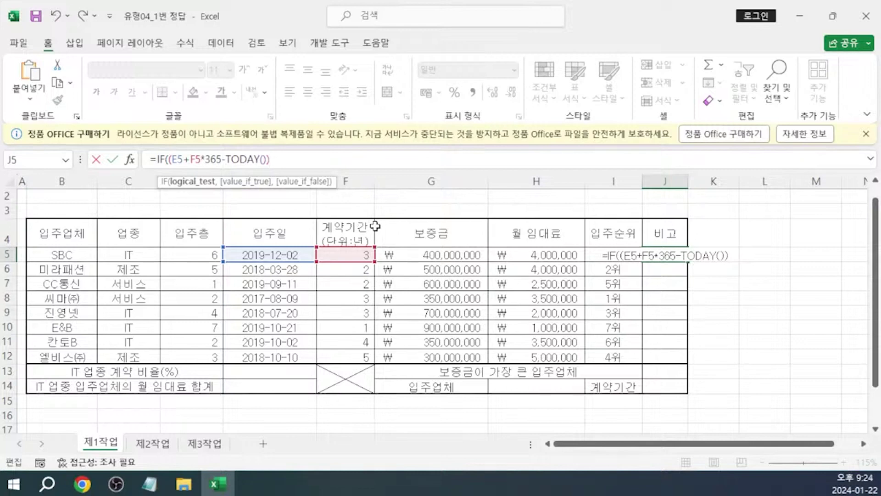
type("<=")
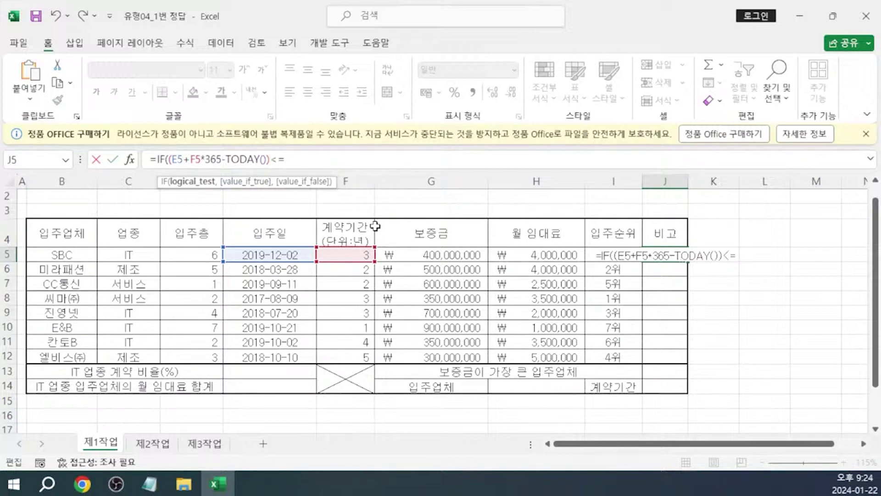
type("90")
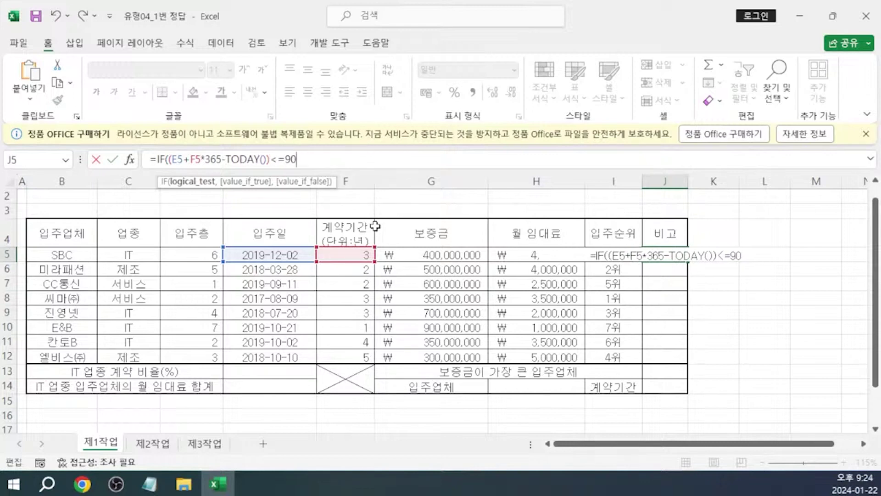
Complete the J5 IF formula with "재계약" as the true result and "" as the false result, and commit it
type(",")
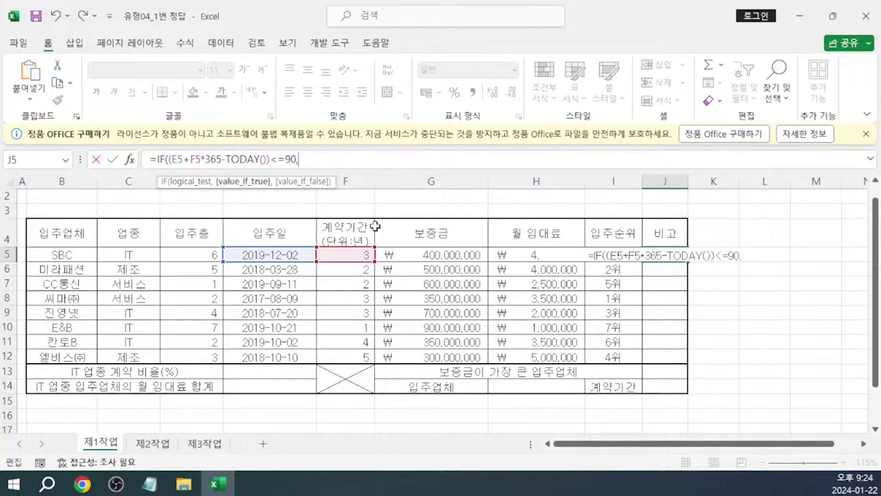
type("\"재")
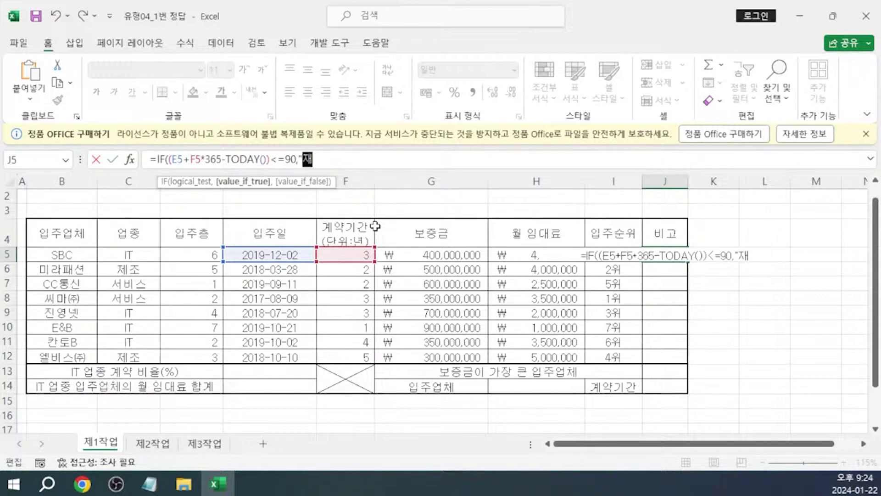
type("계약")
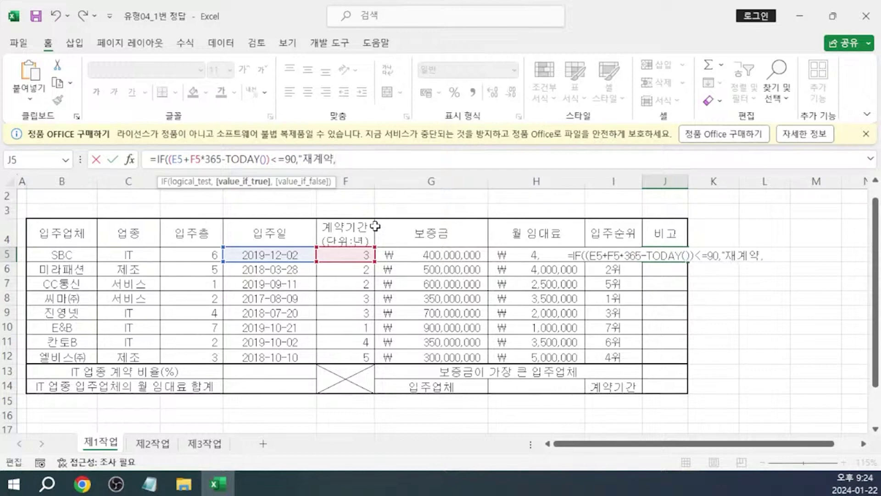
type("\",")
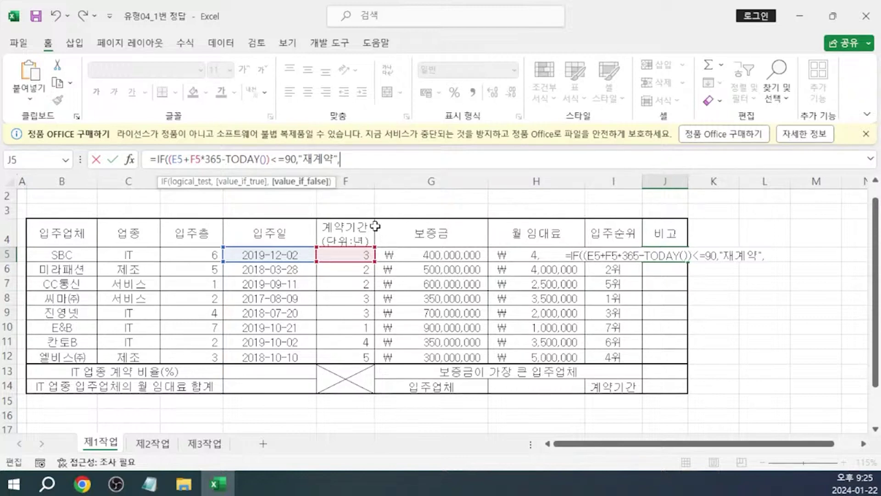
type("\"\")")
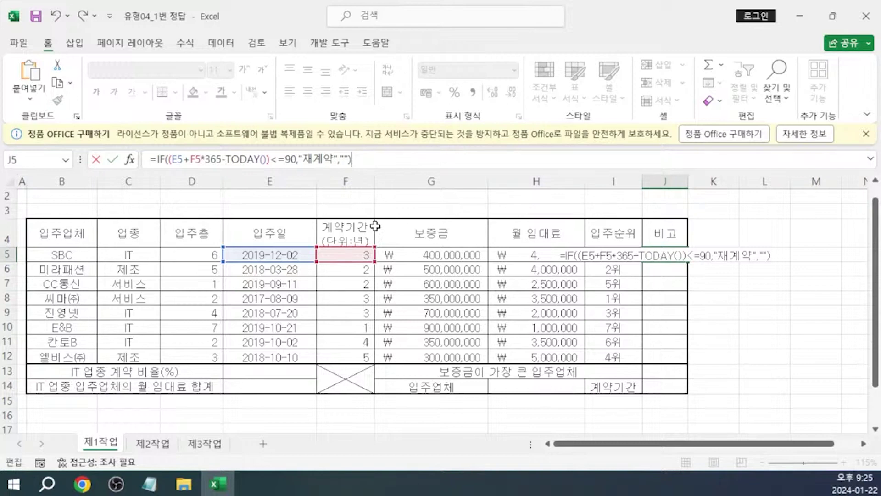
key("Return")
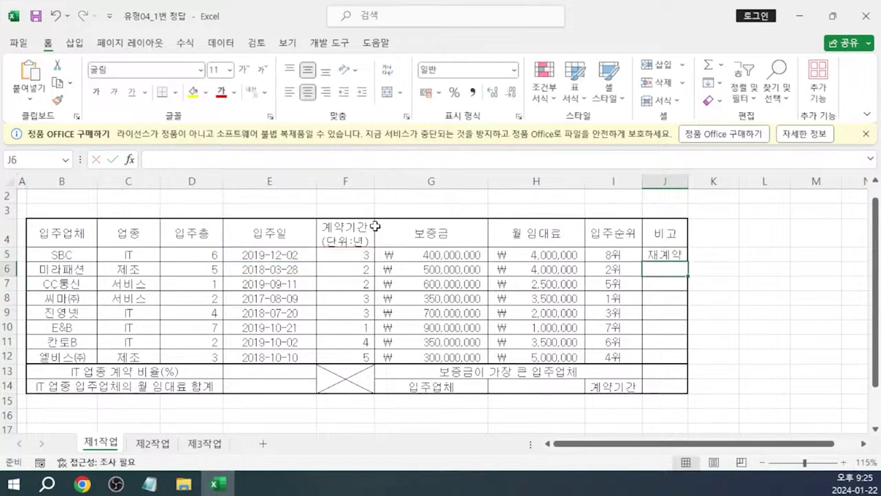
Fill the J5 formula down the 비고 column through J12
left_click(672, 255)
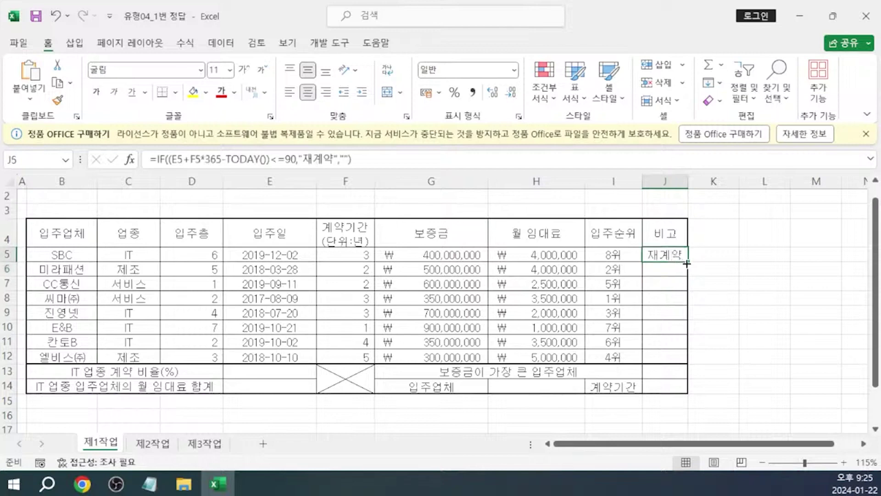
left_click_drag(688, 261, 683, 360)
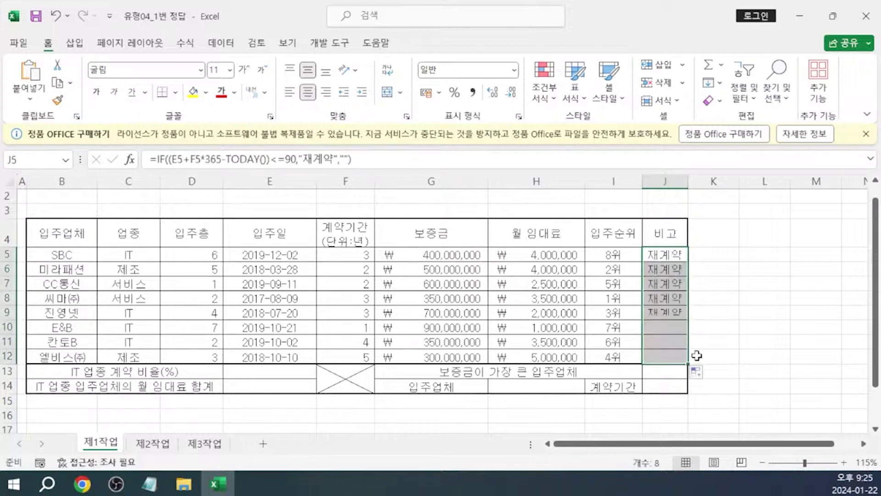
left_click(662, 260)
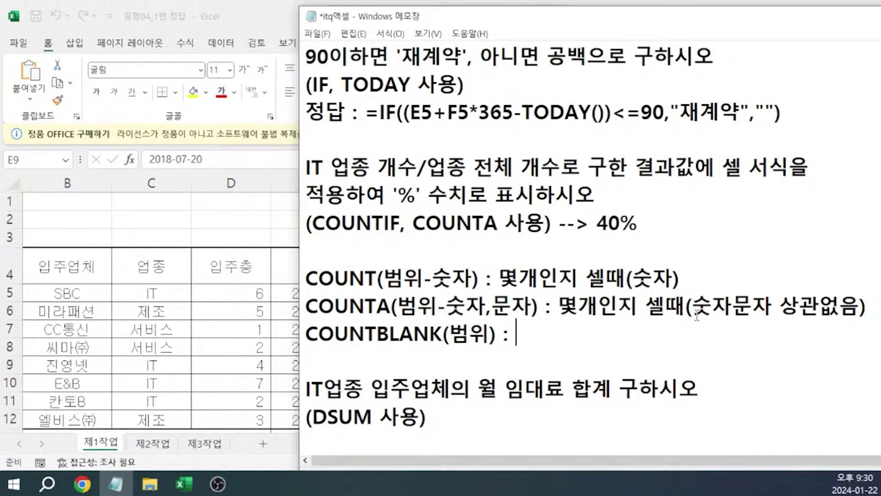
In Notepad, describe COUNTBLANK(범위) as 공백이 몇개인지 셀때 and add a "정답 :" line under the COUNTIF, COUNTA question
type("공")
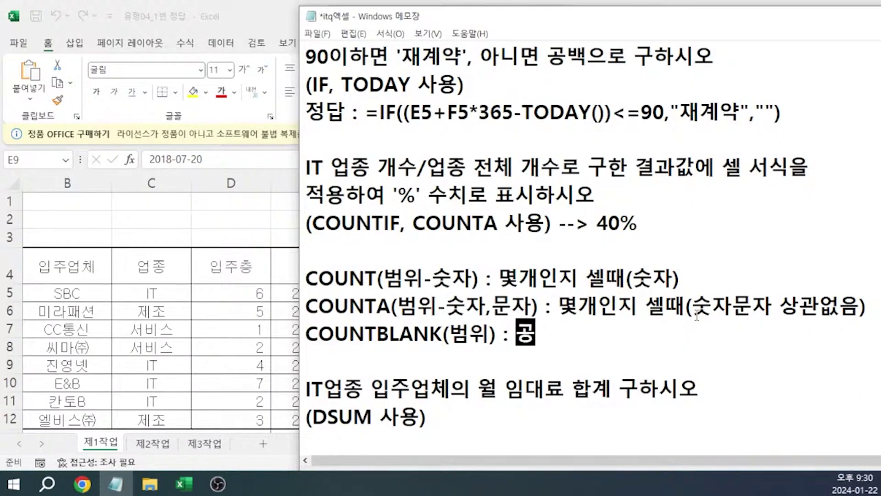
type("백이 몇개인지 셀때")
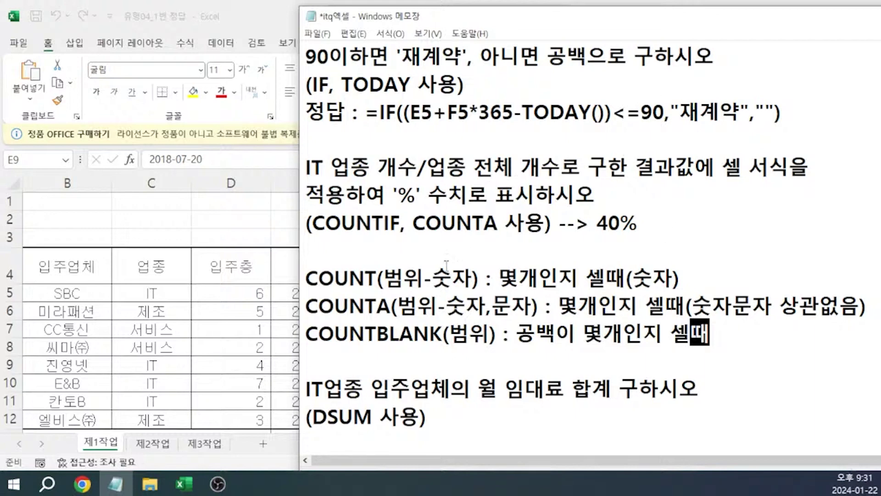
left_click(354, 247)
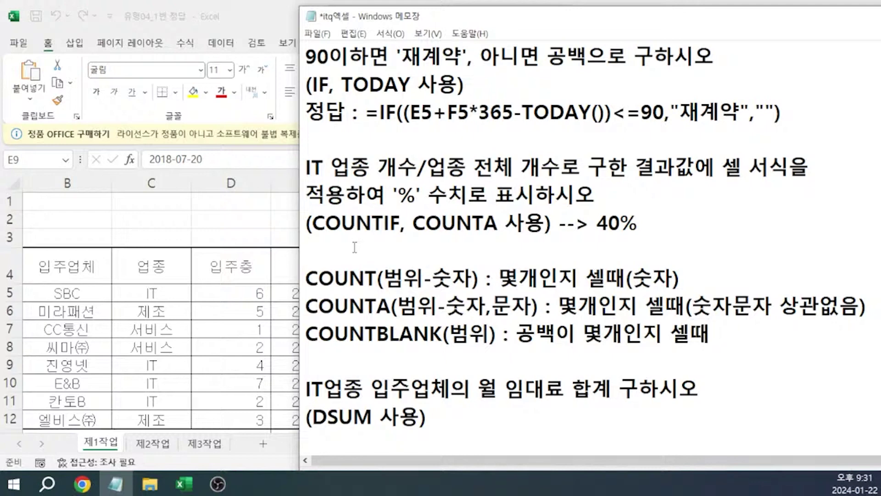
type("정답 :")
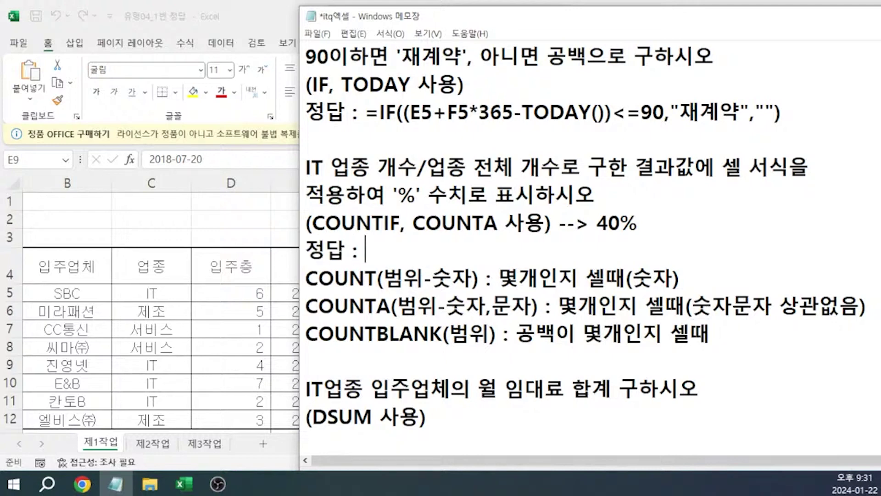
key("Return")
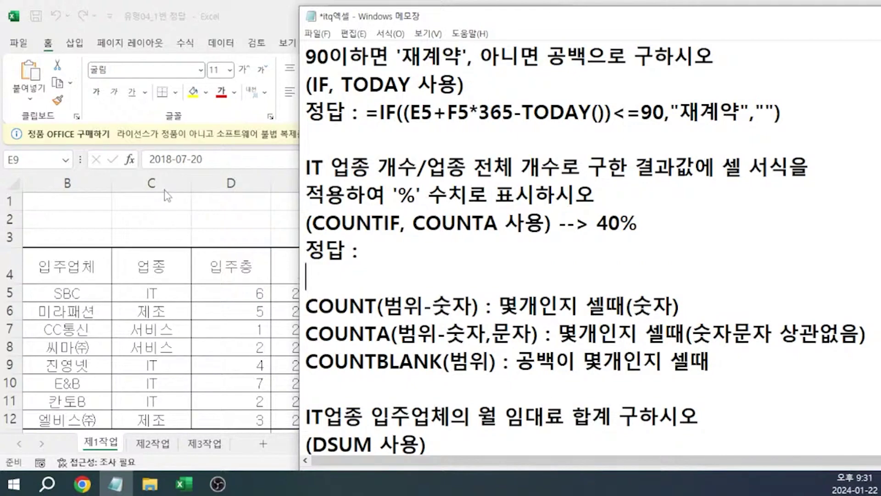
Switch to the 유형04_1번 정답 workbook in Excel and start a COUNTIF formula in E13 beside IT 업종 계약 비율(%)
key("alt+Tab")
scroll(193, 215, "down", 2)
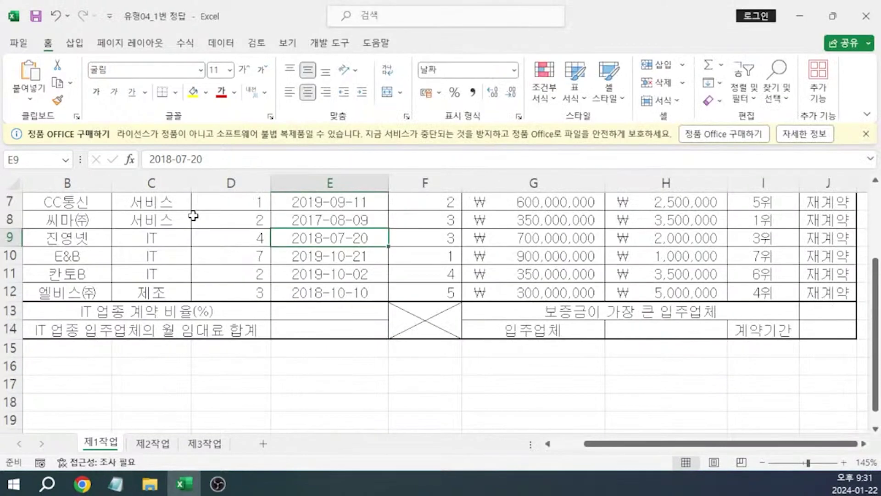
scroll(310, 320, "up", 1)
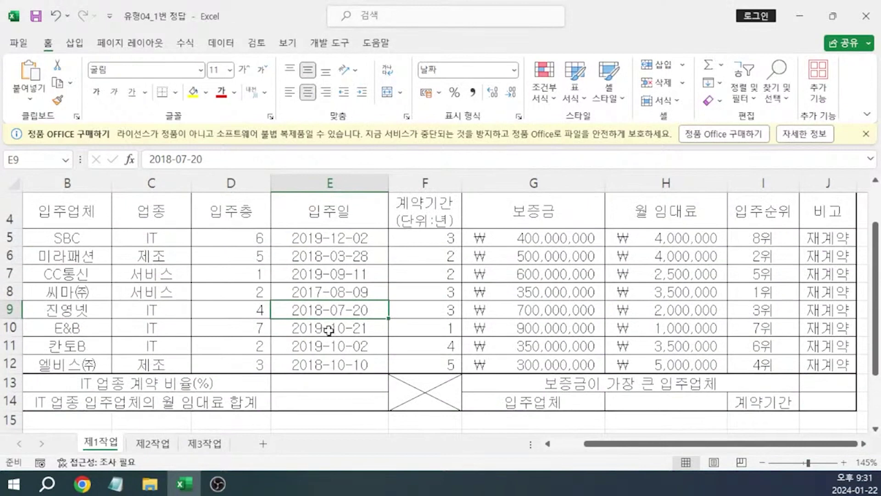
left_click(323, 381)
type("=")
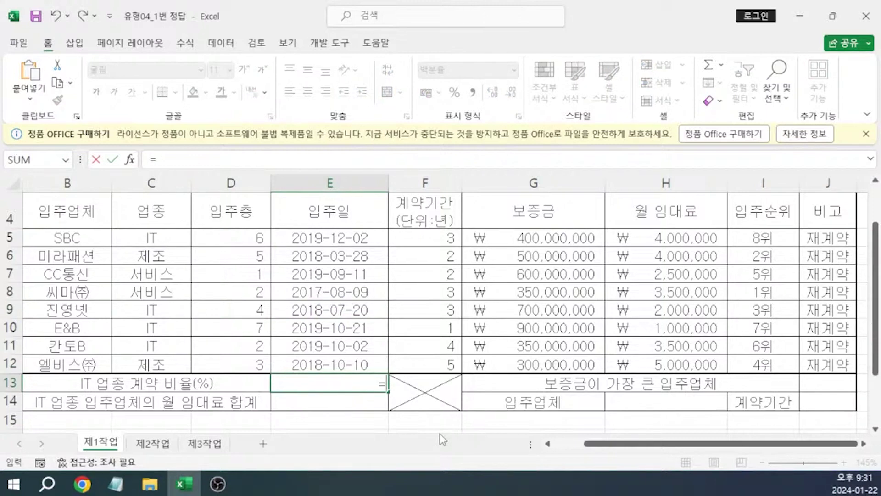
type("채ㅕ")
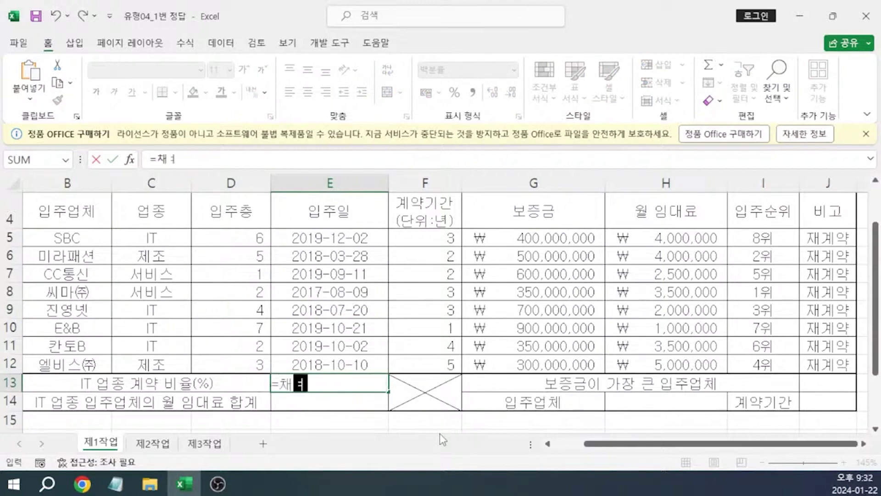
key("BackSpace")
key("BackSpace")
type("COUNTIF")
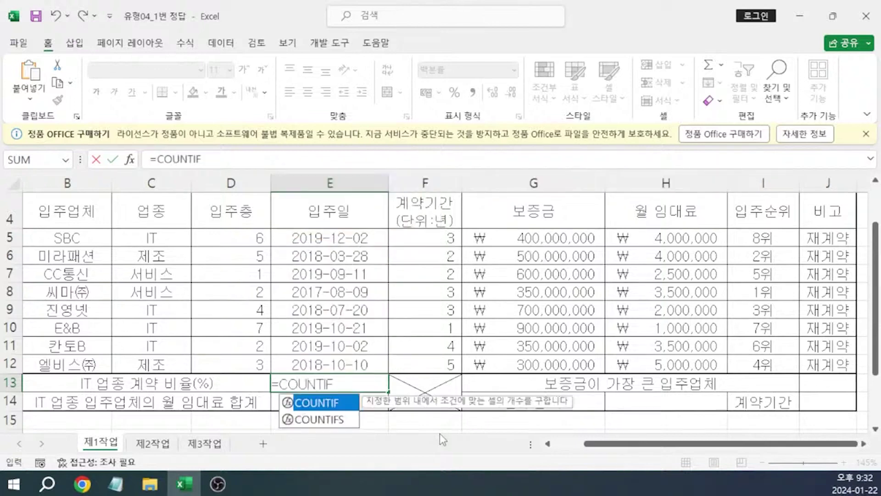
type("(")
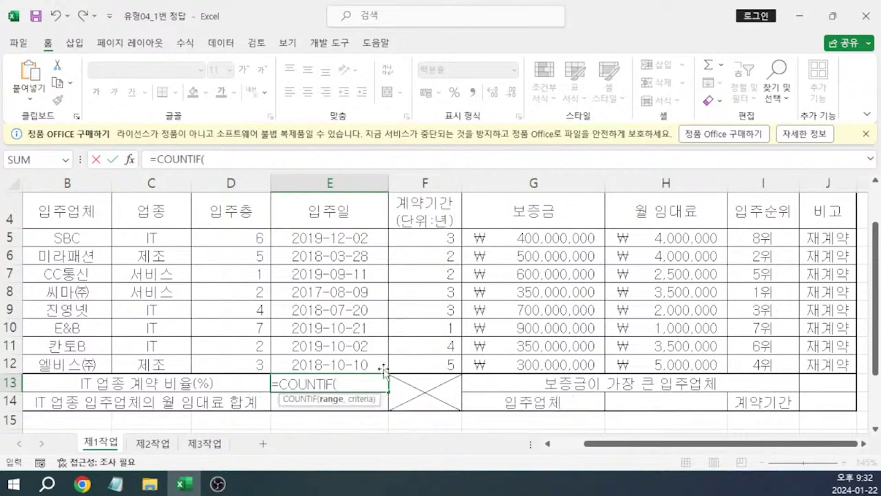
Complete the E13 formula as =COUNTIF(C5:C12,"IT") using the 업종 cells as the range, and commit it
left_click(237, 158)
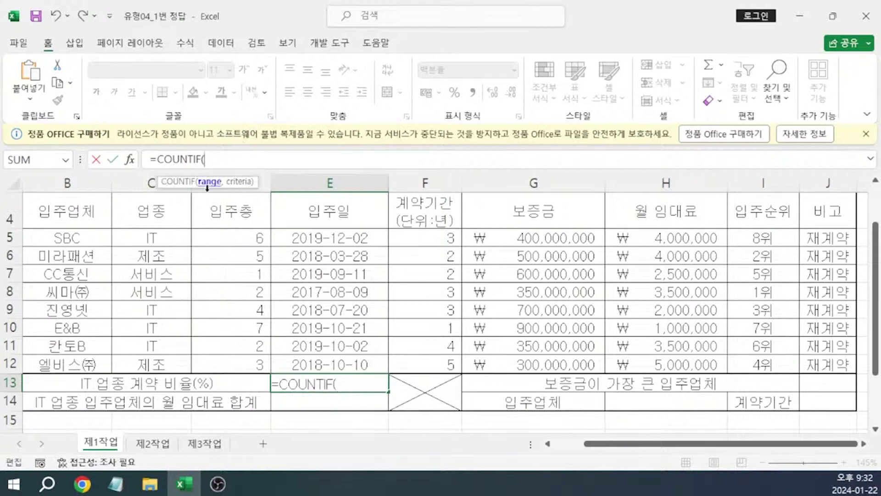
left_click(164, 237)
left_click_drag(164, 237, 157, 360)
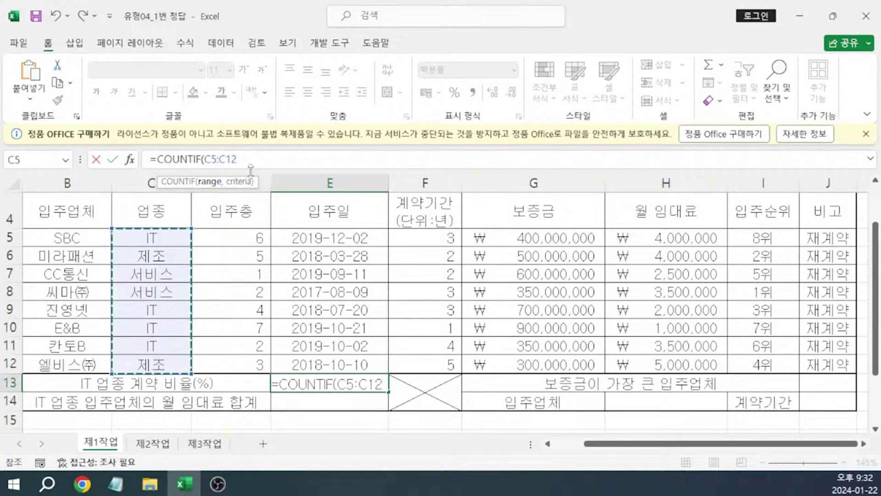
type(",")
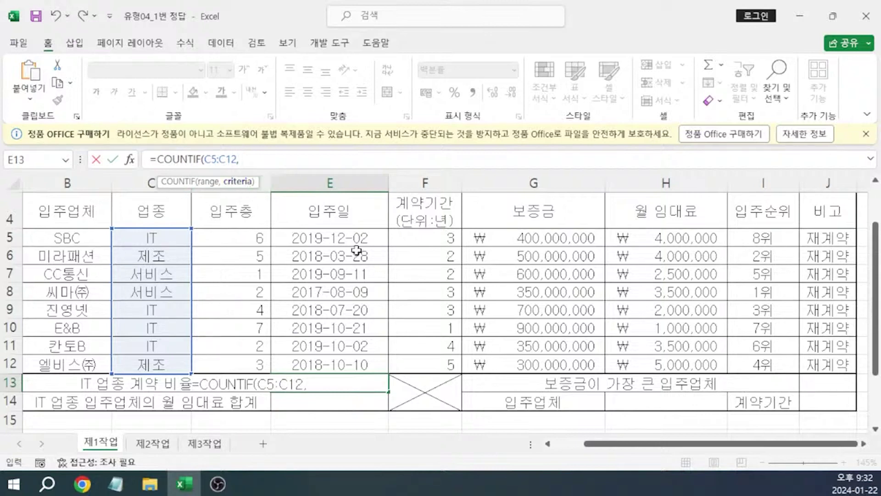
type("\"IT\")")
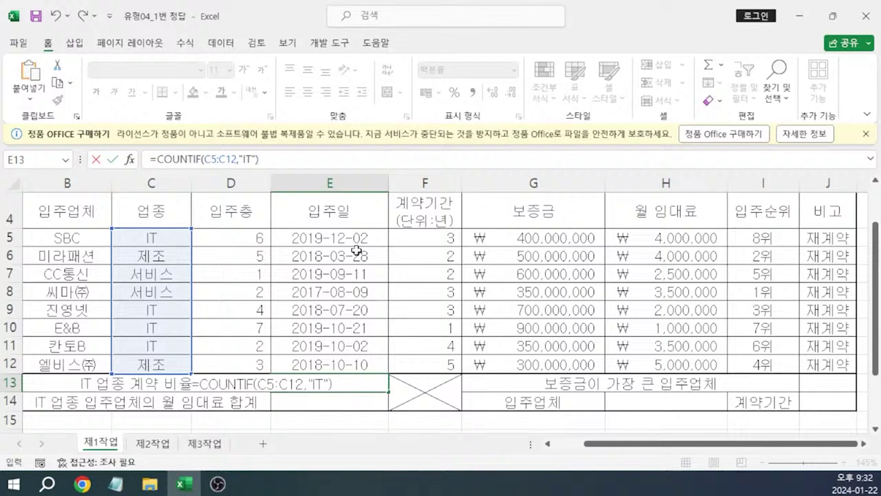
key("Return")
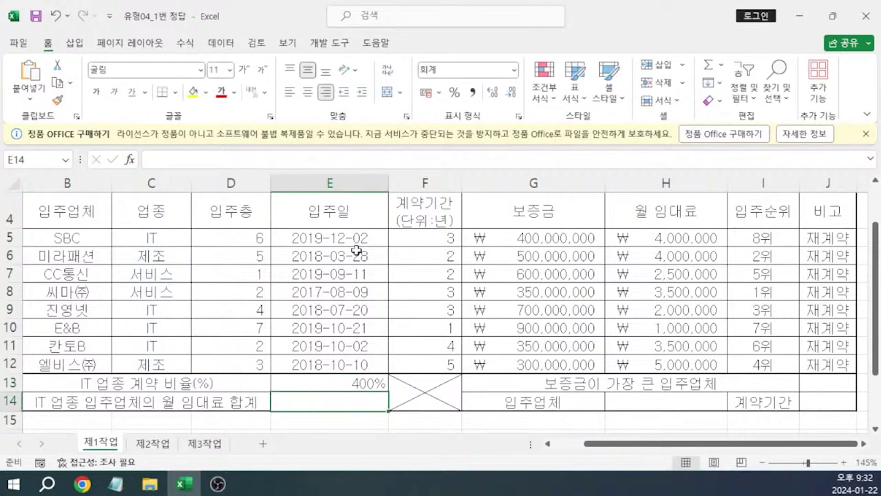
Extend the E13 formula to =COUNTIF(C5:C12,"IT")/COUNTA(C5:C12) and commit it
left_click(340, 385)
left_click(287, 159)
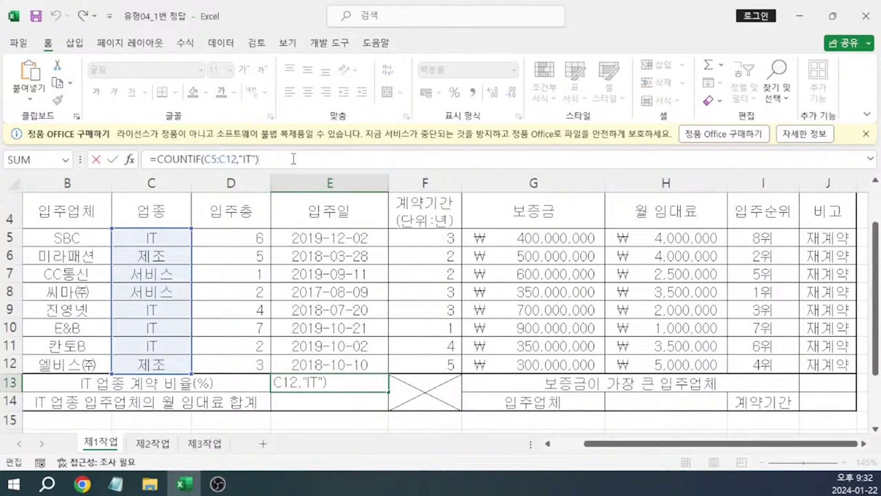
type("/COUNTA")
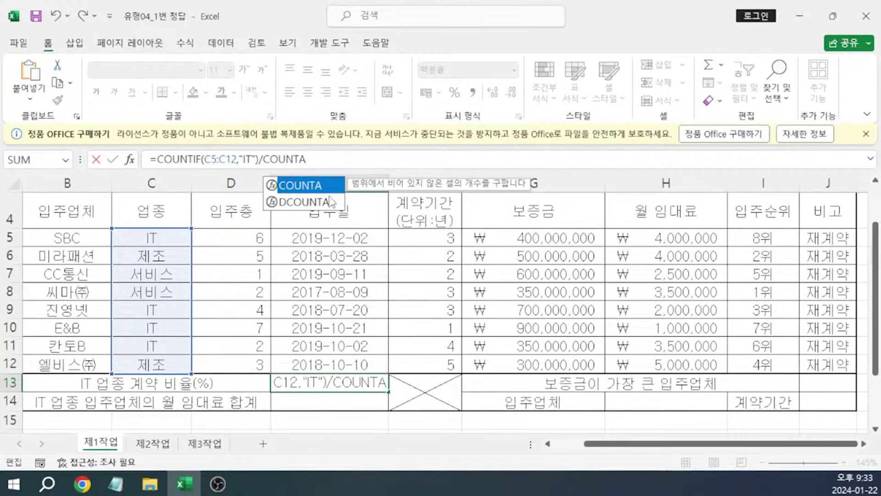
type("(")
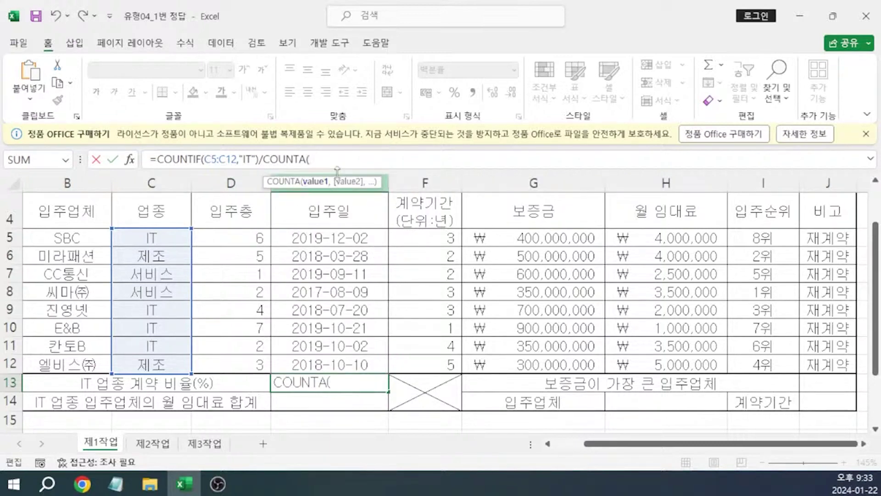
left_click(155, 233)
left_click_drag(155, 233, 170, 357)
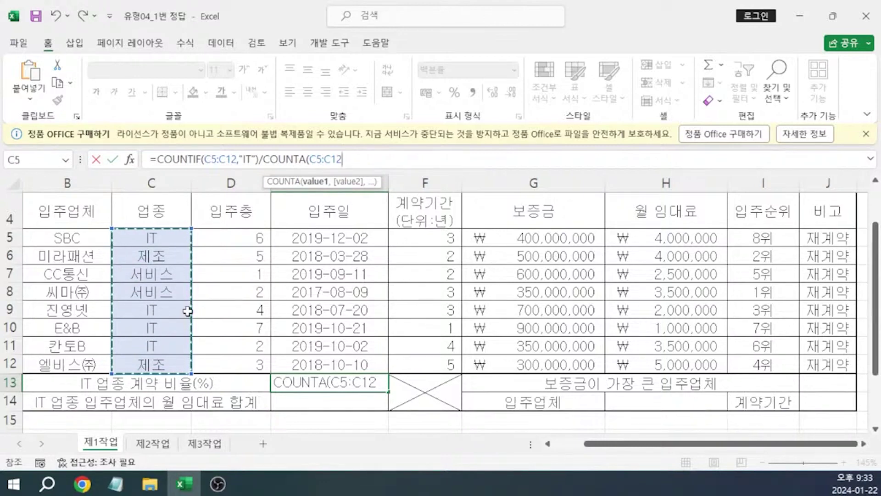
type(")")
key("Return")
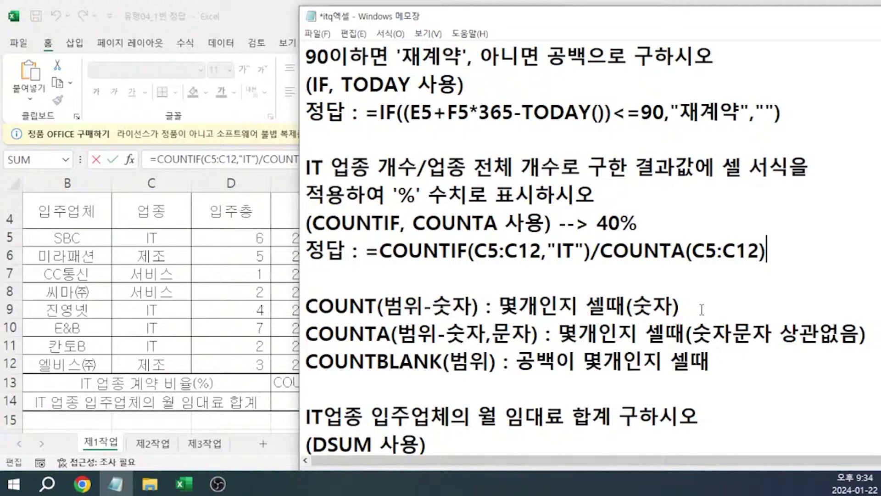
left_click(275, 376)
key("Return")
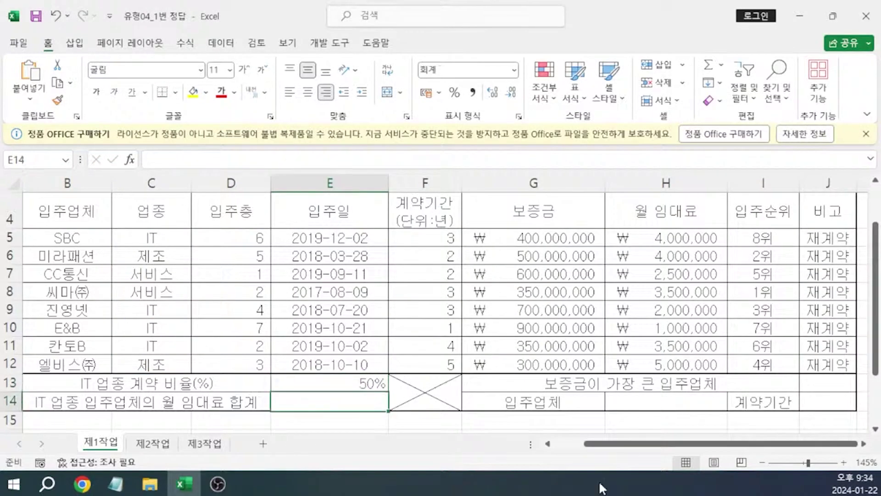
Enter =DSUM(B4:J12,7,C4:C5) in E14 to total the monthly rent of the IT tenants
type("=D")
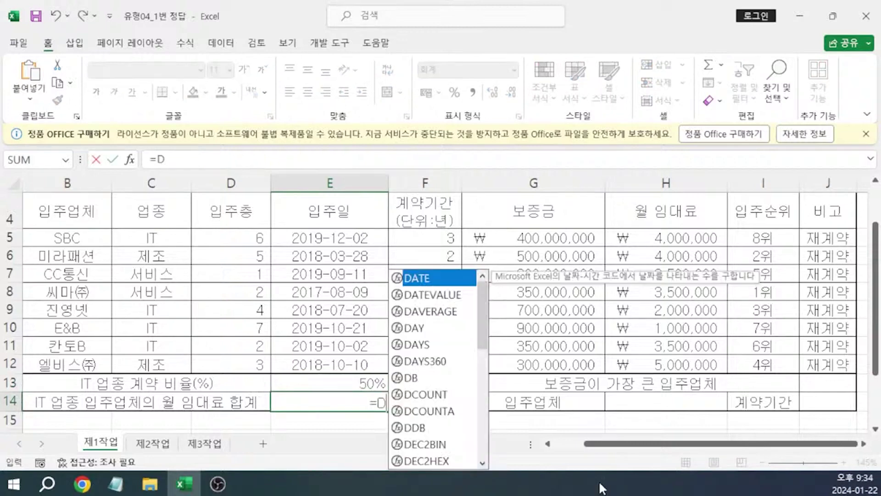
type("SUM(")
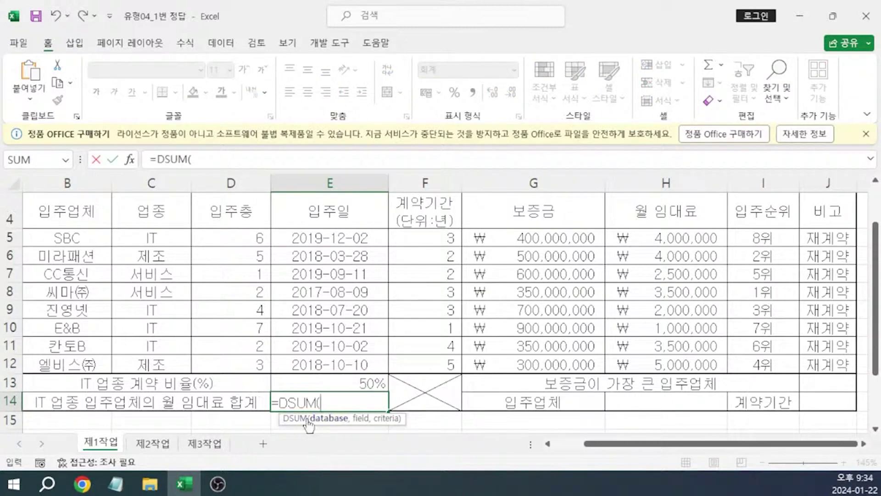
left_click_drag(83, 224, 810, 358)
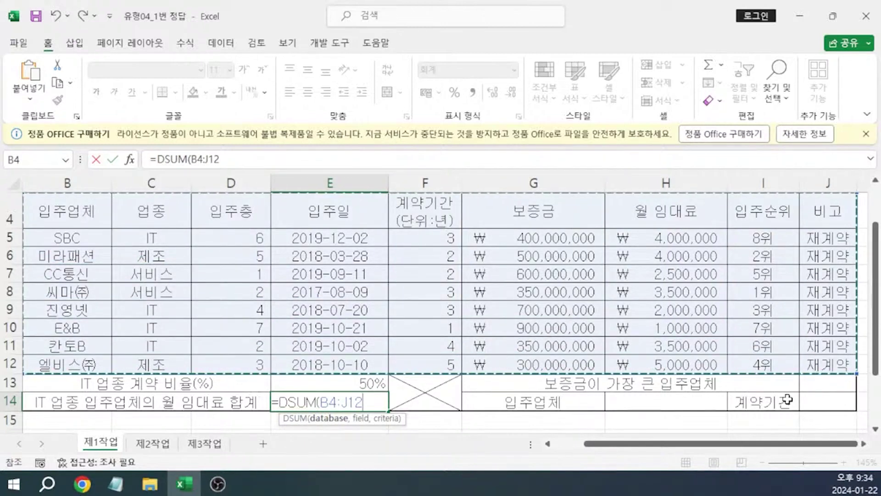
type(",")
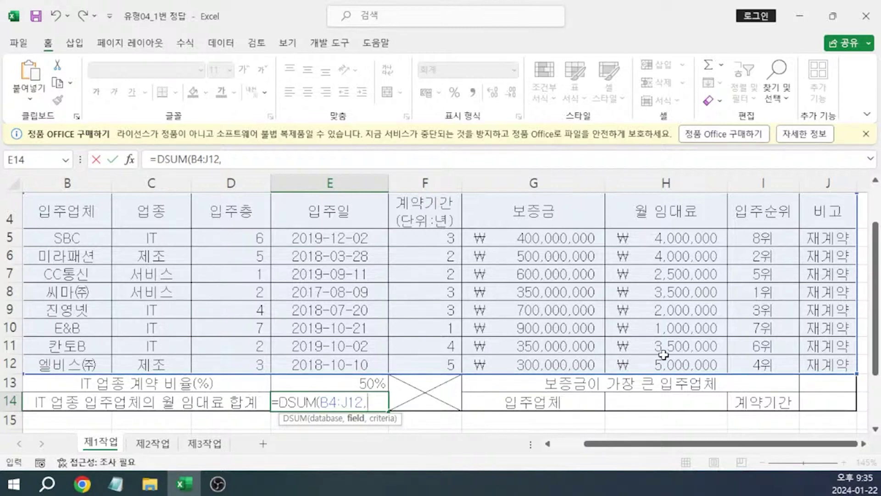
type("7,")
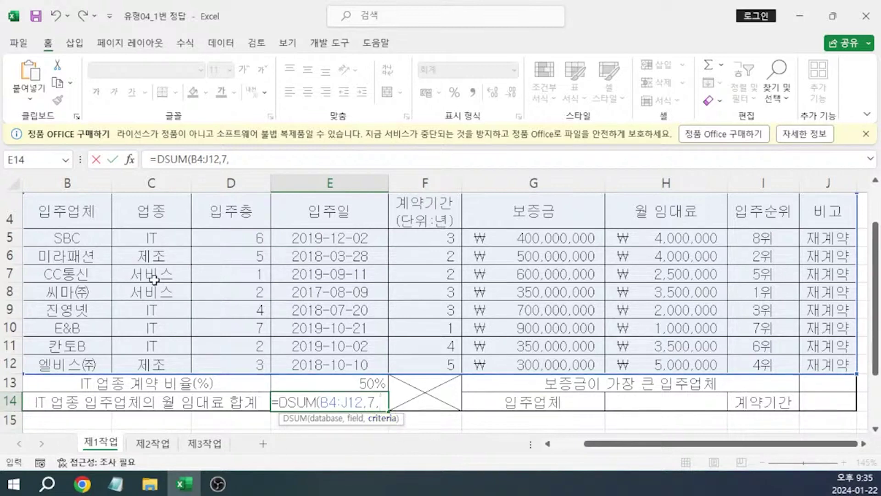
left_click(160, 212)
left_click_drag(160, 212, 162, 232)
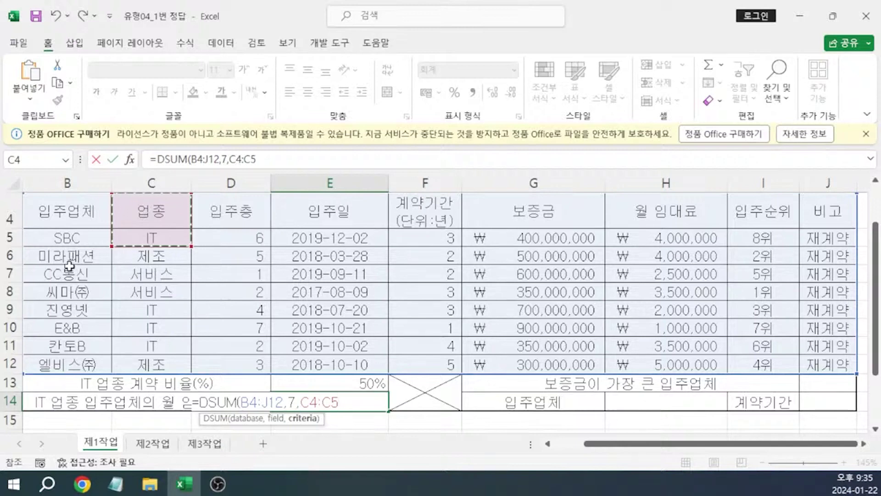
key("Return")
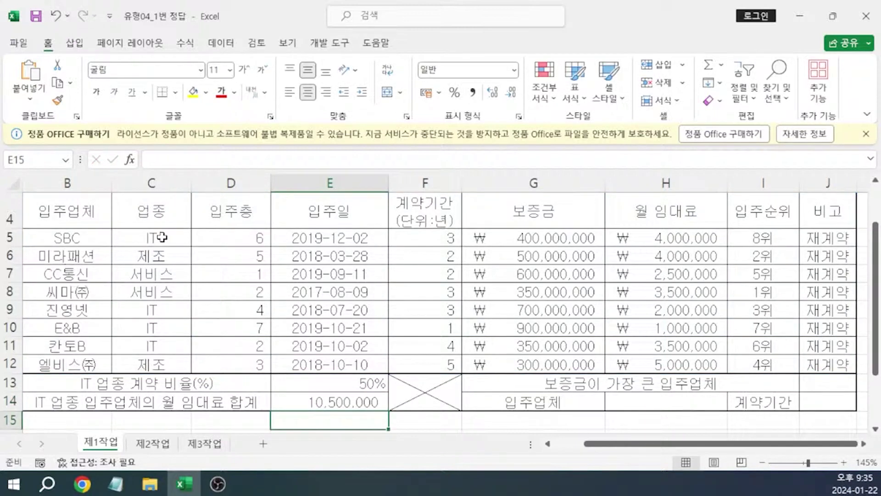
Check the DSUM result by selecting the IT tenants' rents H5, H9, H10 and H11 and viewing the status bar sum and its display options
left_click(650, 236)
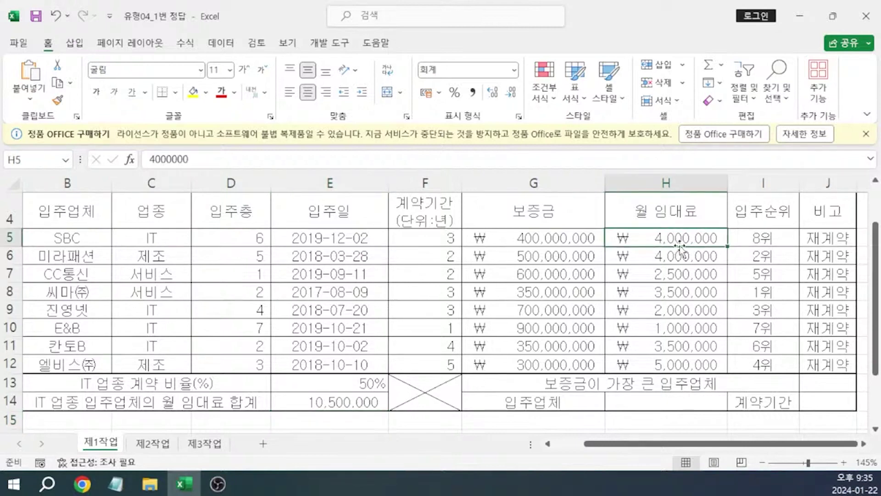
left_click(643, 311, "ctrl")
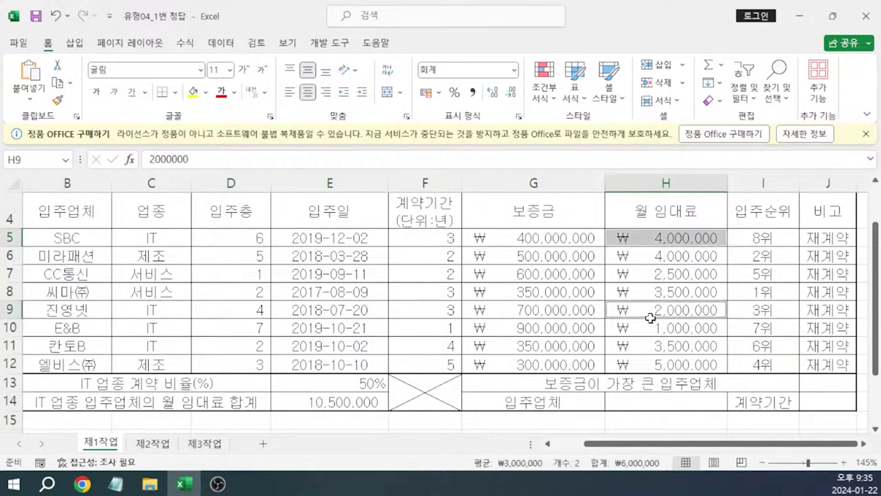
left_click(649, 329, "ctrl")
left_click(652, 346, "ctrl")
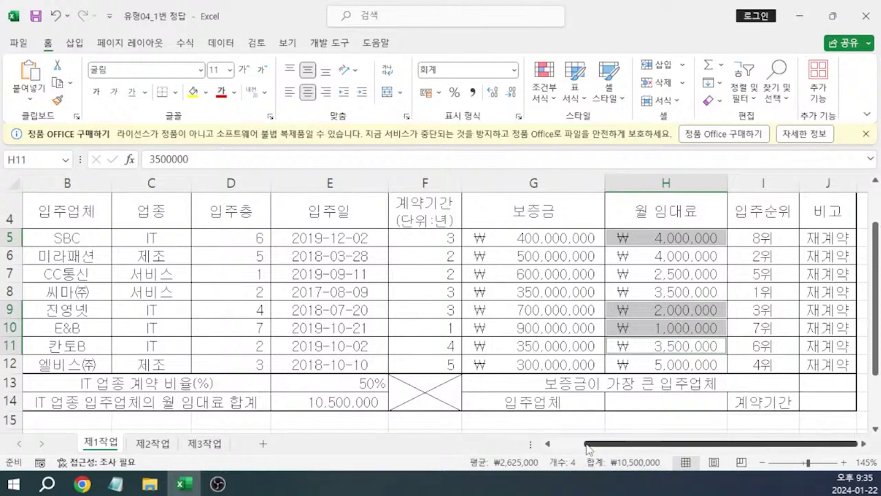
right_click(576, 468)
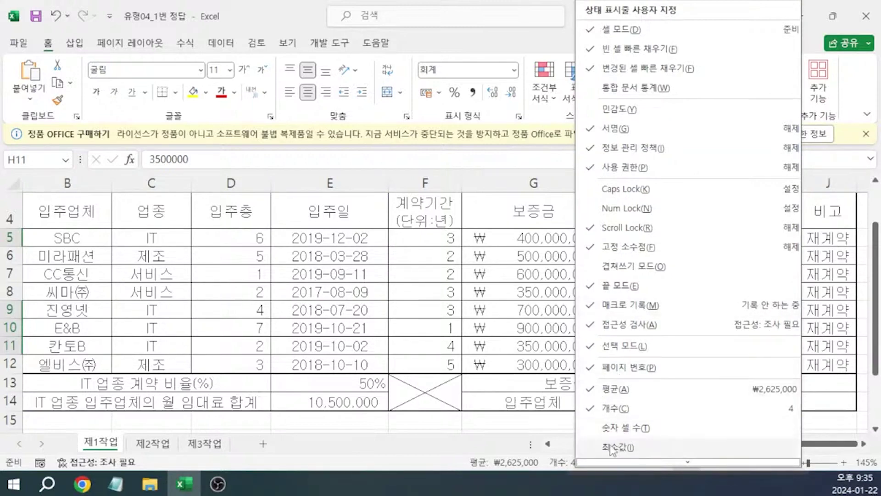
mouse_move(643, 464)
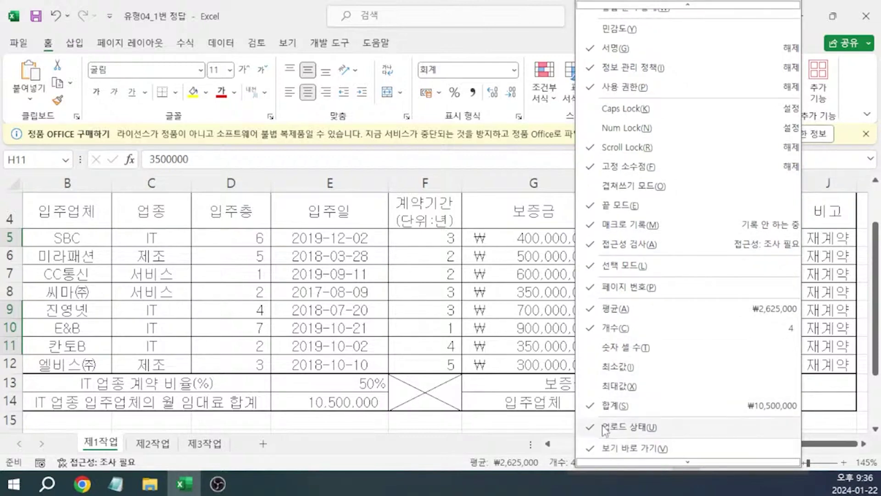
left_click(485, 428)
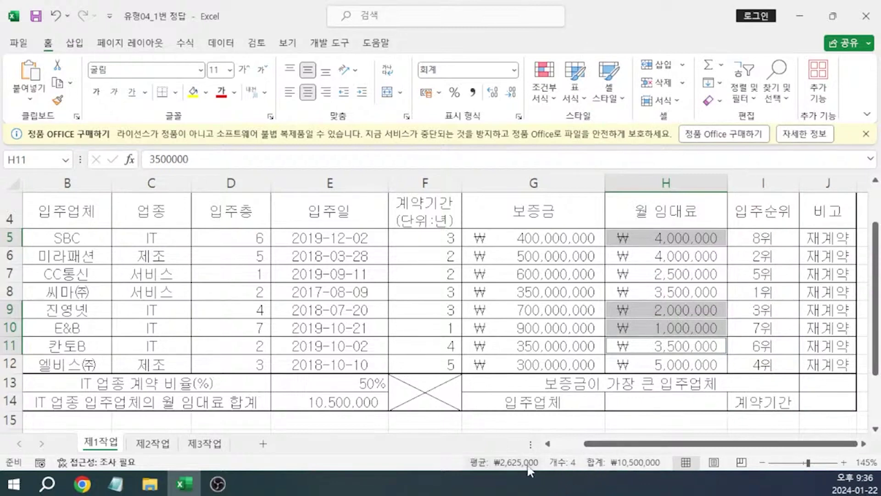
Copy the DSUM formula from E14 and paste it into Notepad after a new "정답 :" line under the DSUM question
left_click(331, 403)
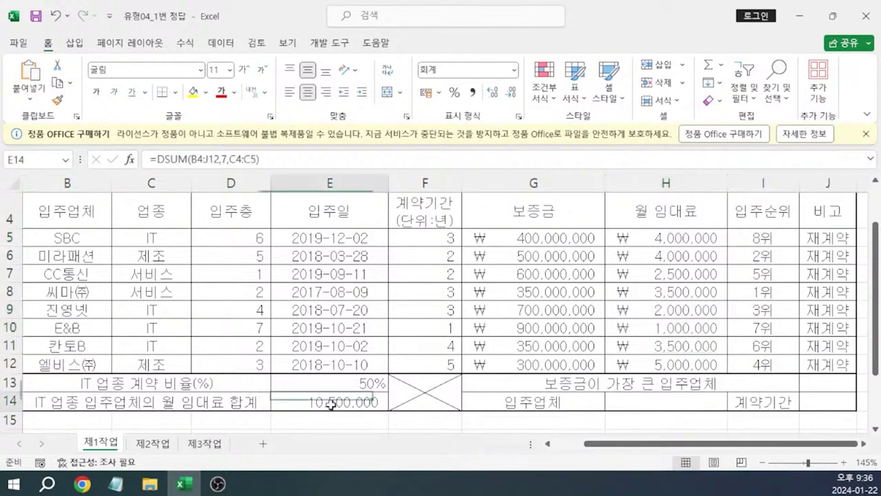
key("F2")
key("shift+Home")
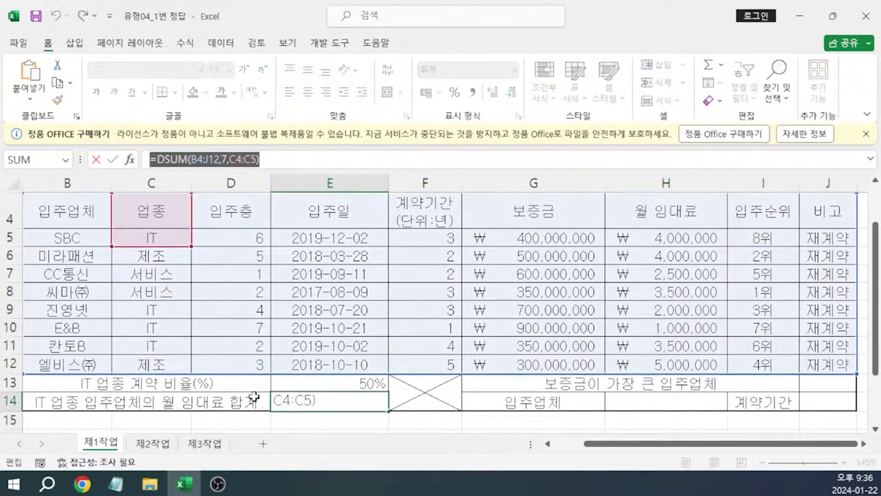
left_click(115, 483)
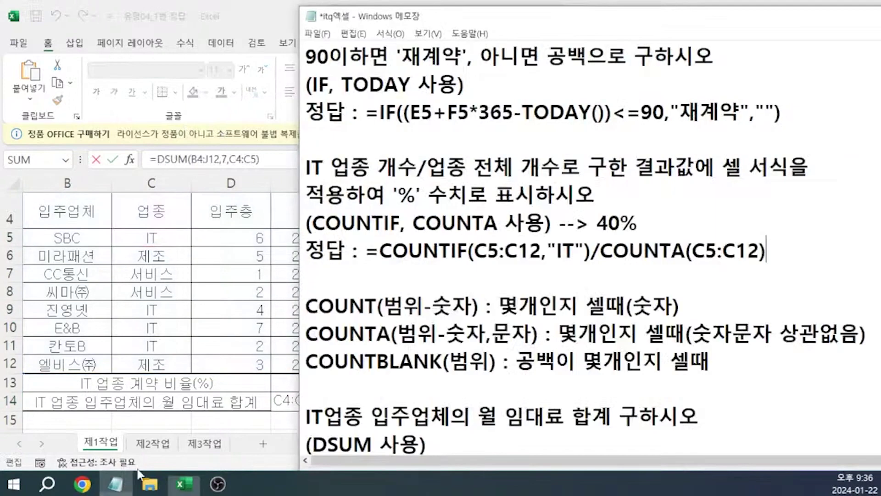
left_click(445, 438)
key("Return")
type("정답 :")
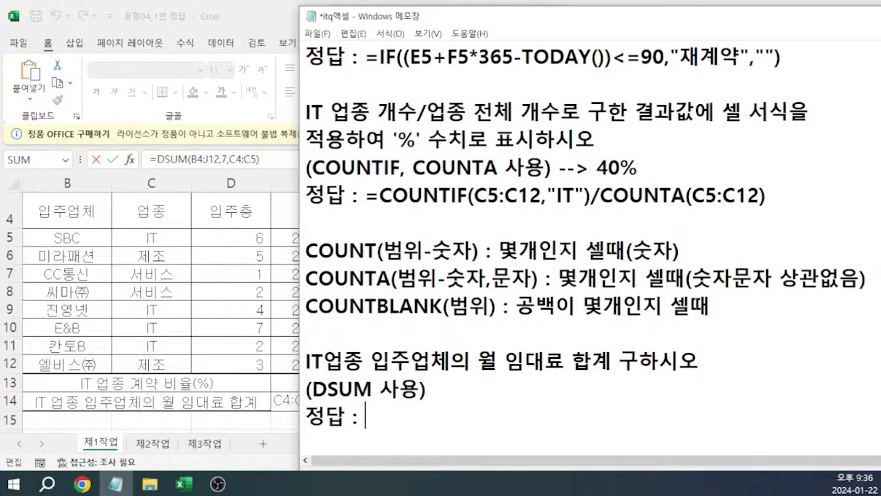
key("ctrl+v")
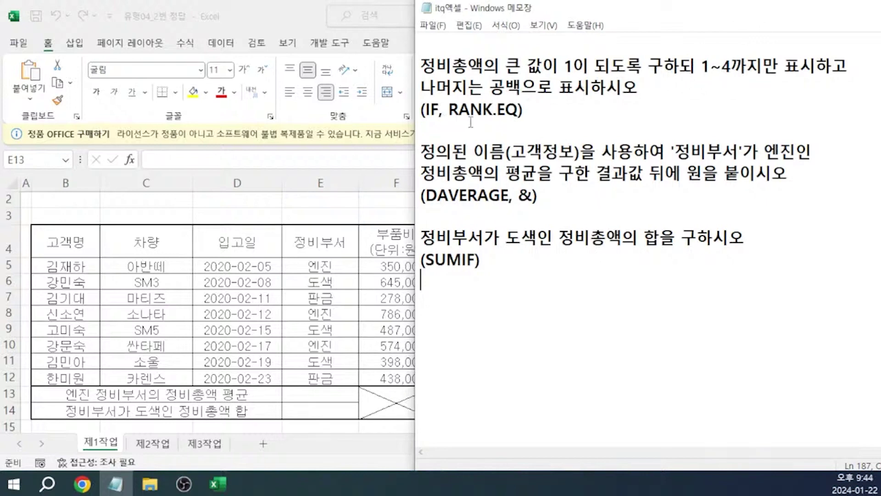
Switch to the 유형04_2번 정답 workbook in Excel, enter =RANK.EQ(H5,$H$5:$H$12,0) in J5 and fill it down to J12
key("alt+Tab")
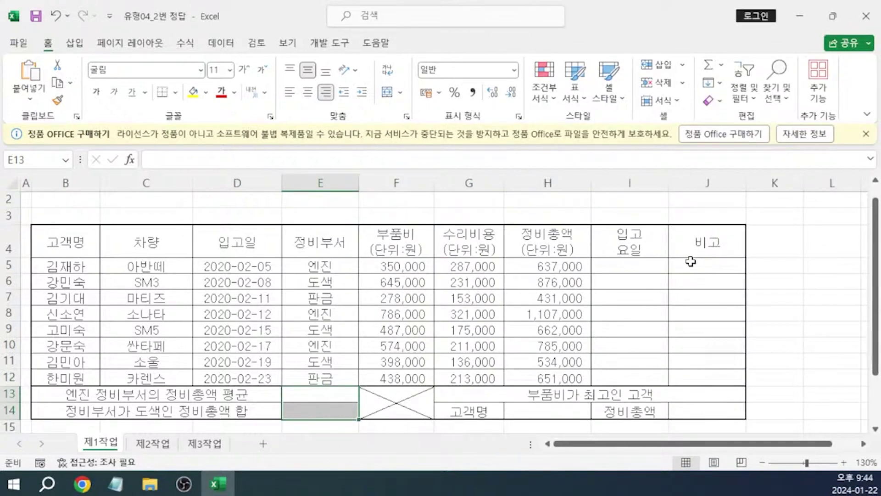
left_click(690, 261)
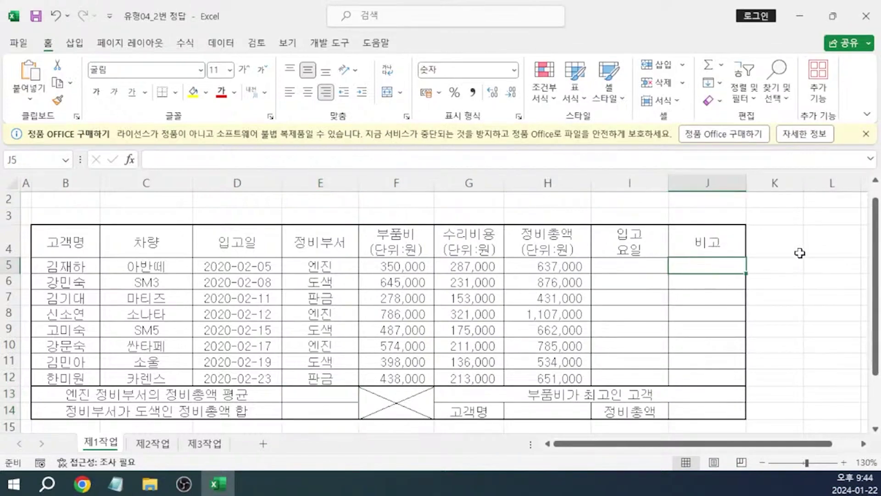
type("=RANK.EQ(")
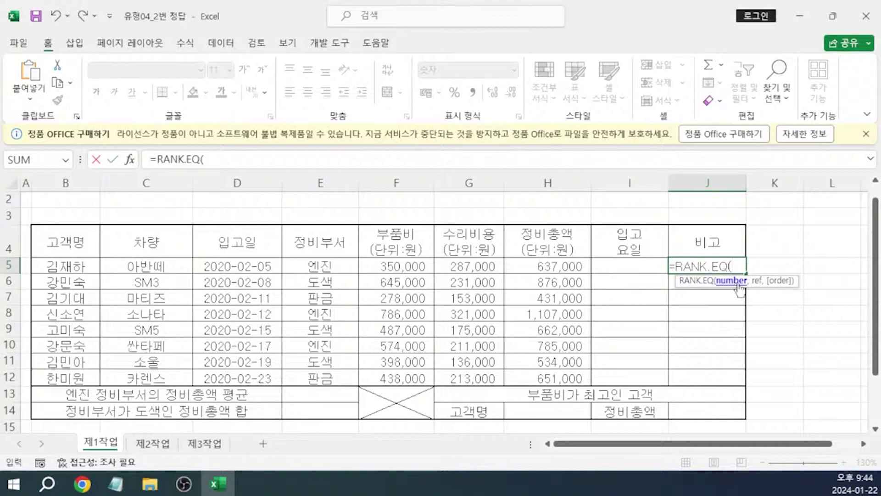
left_click(546, 268)
type(",")
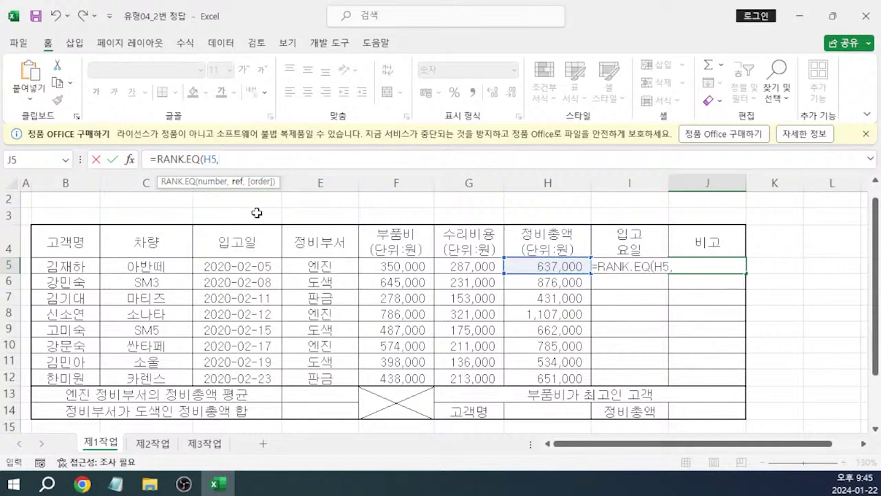
left_click_drag(555, 376, 554, 267)
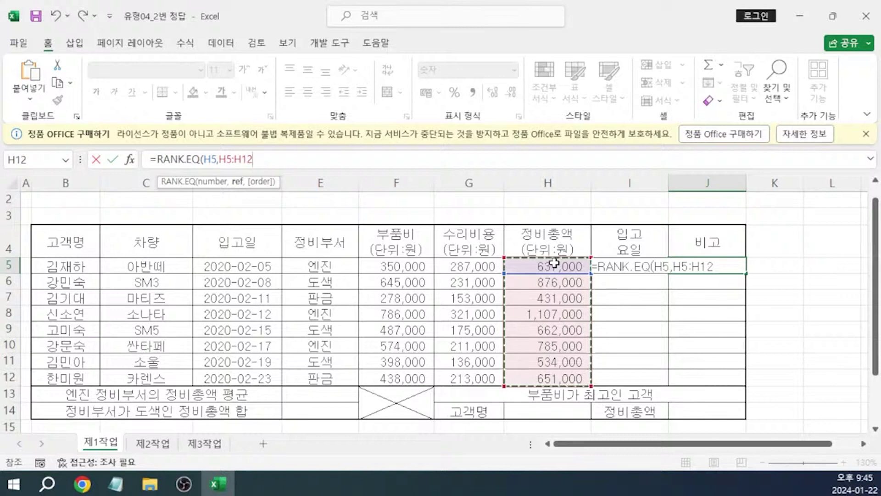
key("F4")
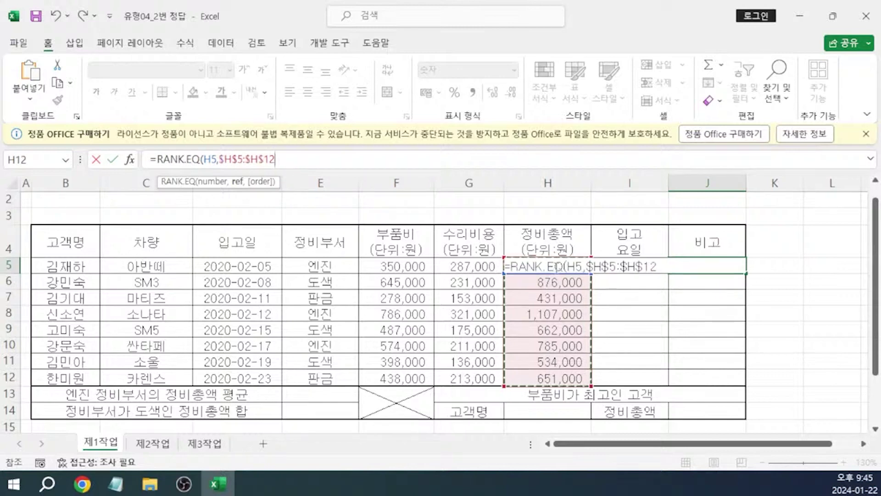
type(",")
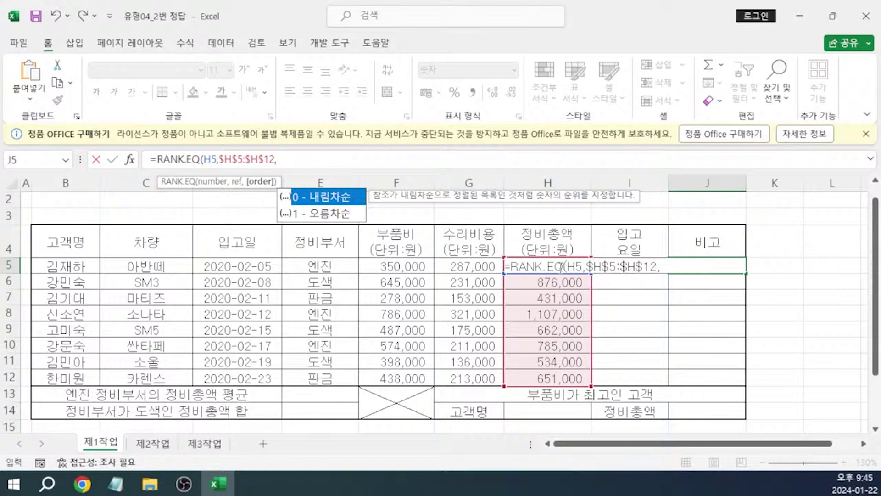
type("0)")
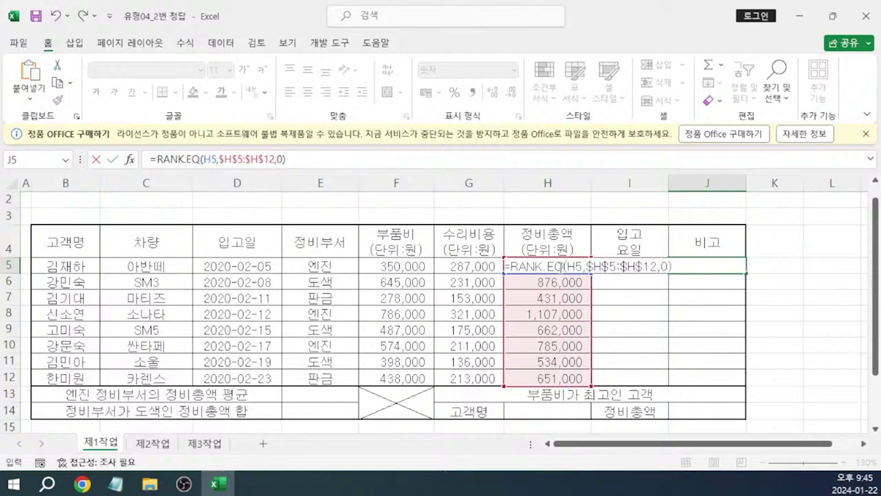
key("ctrl+Return")
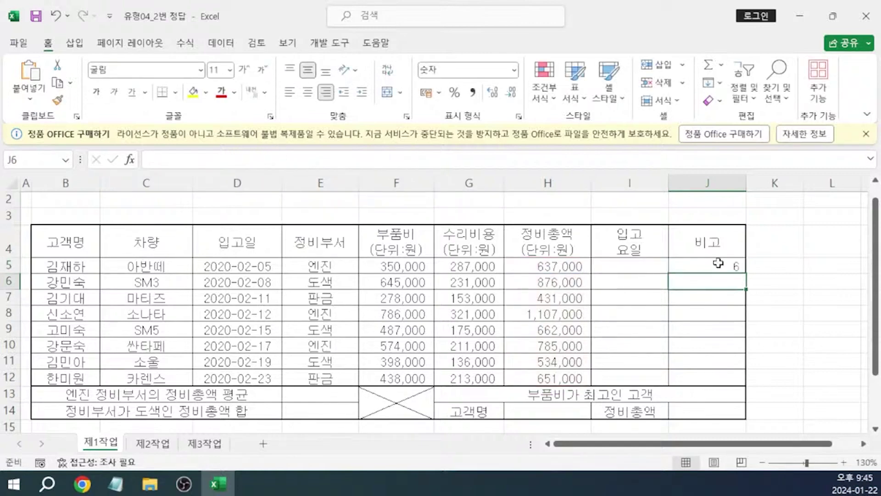
left_click_drag(742, 273, 737, 380)
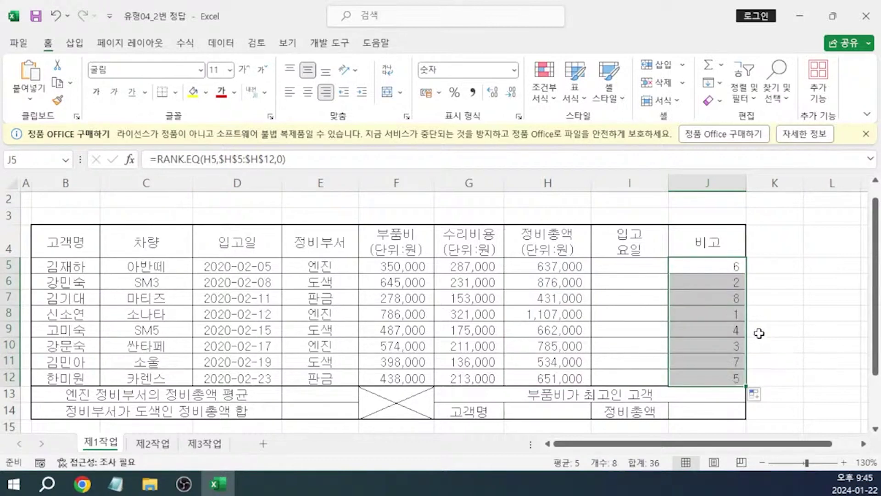
Wrap the RANK.EQ formula in J5 in an IF function with the logical test RANK.EQ(H5,$H$5:$H$12,0)<=4
left_click(734, 267)
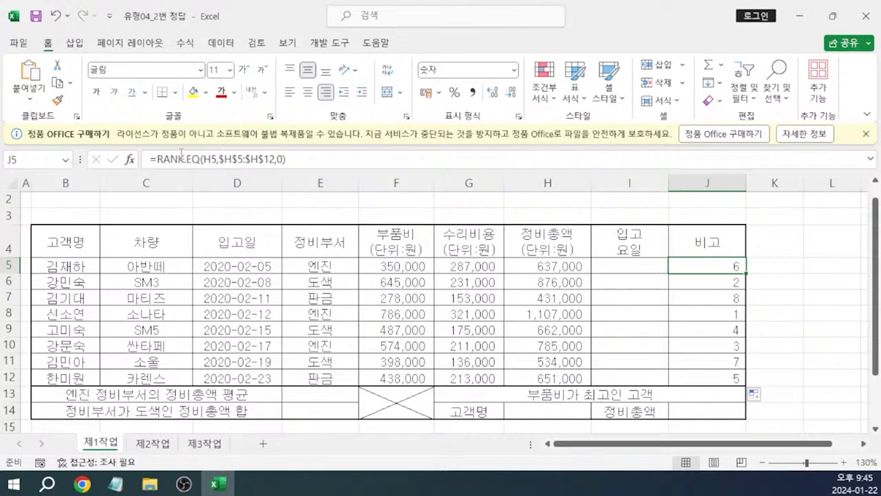
left_click(157, 159)
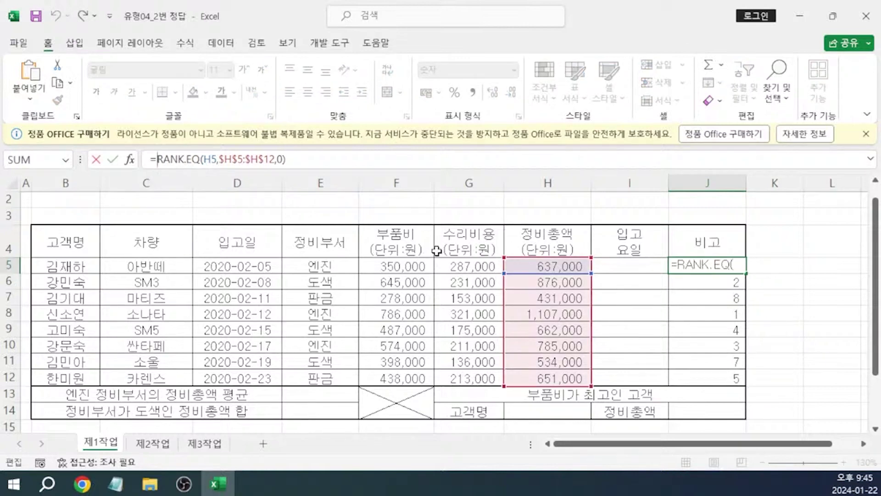
type("IF")
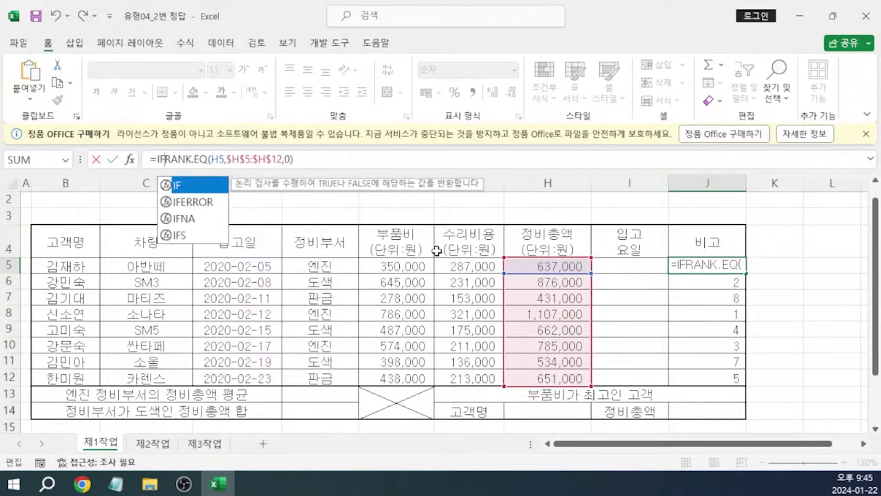
type("(")
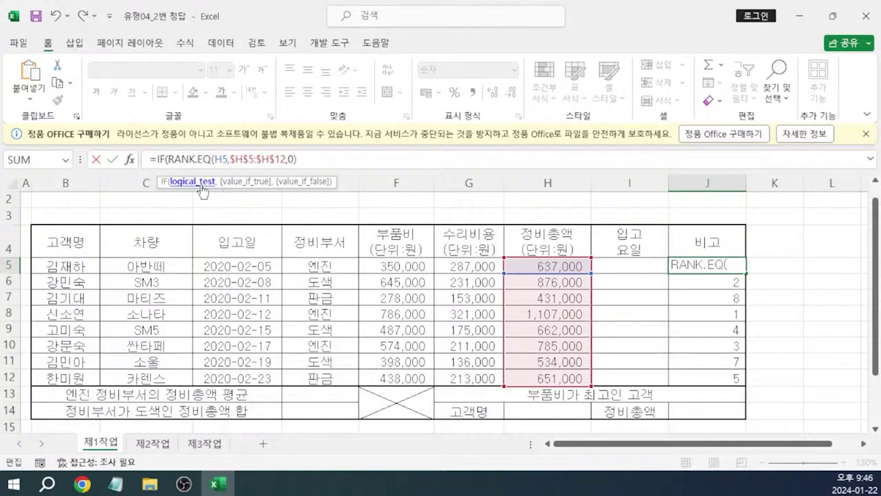
left_click(323, 156)
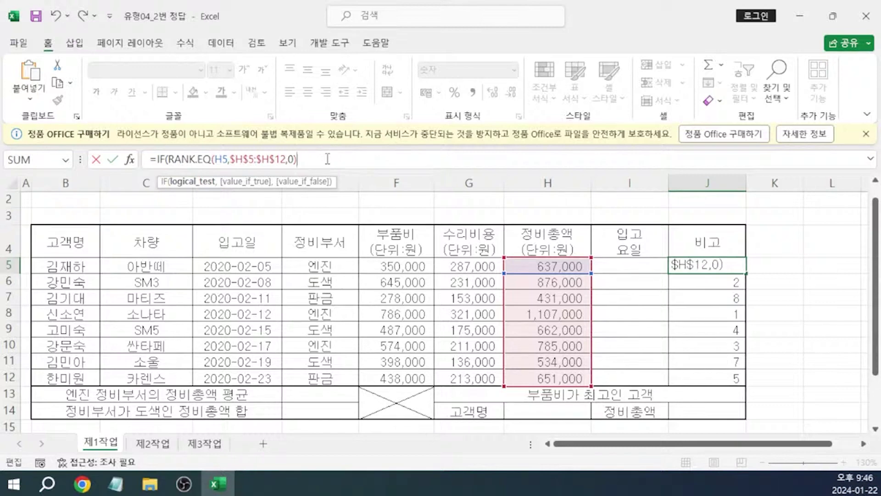
type("<=4")
type(",")
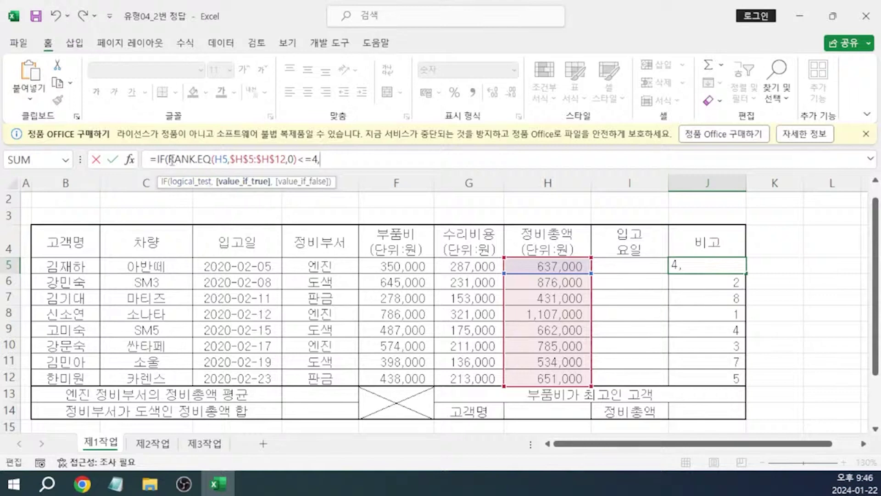
Finish the J5 IF formula with RANK.EQ(H5,$H$5:$H$12,0) as the true value and "" as the false value, and fill it down to J12
left_click_drag(169, 159, 298, 161)
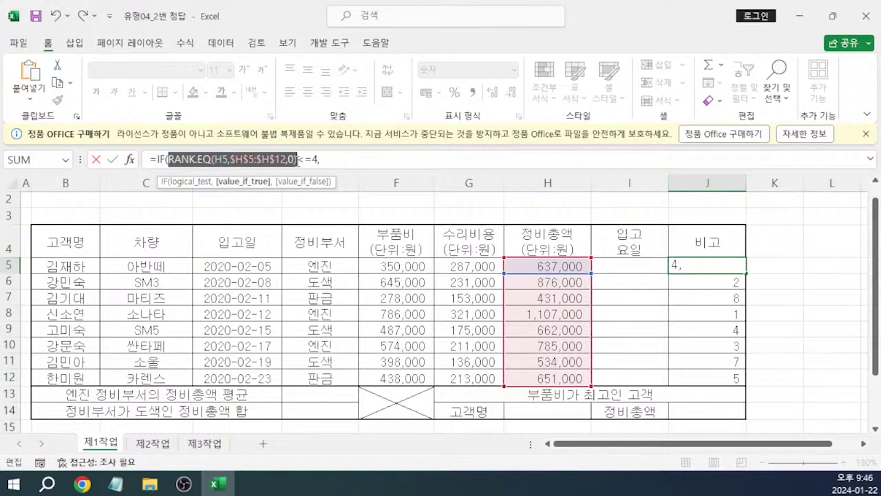
left_click(344, 160)
type("RANK.EQ(H5,$H$5:$H$12,0)")
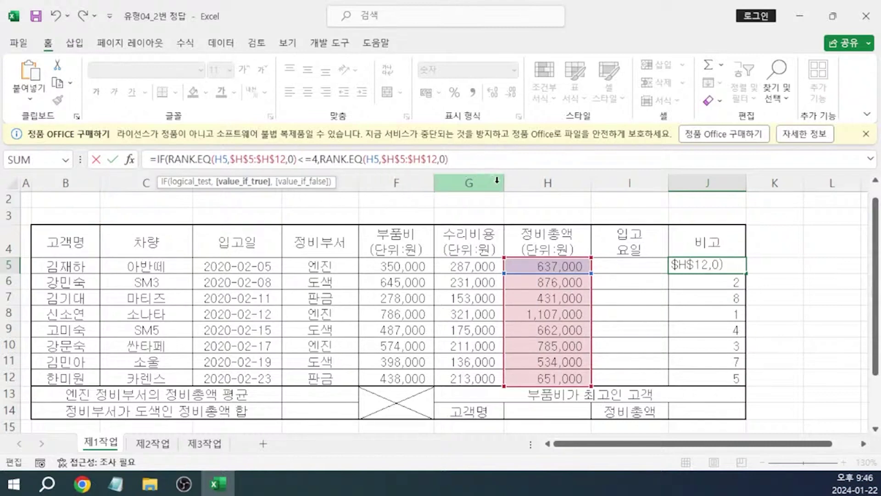
type(",")
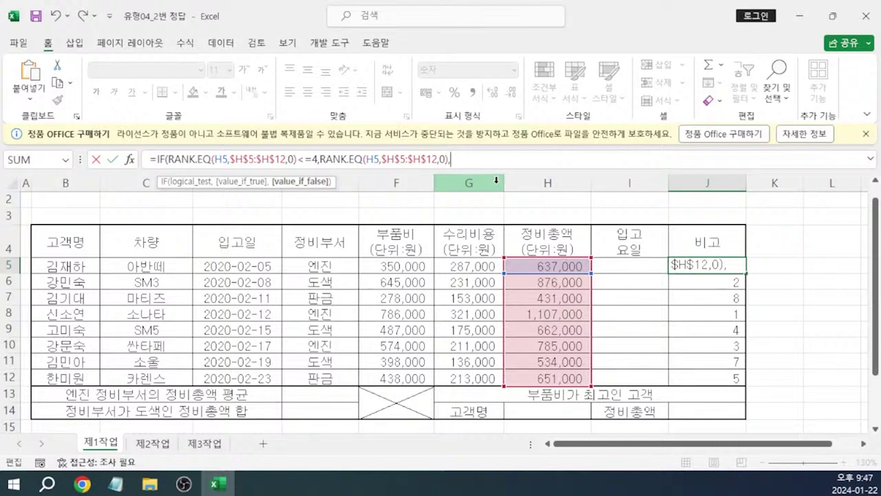
type("\"\"")
type(")")
key("Return")
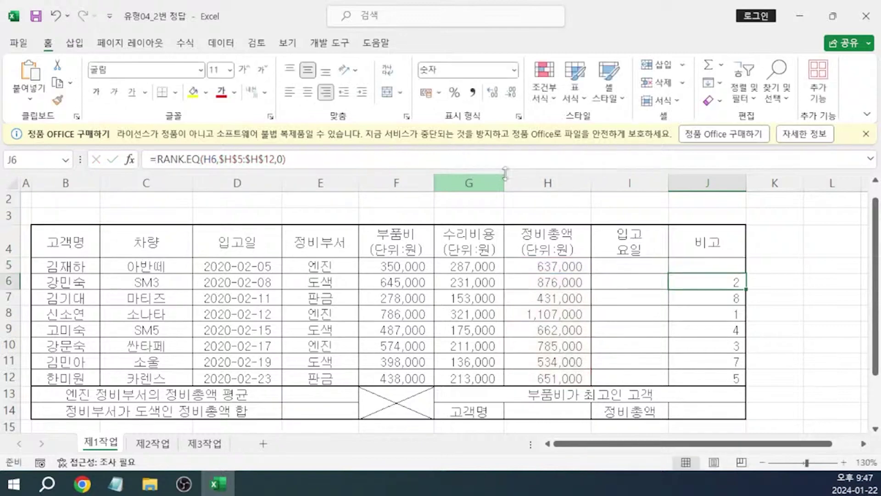
left_click(718, 265)
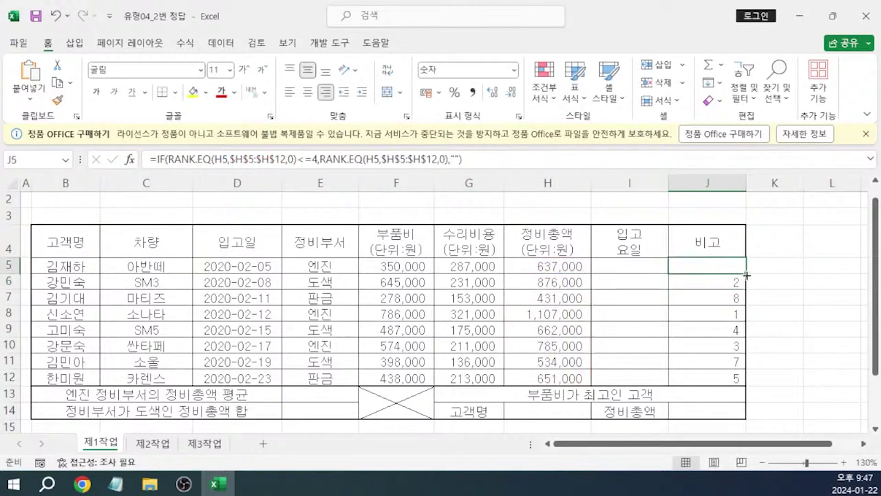
left_click_drag(745, 273, 748, 385)
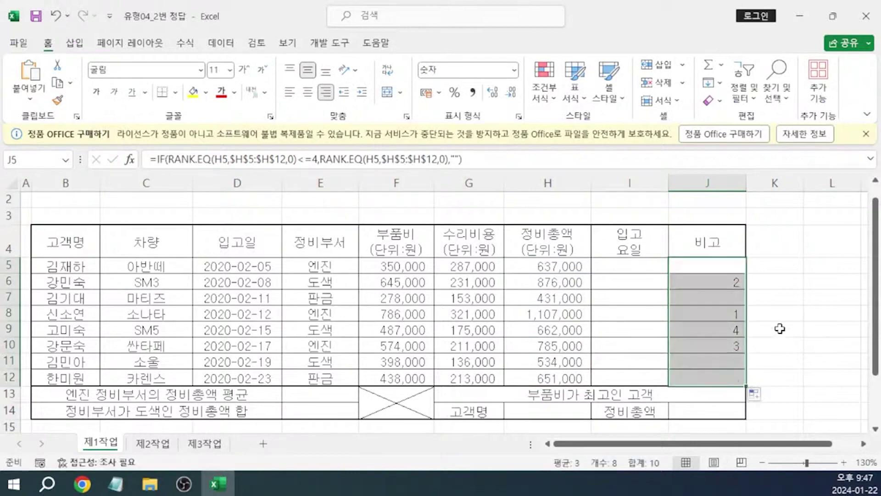